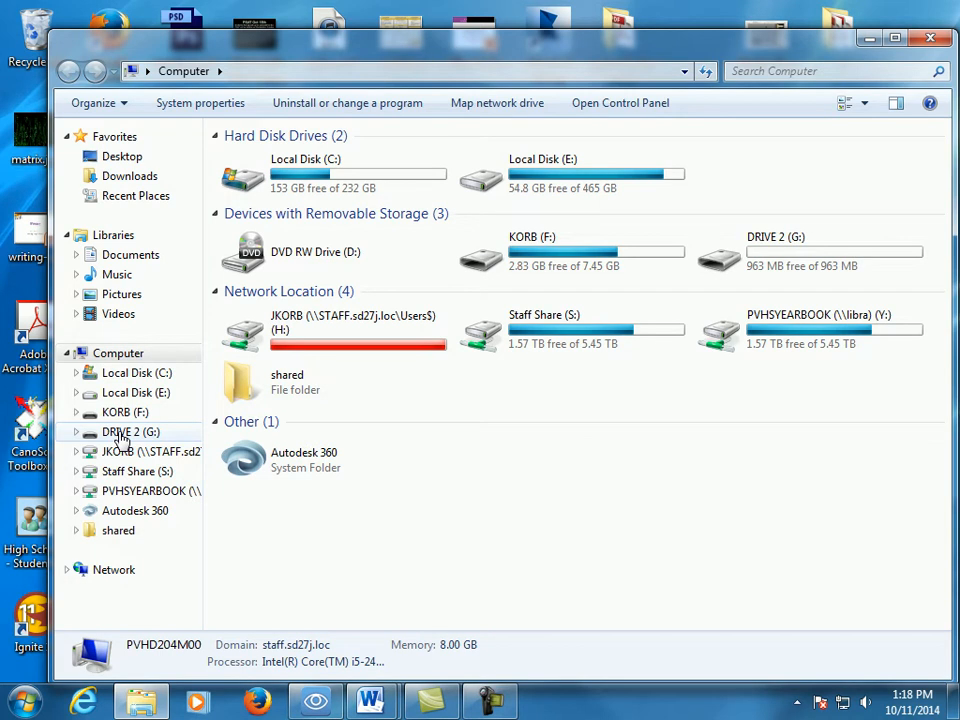
# - Create a folder on DRIVE 2 (G:) named with the owner's surname followed by "and Partner"
pyautogui.click(128, 432)
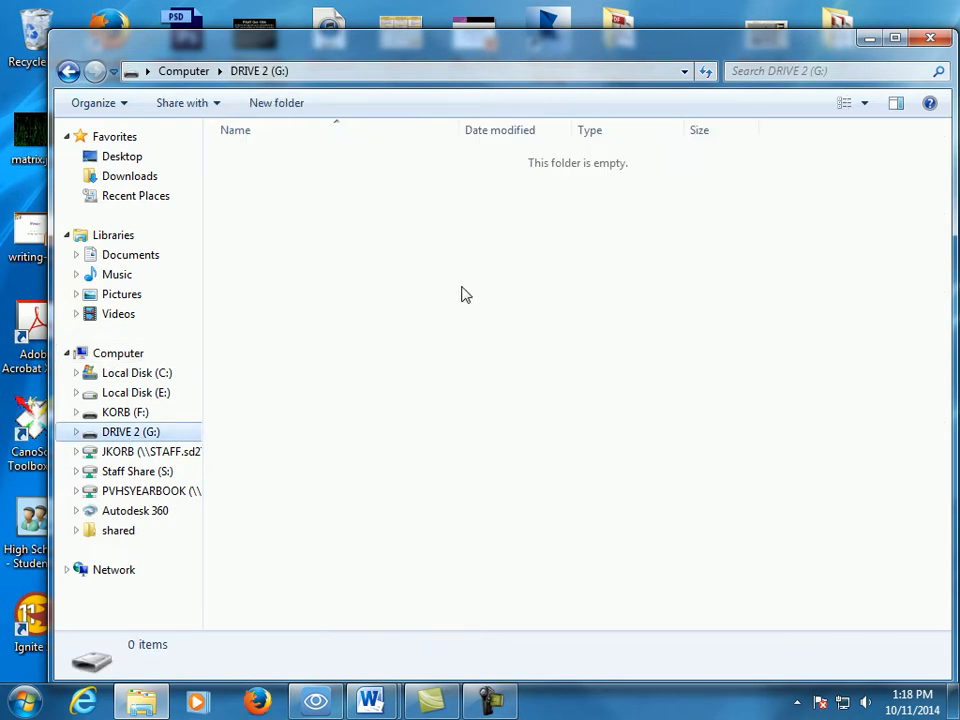
pyautogui.rightClick(401, 234)
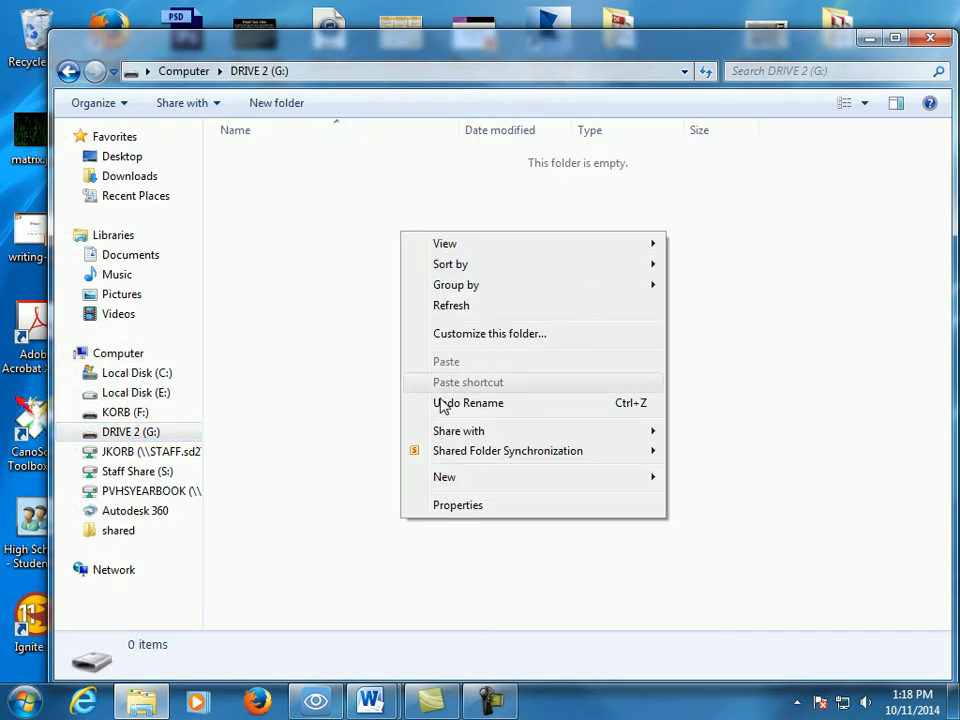
pyautogui.moveTo(463, 482)
pyautogui.click(758, 182)
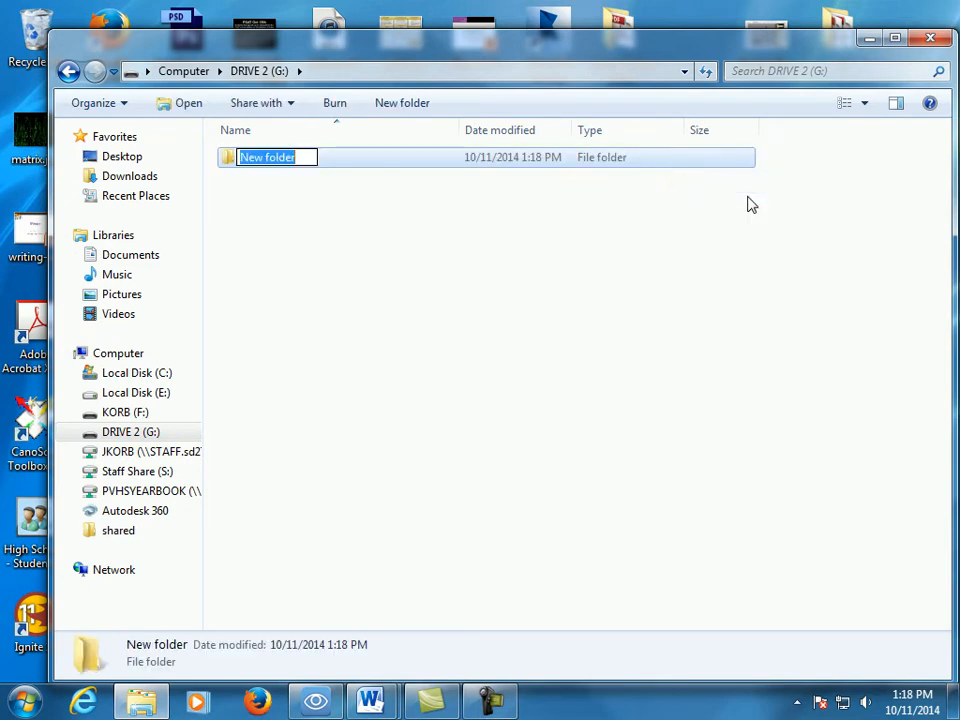
pyautogui.write('Korb')
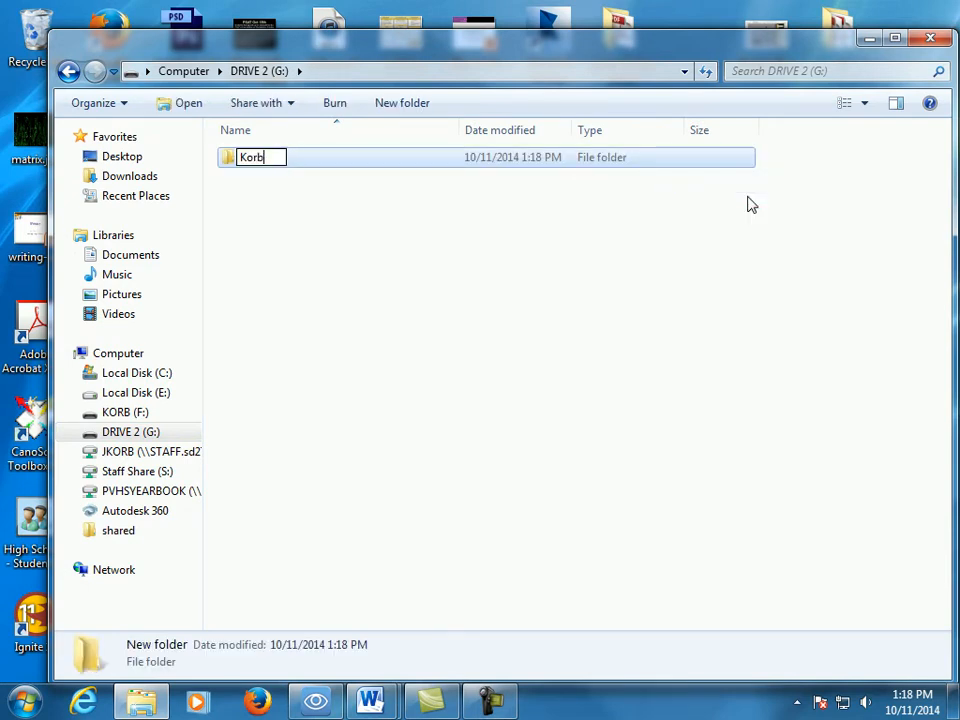
pyautogui.write(' and Partner')
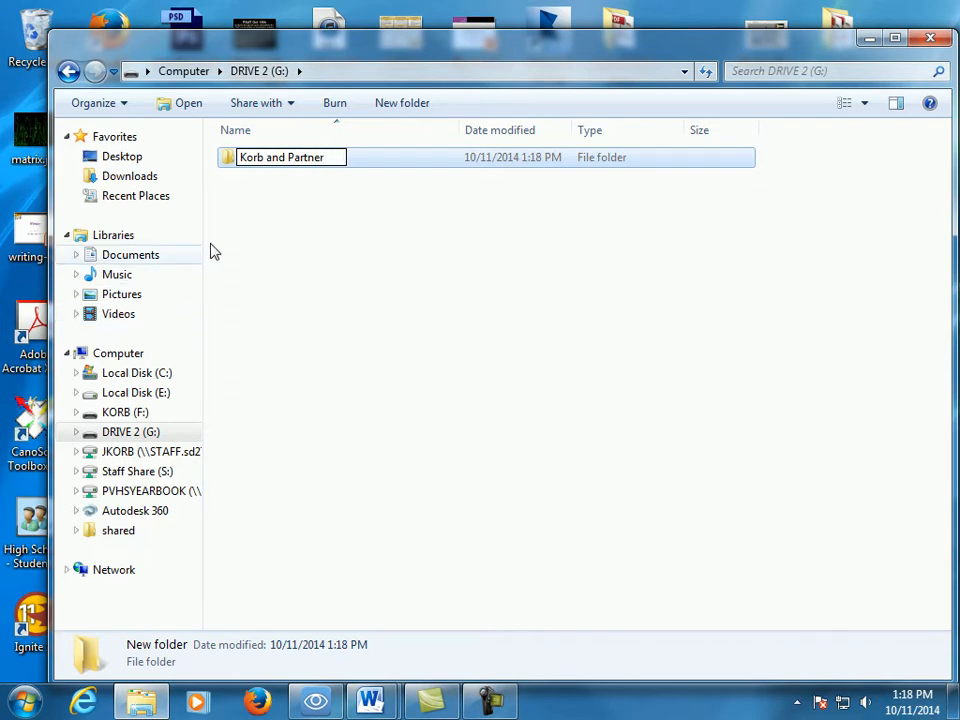
pyautogui.press('Return')
# - Create a subfolder named "Video Shots" inside the new partner folder and return to the root of DRIVE 2 (G:)
pyautogui.doubleClick(229, 162)
pyautogui.rightClick(272, 194)
pyautogui.moveTo(358, 438)
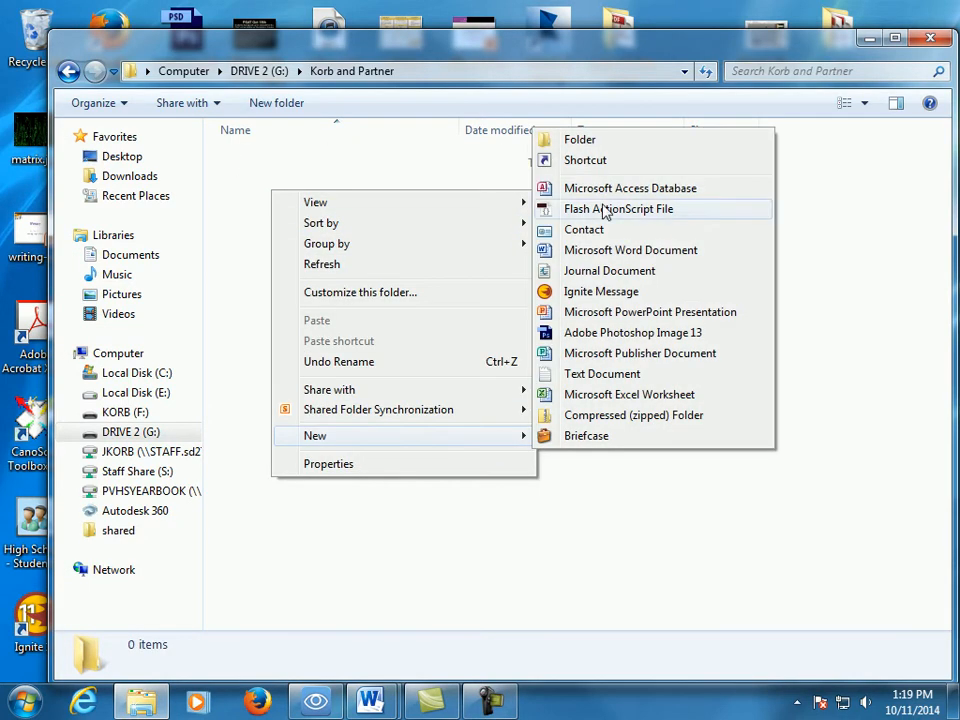
pyautogui.click(604, 148)
pyautogui.write('Video Shots')
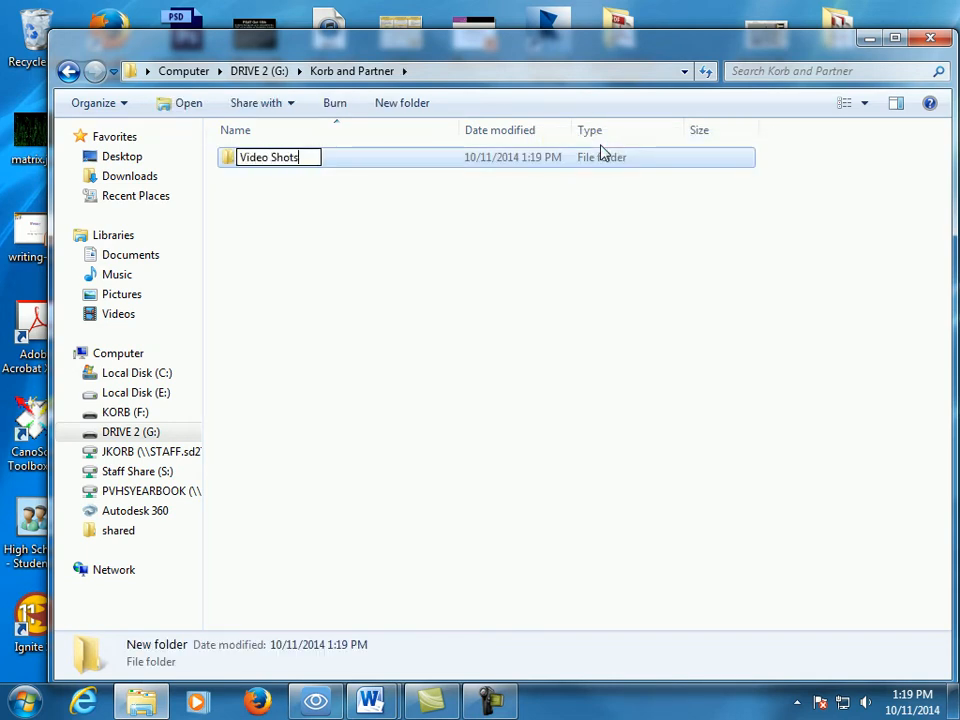
pyautogui.click(356, 261)
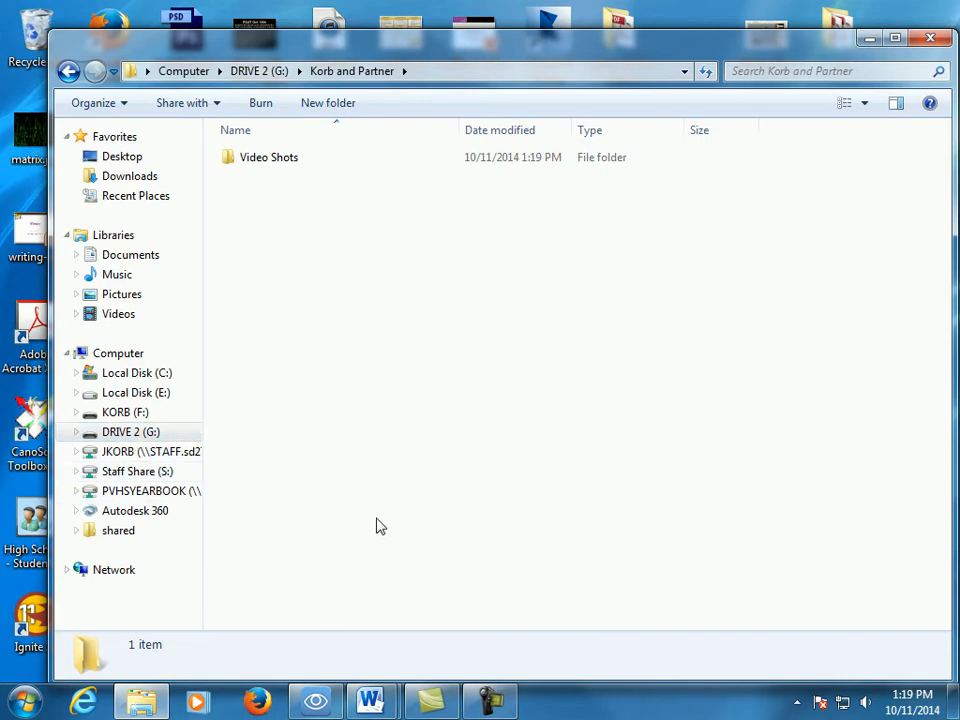
pyautogui.click(68, 71)
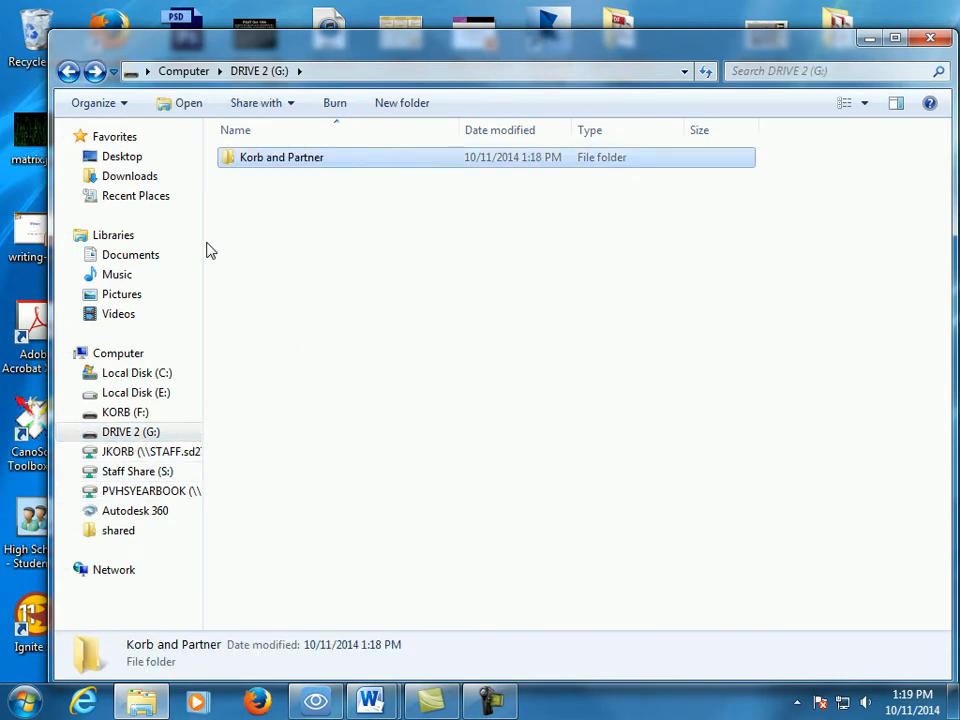
# - Open a second file window and browse to the SD_VIDEO folder on the EVERIO_HDD (I:) drive
pyautogui.moveTo(306, 57); pyautogui.dragTo(275, 42)
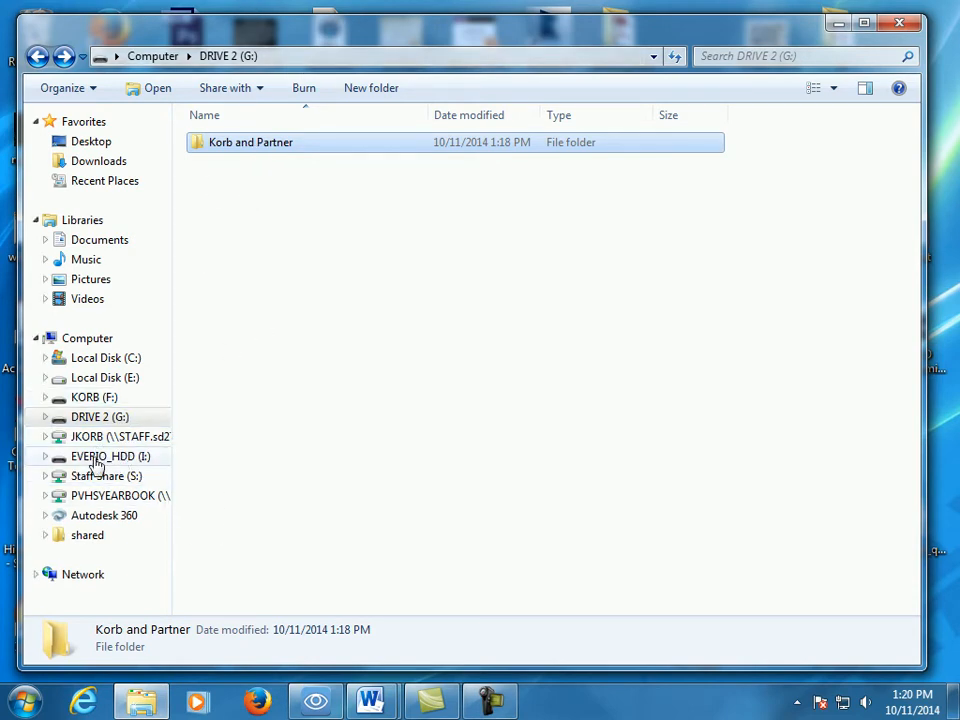
pyautogui.click(27, 703)
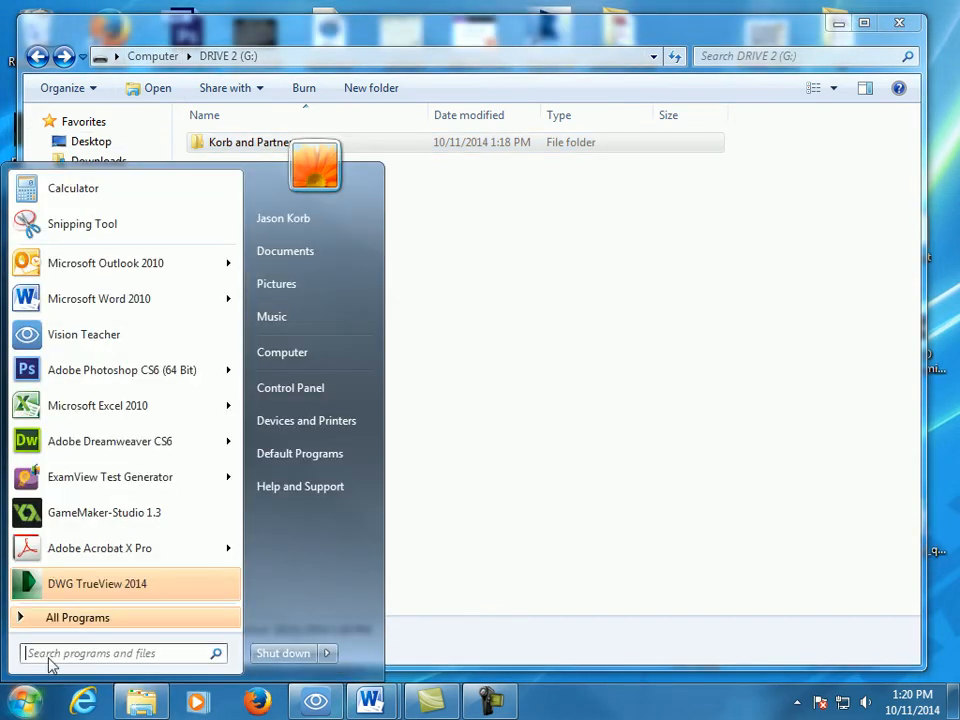
pyautogui.click(316, 350)
pyautogui.moveTo(700, 25); pyautogui.dragTo(755, 257)
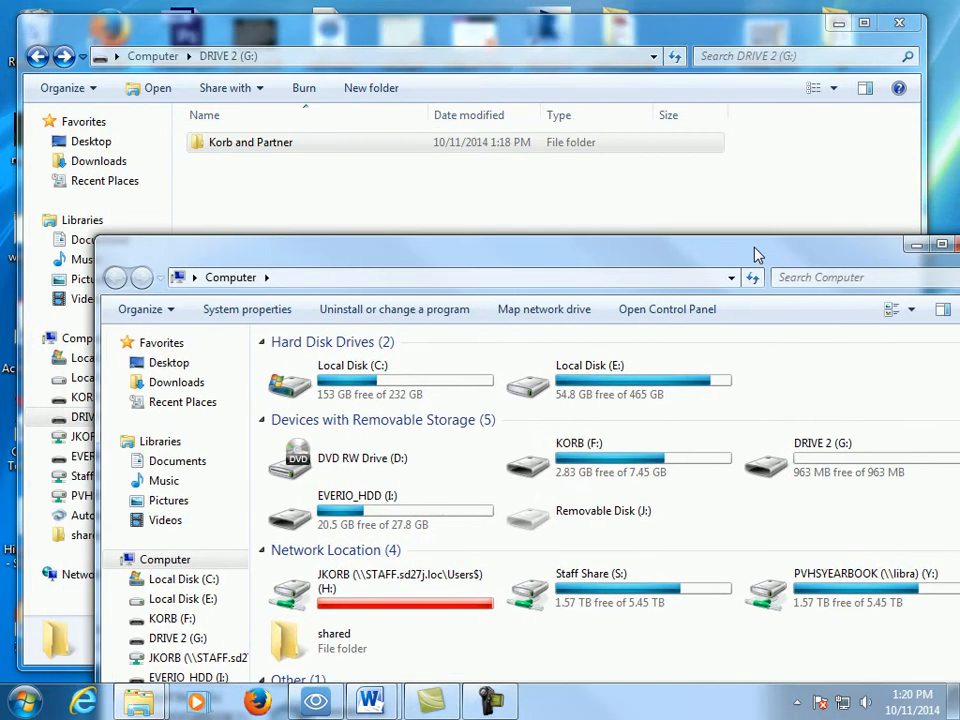
pyautogui.doubleClick(340, 510)
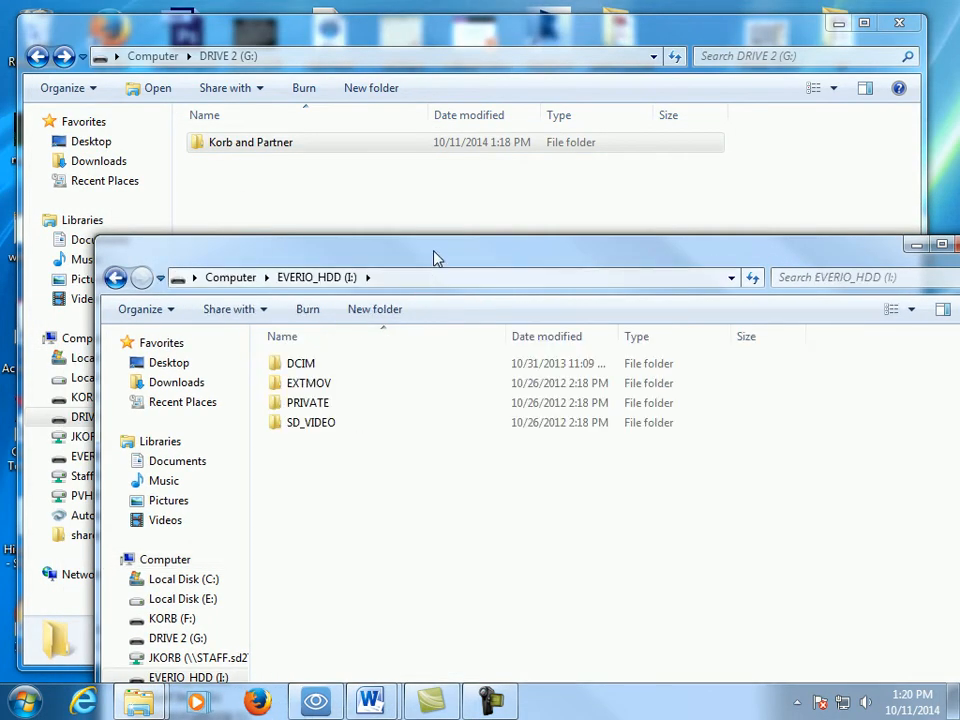
pyautogui.moveTo(425, 268); pyautogui.dragTo(500, 210)
pyautogui.doubleClick(378, 369)
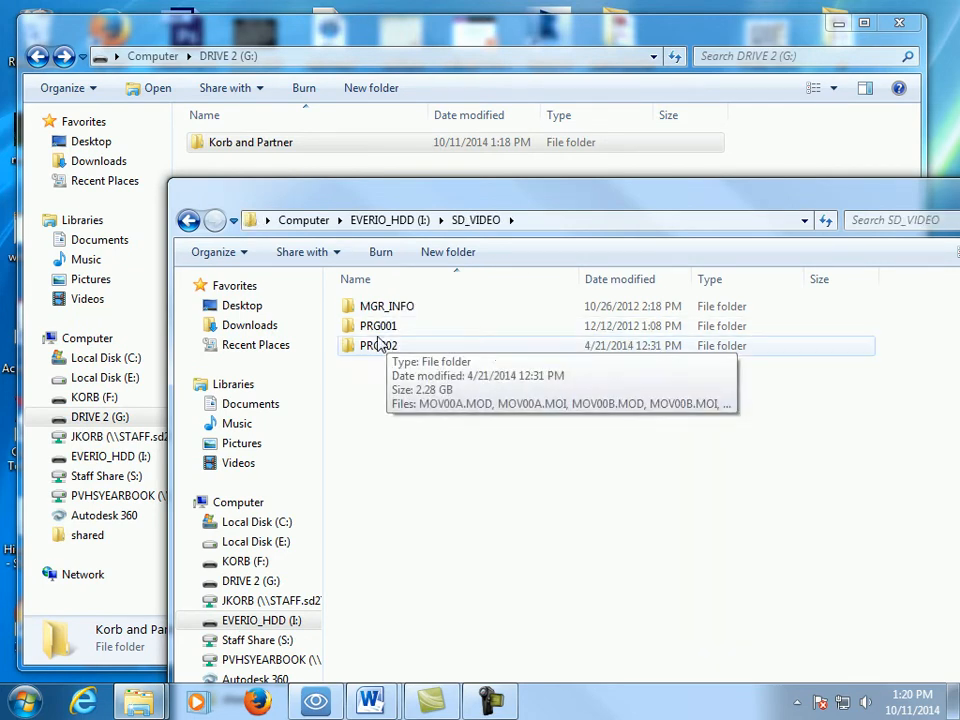
# - Open the PRG001 folder and examine the previews of the MOV00B.MOD and MOV00E.MOD clips
pyautogui.doubleClick(379, 330)
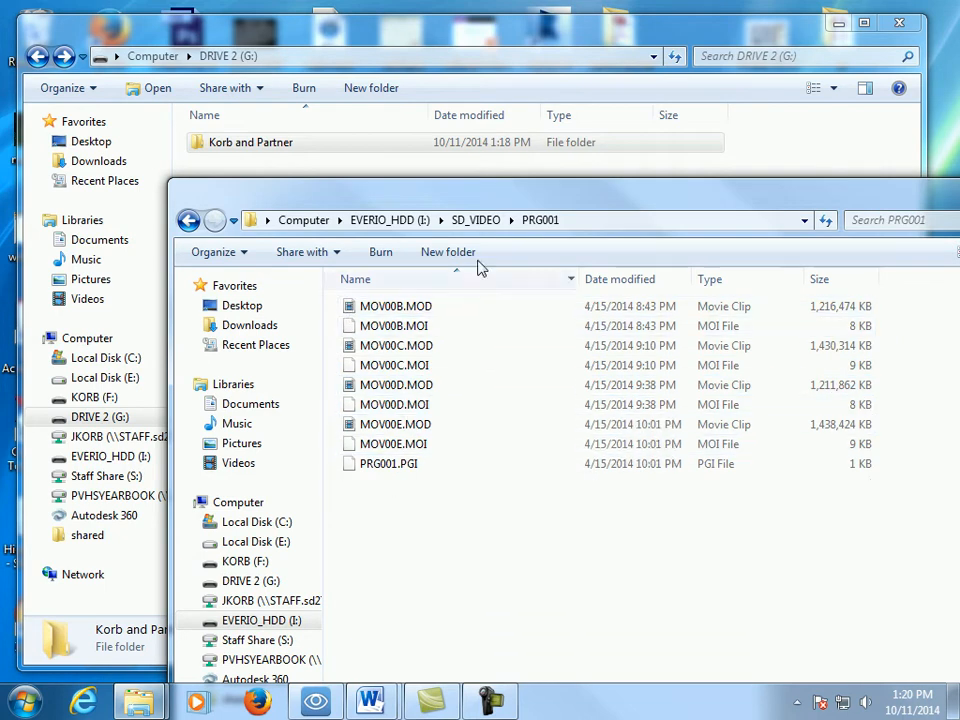
pyautogui.moveTo(531, 200); pyautogui.dragTo(380, 27)
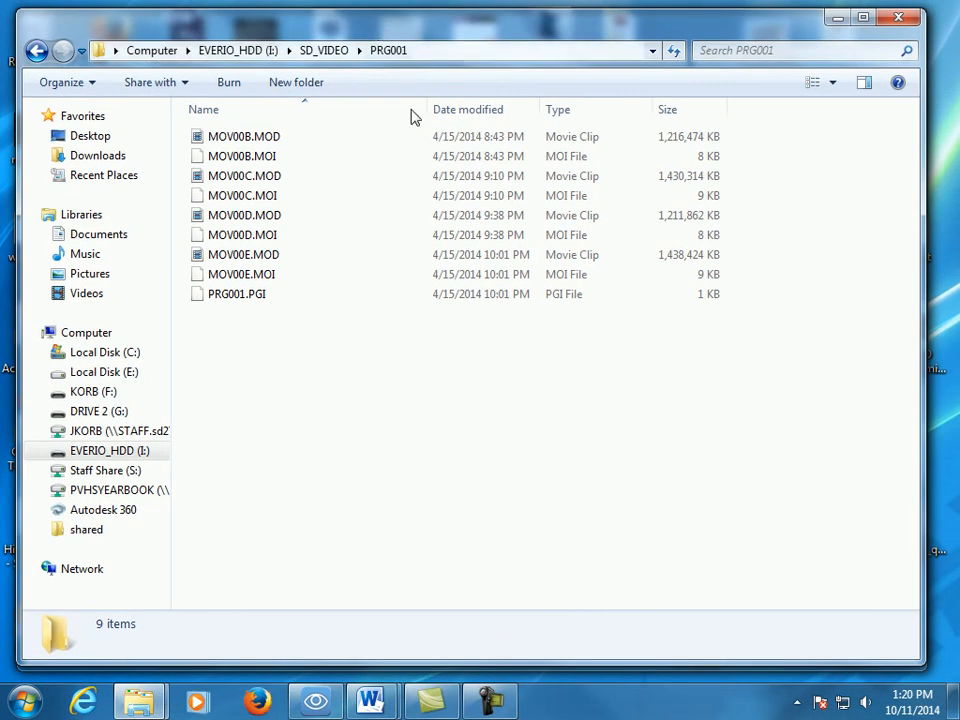
pyautogui.click(253, 137)
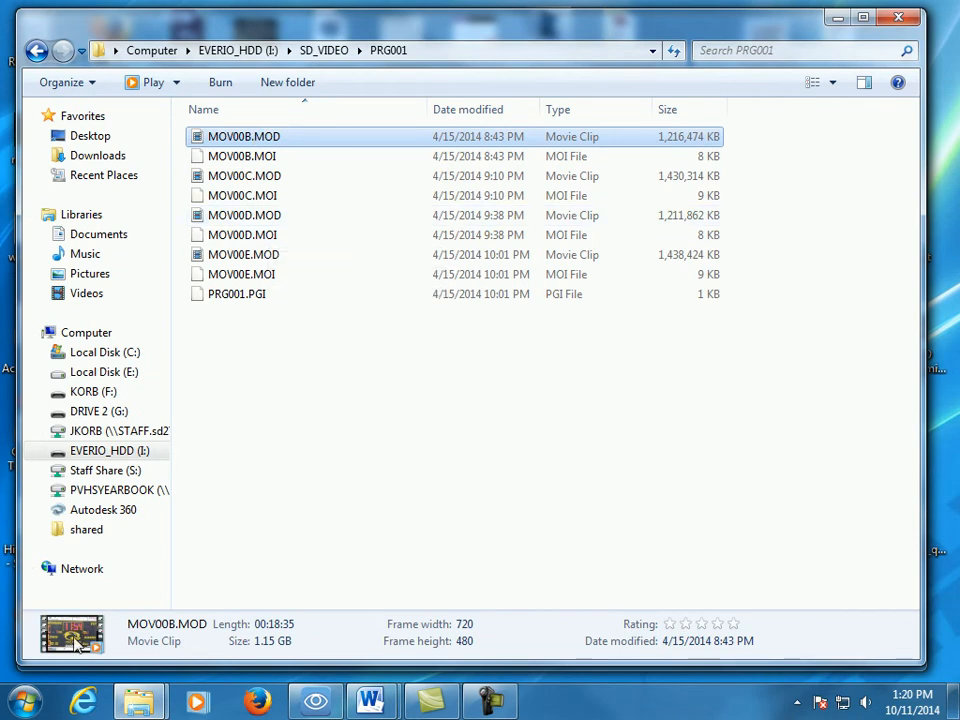
pyautogui.click(240, 258)
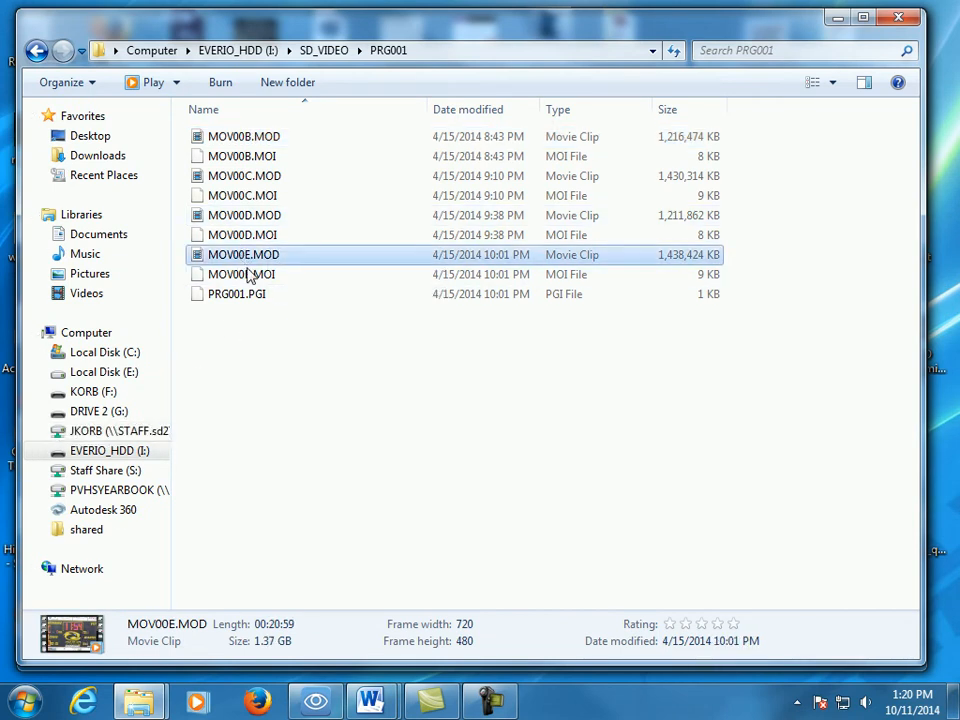
# - Open the PRG002 folder in a maximized window and sort its files by type
pyautogui.click(35, 52)
pyautogui.doubleClick(214, 178)
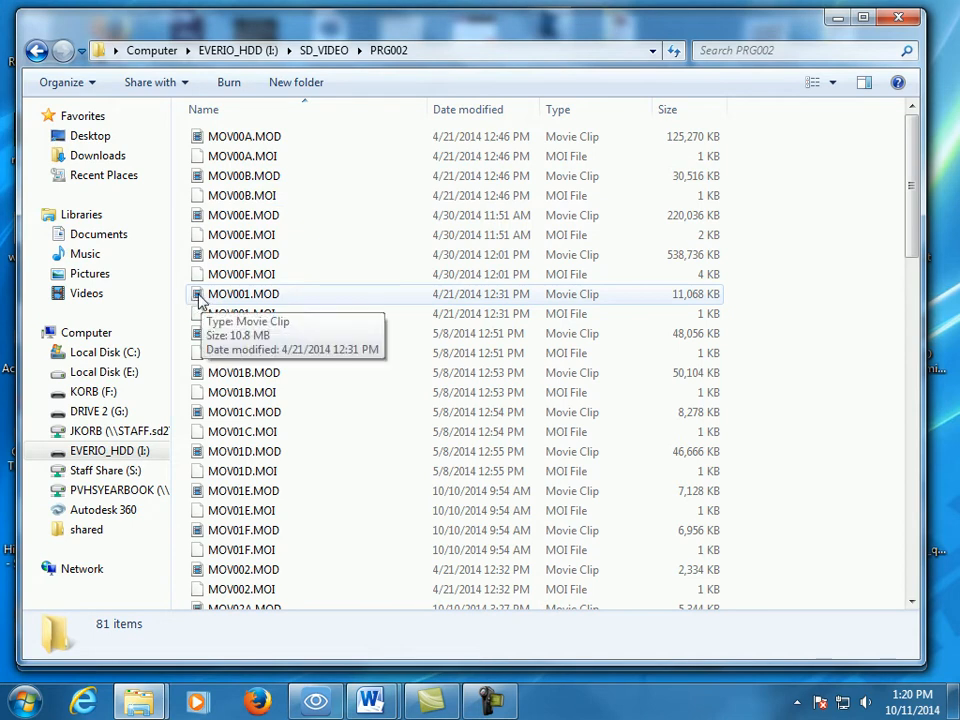
pyautogui.click(861, 18)
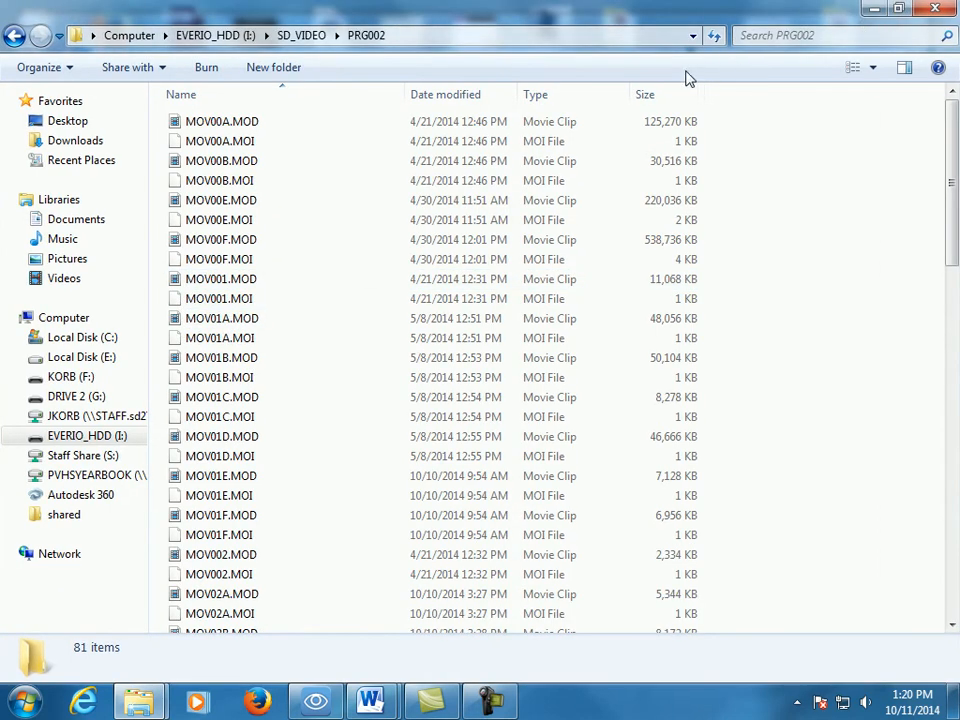
pyautogui.click(870, 68)
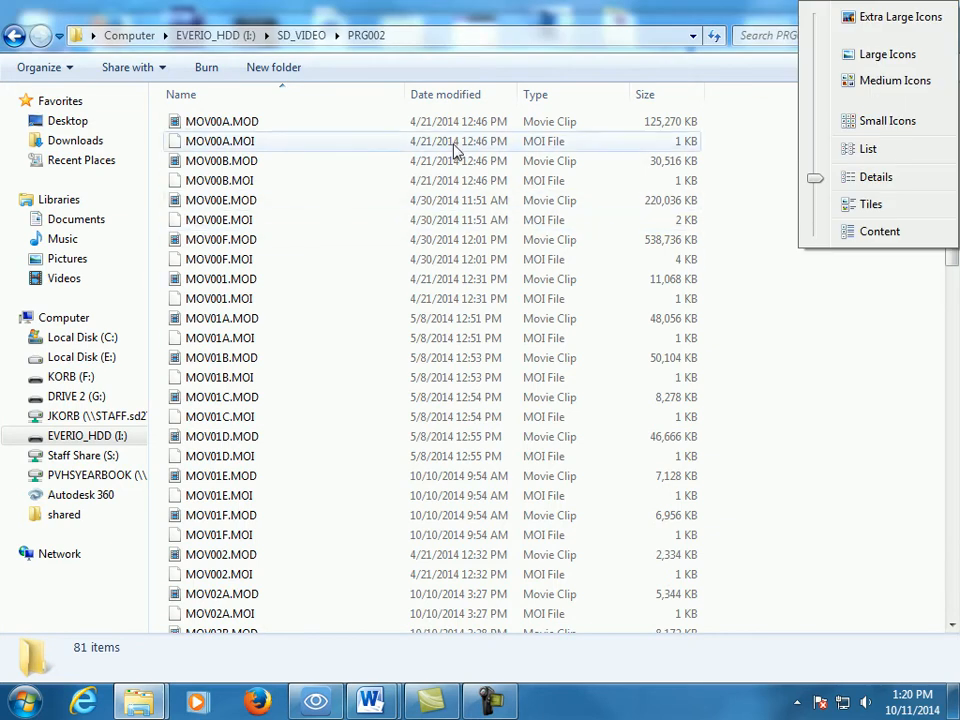
pyautogui.click(545, 12)
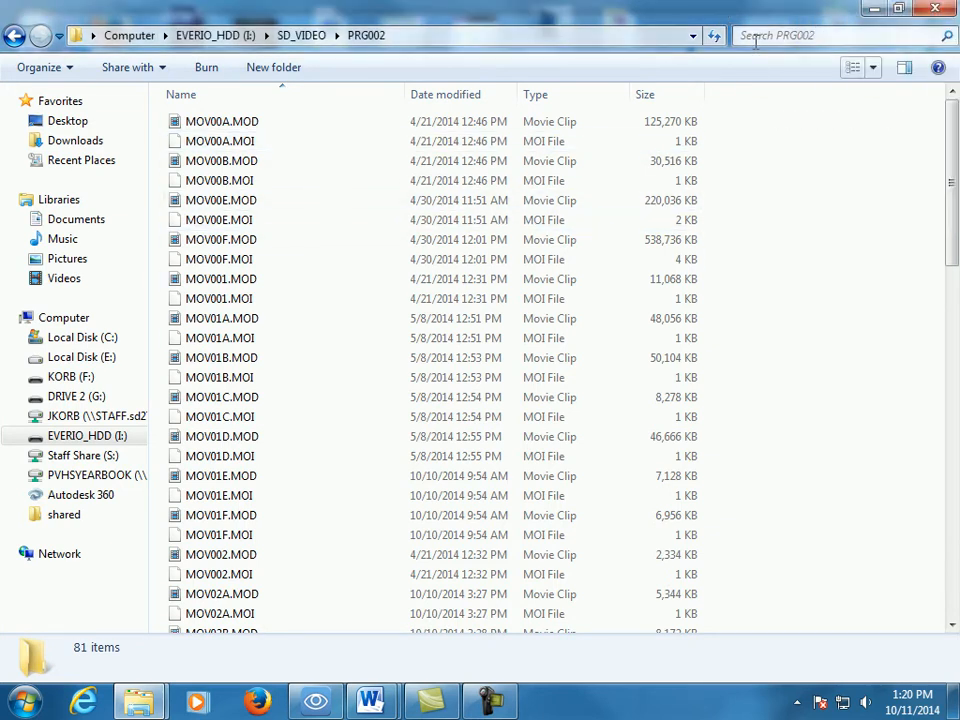
pyautogui.click(537, 97)
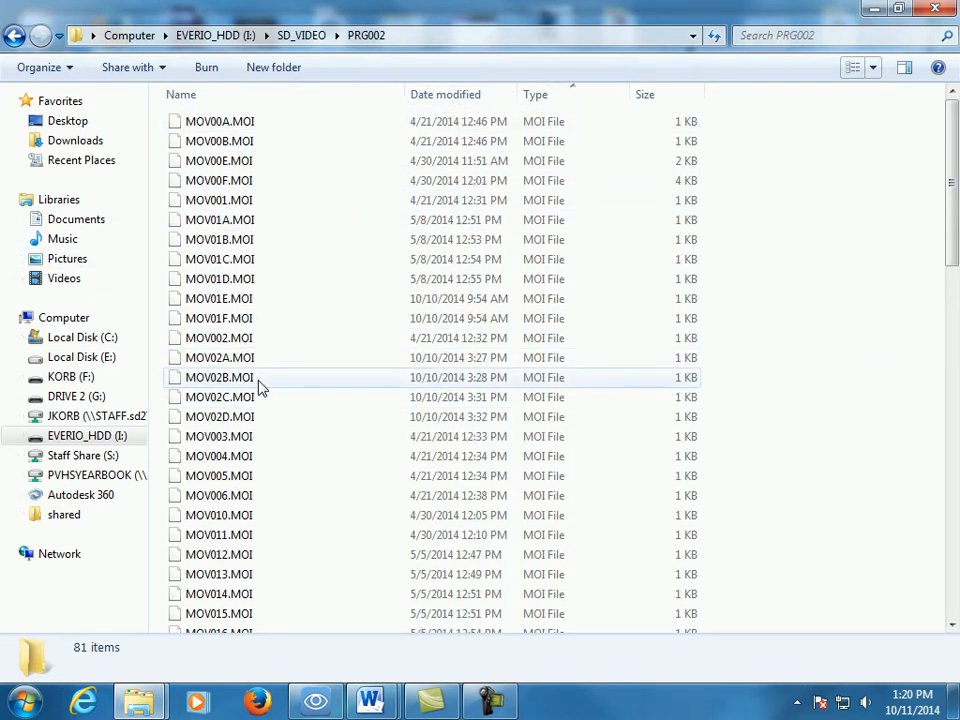
# - Copy the movie clips MOV026.MOD through MOV029.MOD into the partner folder on DRIVE 2 (G:)
pyautogui.moveTo(951, 155); pyautogui.dragTo(951, 505)
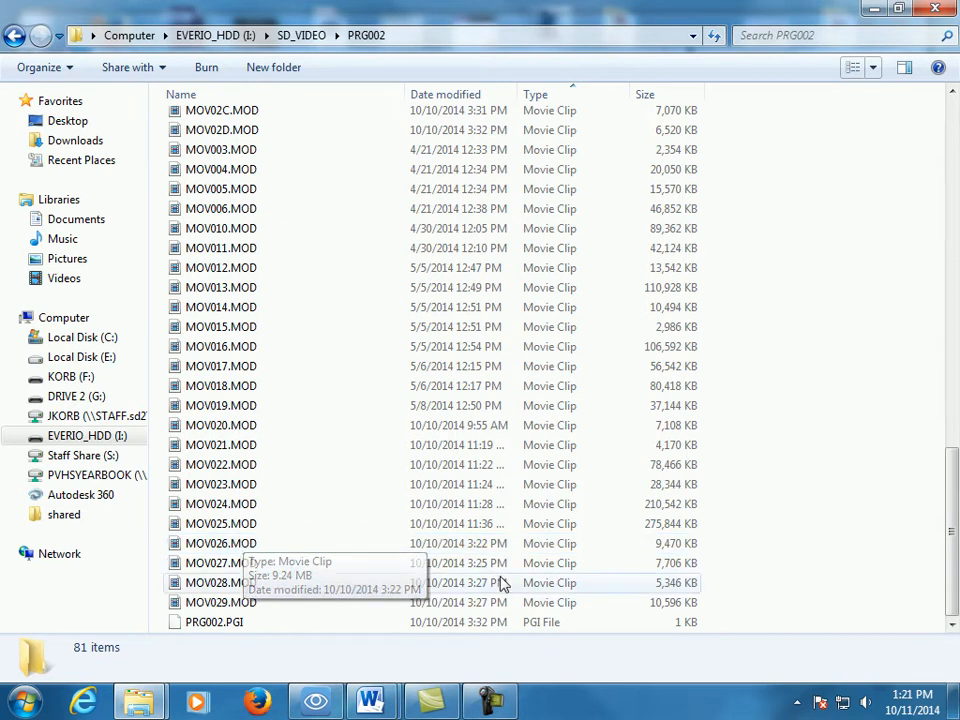
pyautogui.moveTo(155, 543); pyautogui.dragTo(268, 610)
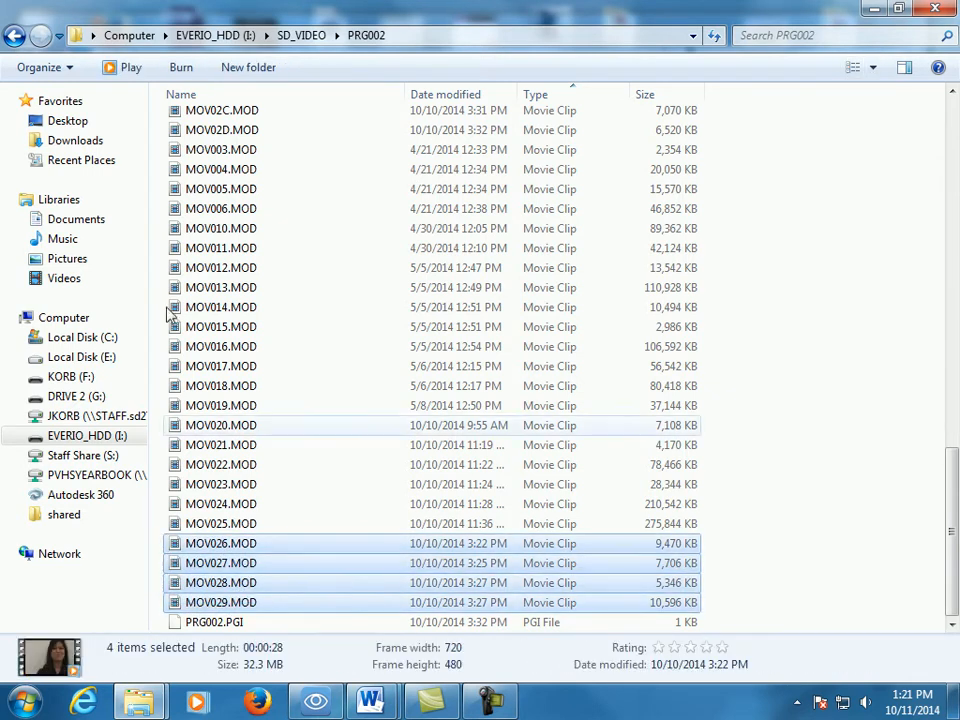
pyautogui.moveTo(123, 11); pyautogui.dragTo(626, 39)
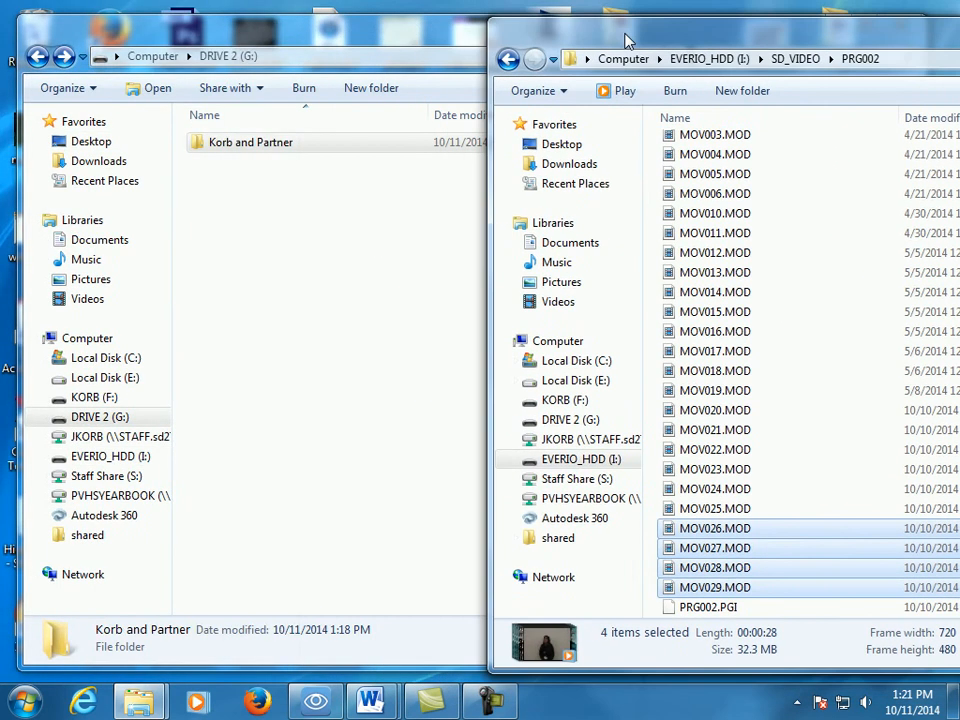
pyautogui.moveTo(700, 567); pyautogui.dragTo(277, 150)
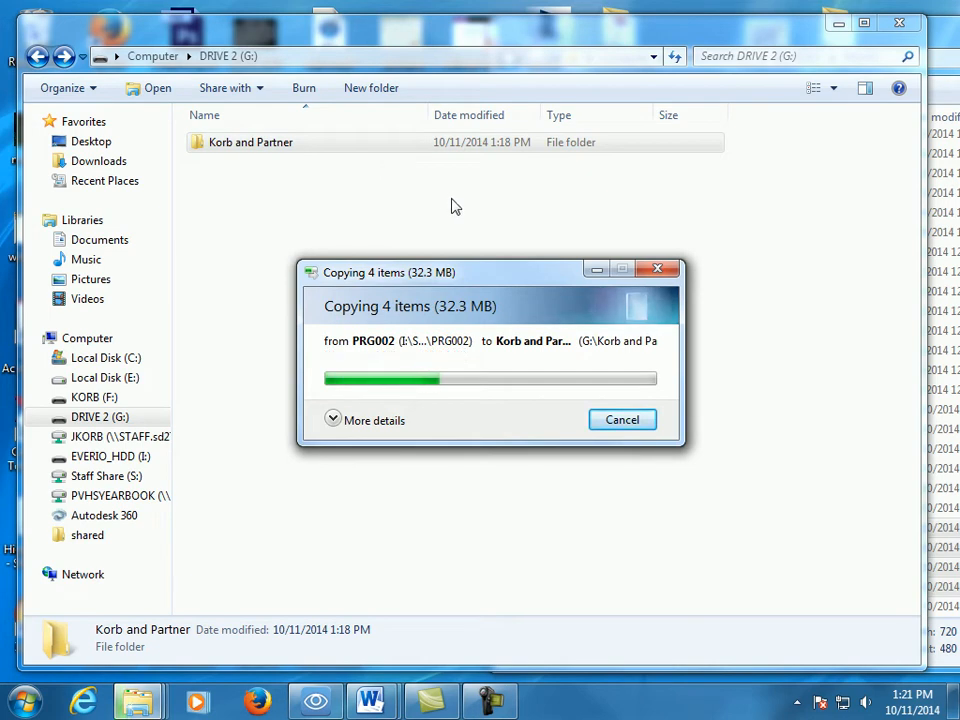
# - Search the computer's programs and files for "sony"
pyautogui.click(45, 702)
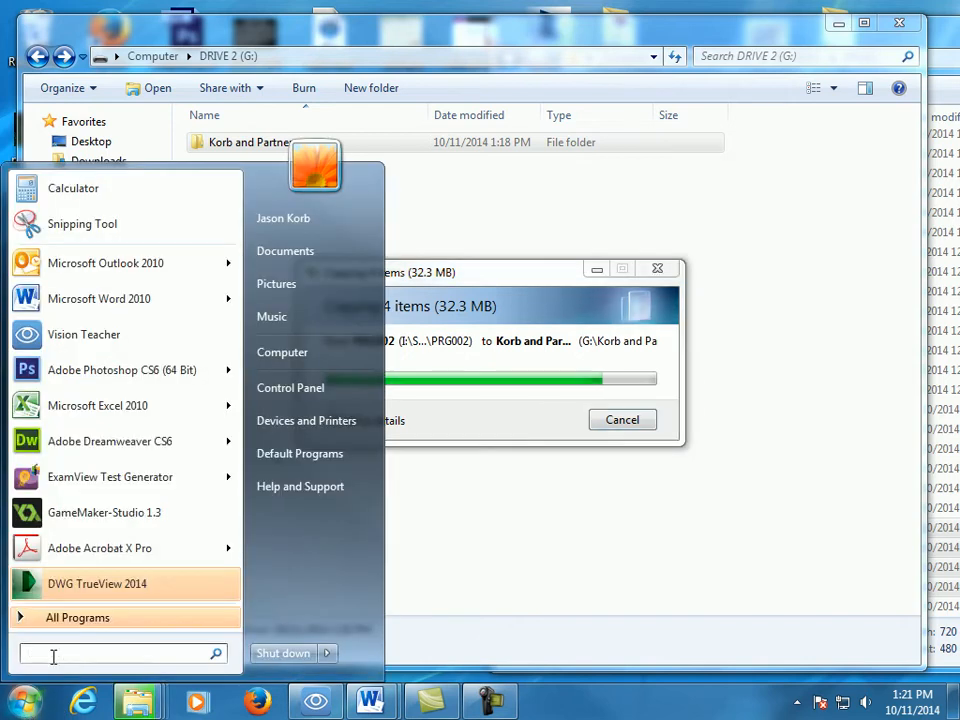
pyautogui.write('sony')
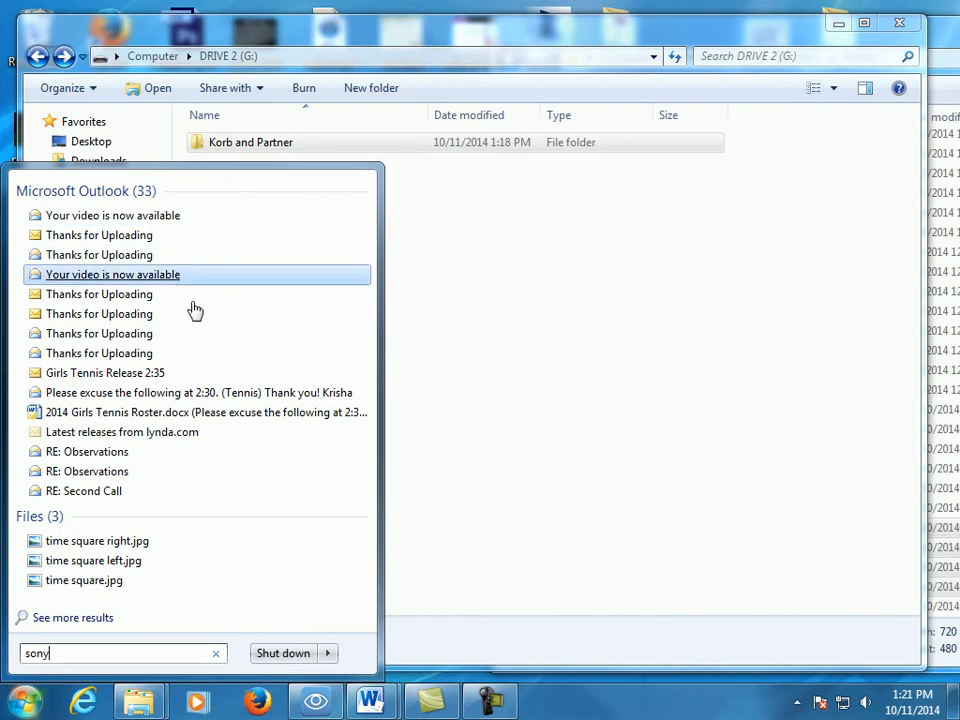
pyautogui.click(349, 40)
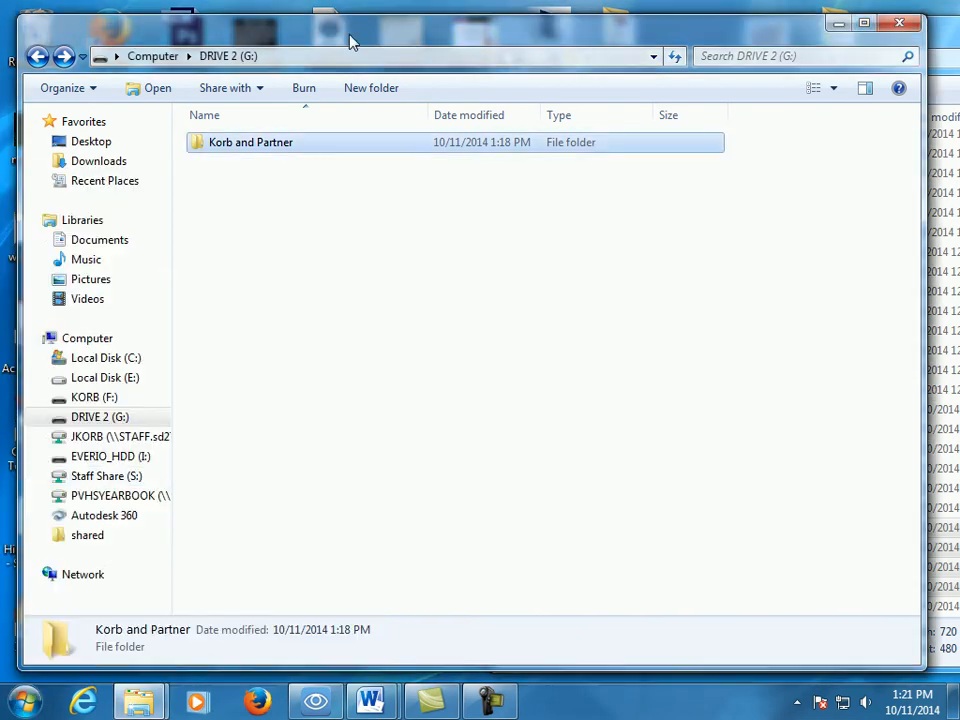
# - Launch Vegas Movie Studio Platinum 9.0 from the Sony program group
pyautogui.click(38, 702)
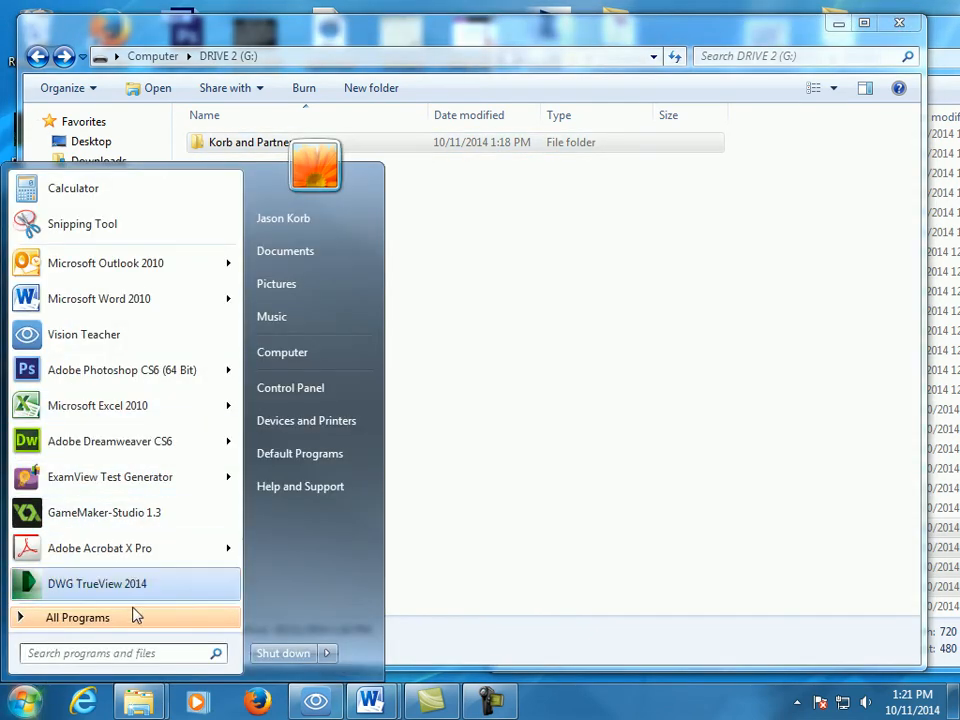
pyautogui.click(90, 625)
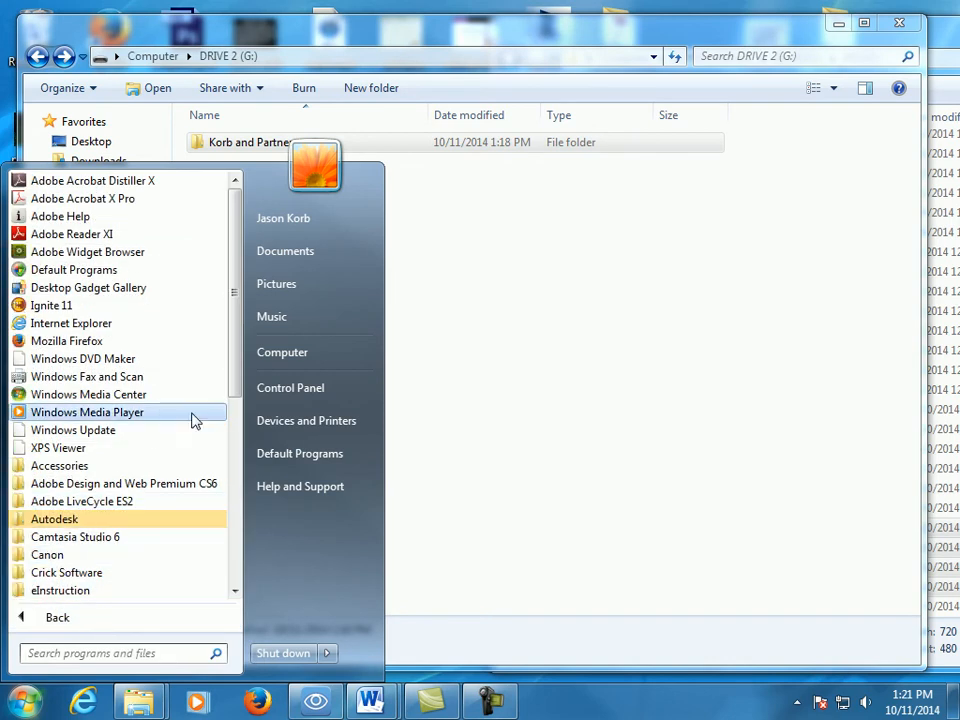
pyautogui.moveTo(229, 381); pyautogui.dragTo(237, 424)
pyautogui.moveTo(240, 478); pyautogui.dragTo(216, 570)
pyautogui.click(48, 501)
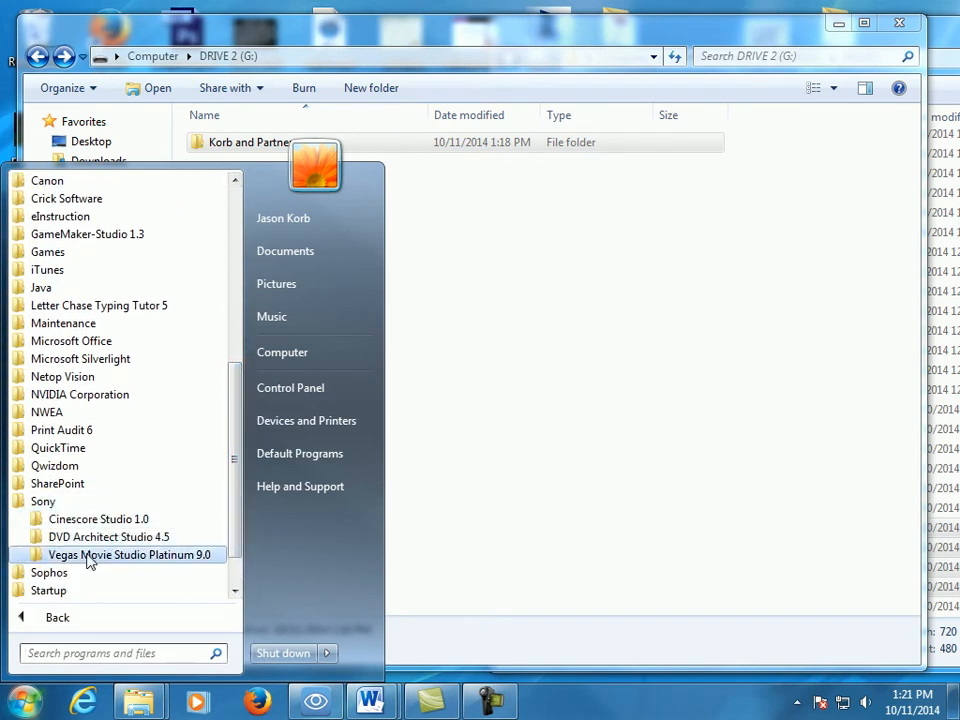
pyautogui.click(85, 555)
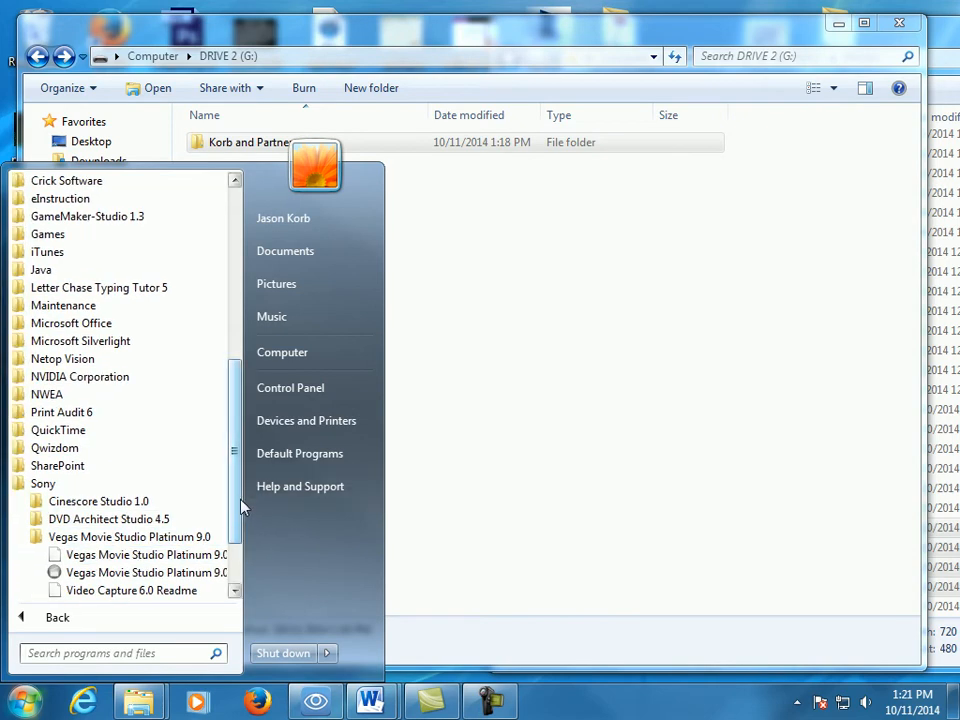
pyautogui.scroll(-2, 240, 550)
pyautogui.click(100, 483)
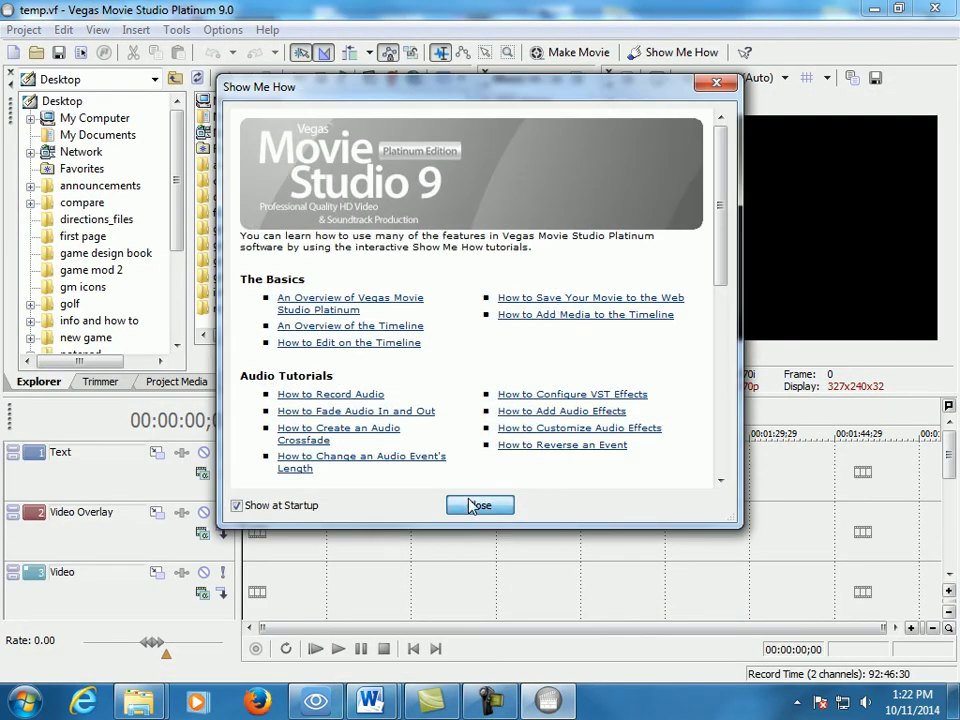
# - Dismiss the Show Me How tutorials and start a new project named "video shots"
pyautogui.click(477, 505)
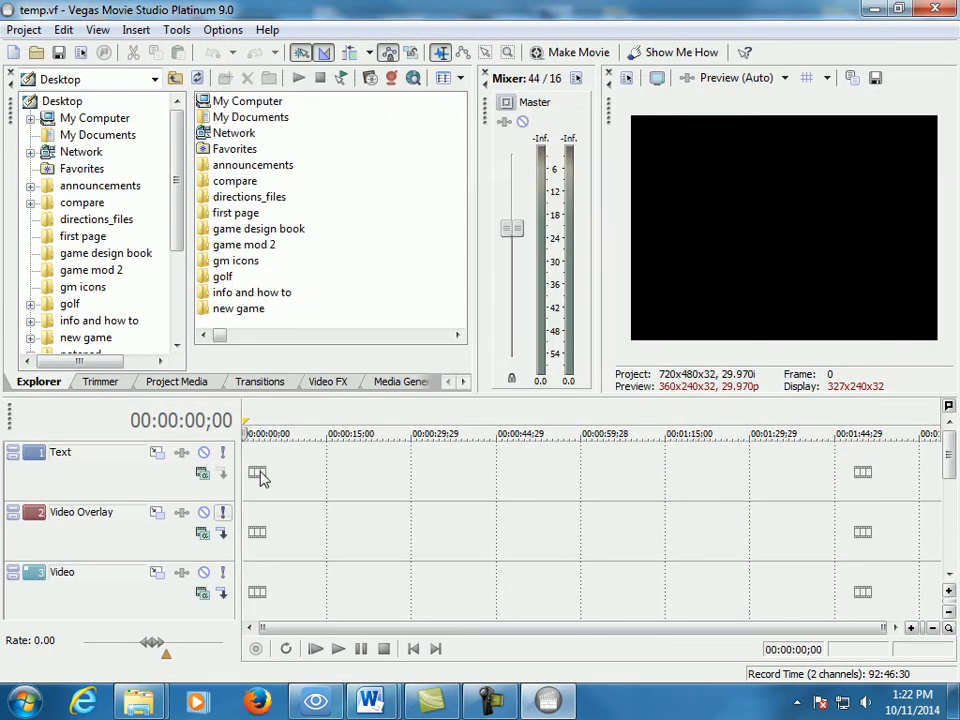
pyautogui.click(24, 30)
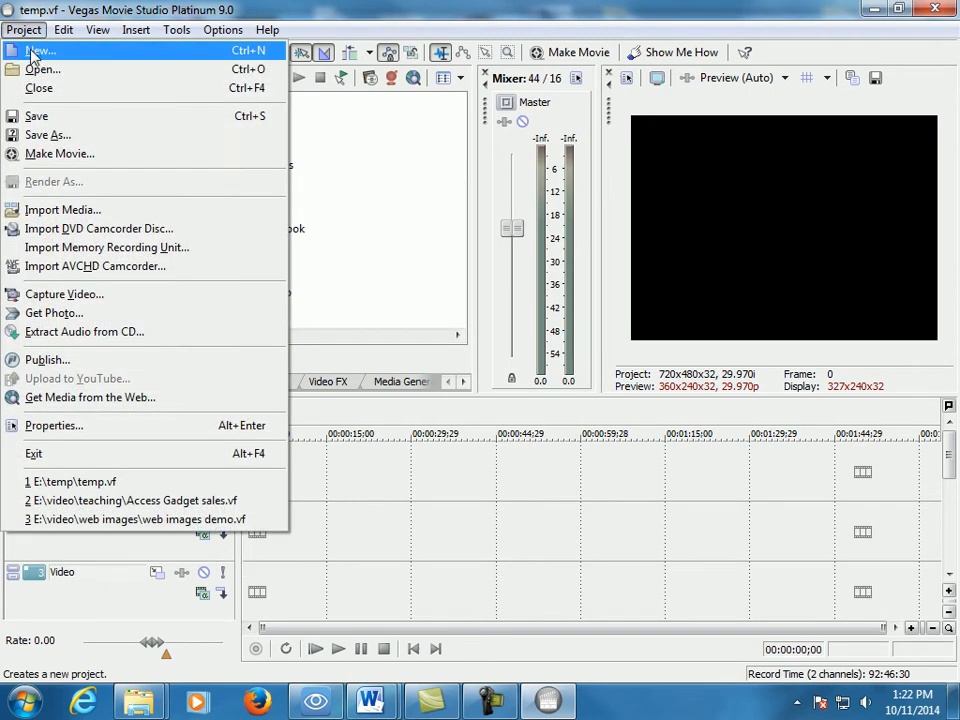
pyautogui.click(33, 52)
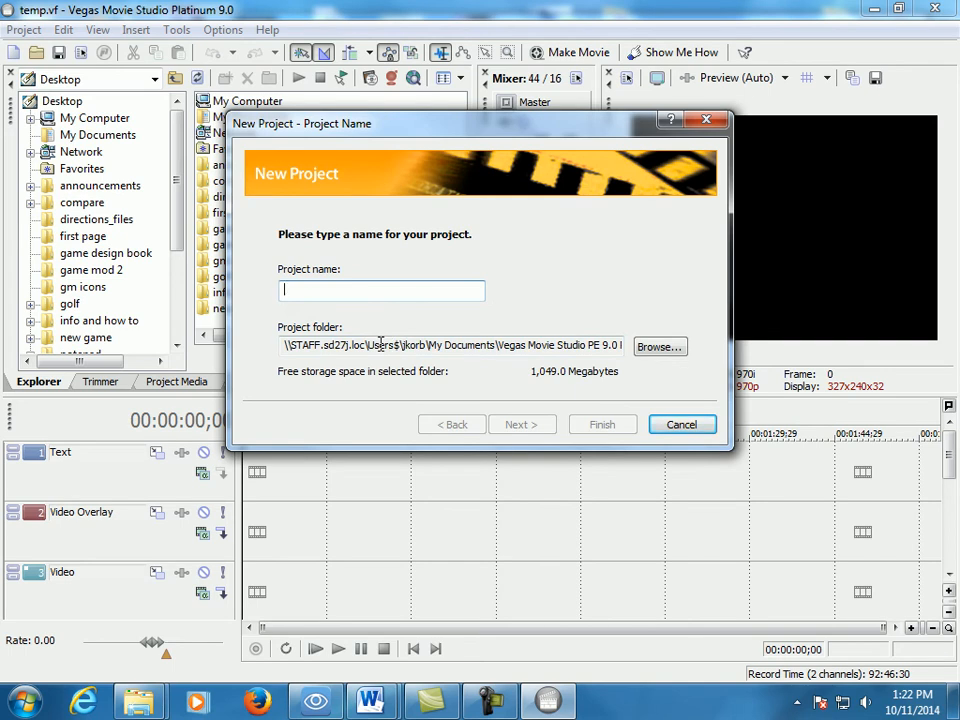
pyautogui.write('video shots')
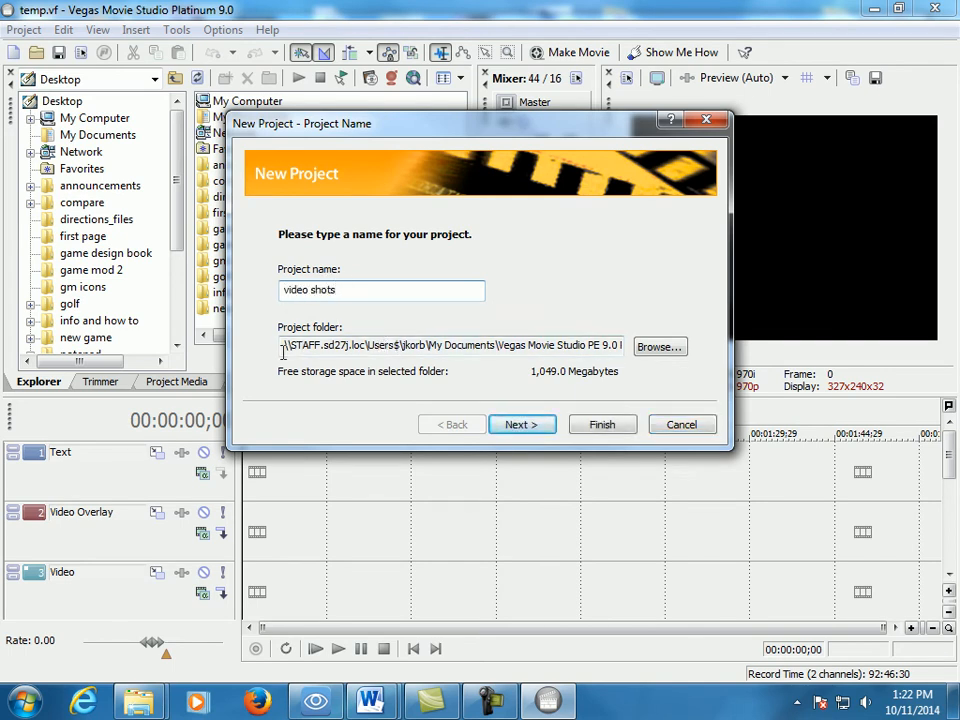
# - Set the project folder to Video Shots inside the partner folder on DRIVE 2 (G:)
pyautogui.click(660, 347)
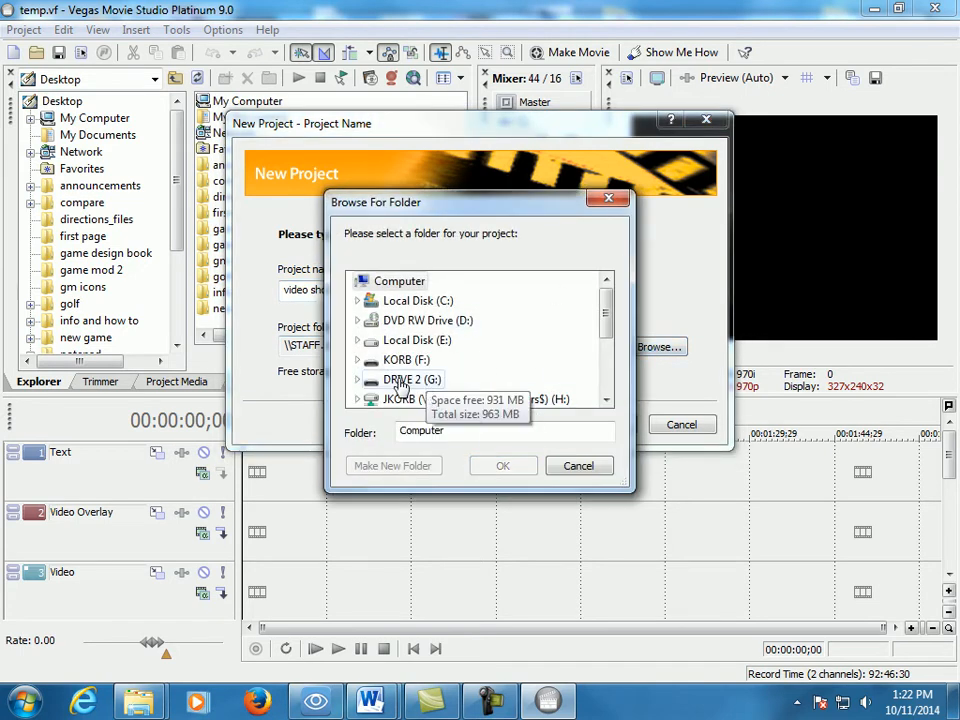
pyautogui.click(400, 381)
pyautogui.moveTo(605, 316); pyautogui.dragTo(606, 342)
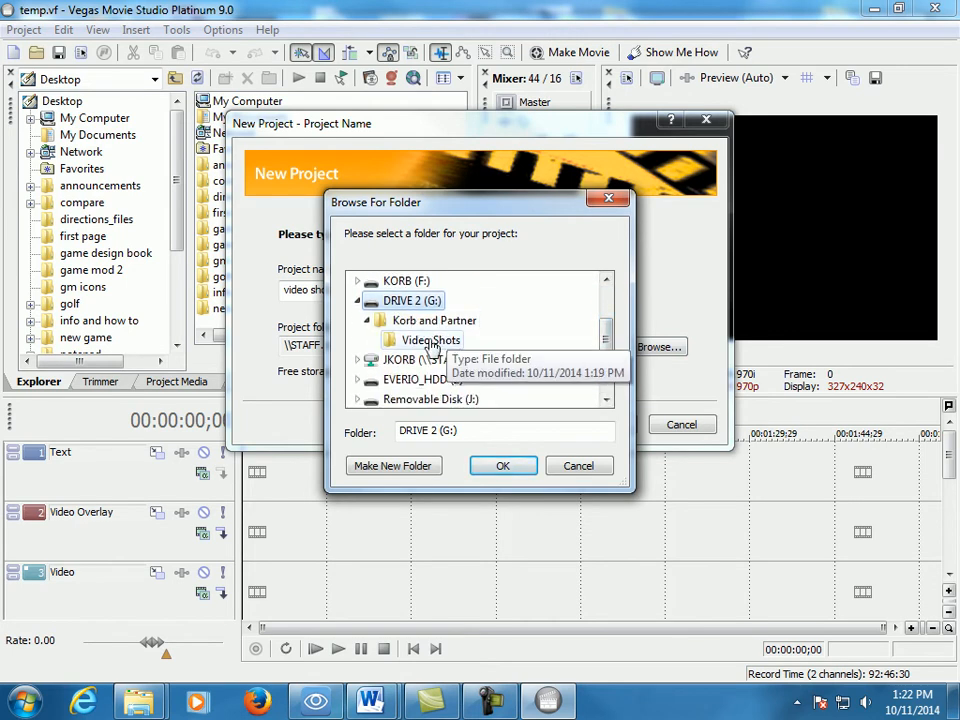
pyautogui.click(432, 344)
pyautogui.click(514, 466)
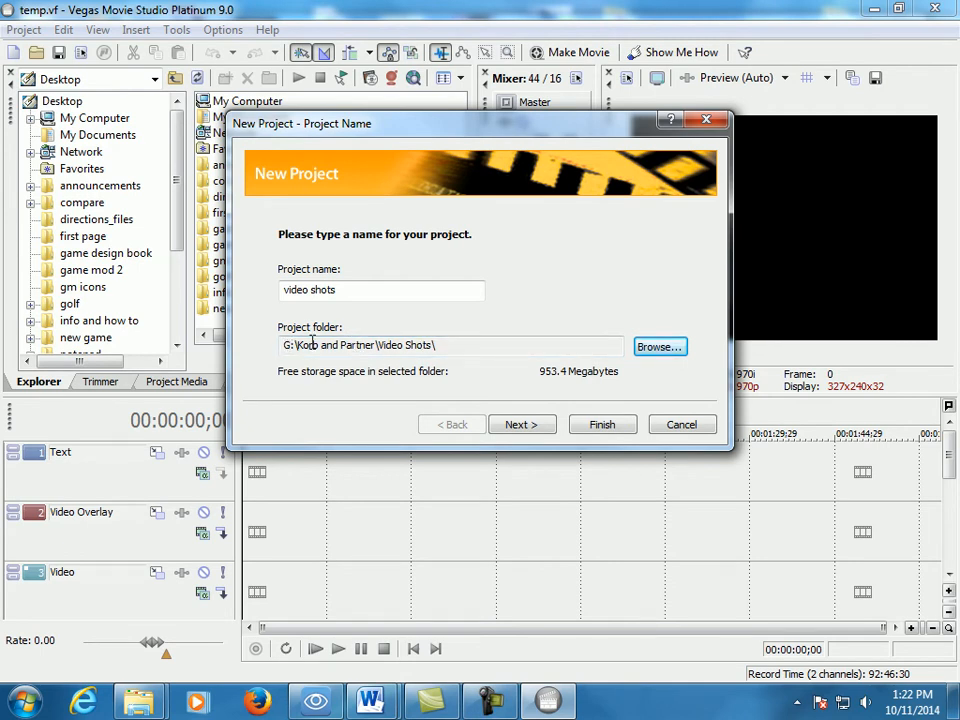
# - Finish the project setup with Americas and Japan (60 Hz / NTSC), the output type left undecided, and Stereo audio
pyautogui.click(507, 424)
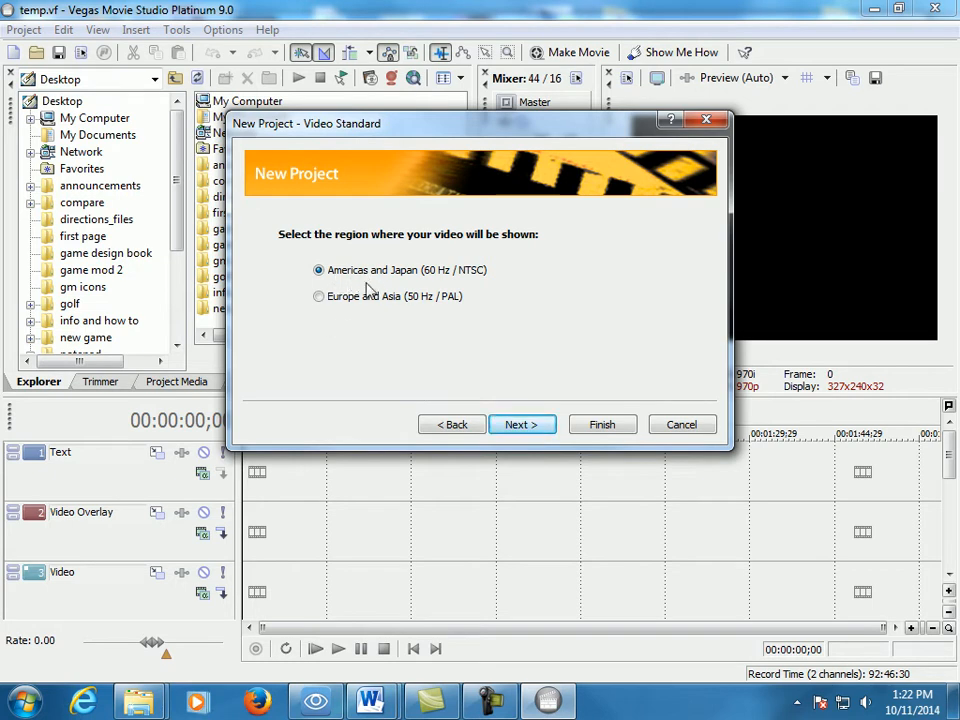
pyautogui.click(526, 430)
pyautogui.click(396, 295)
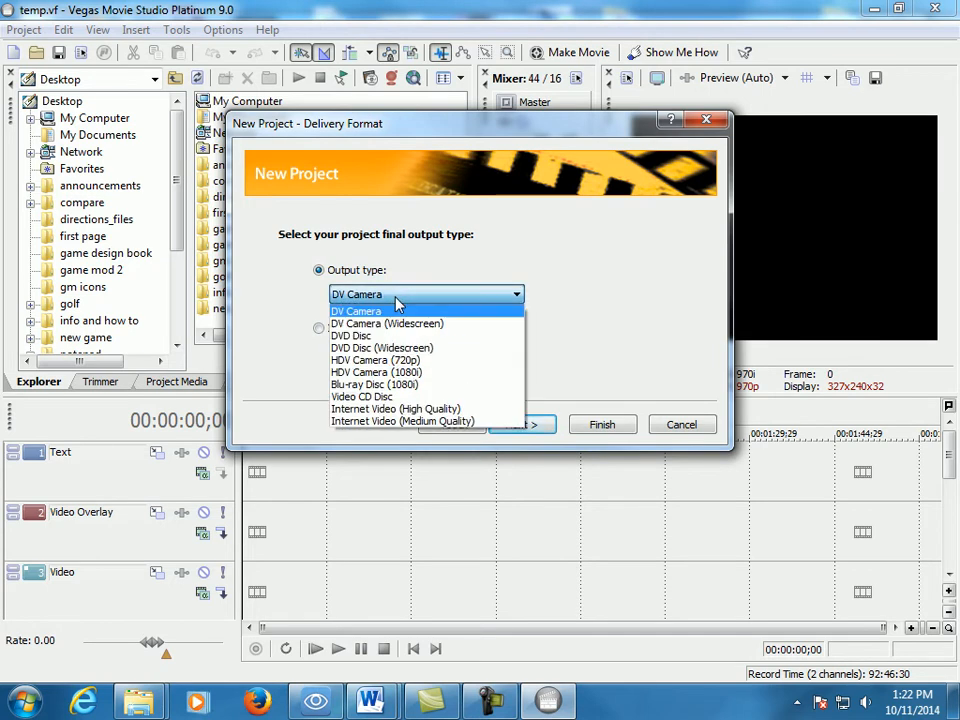
pyautogui.click(640, 302)
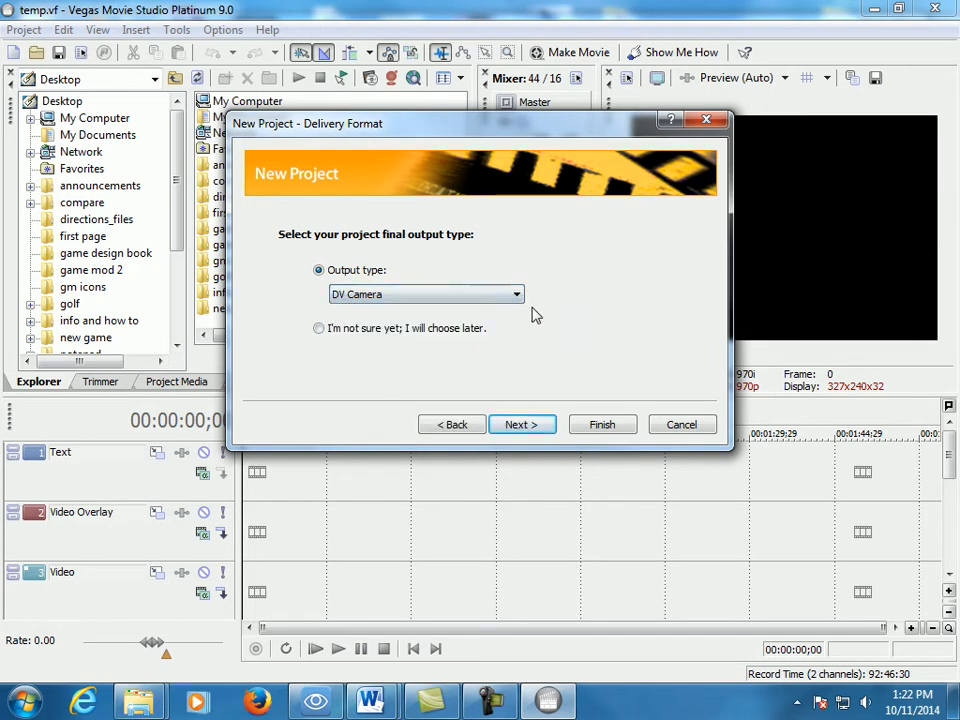
pyautogui.click(320, 330)
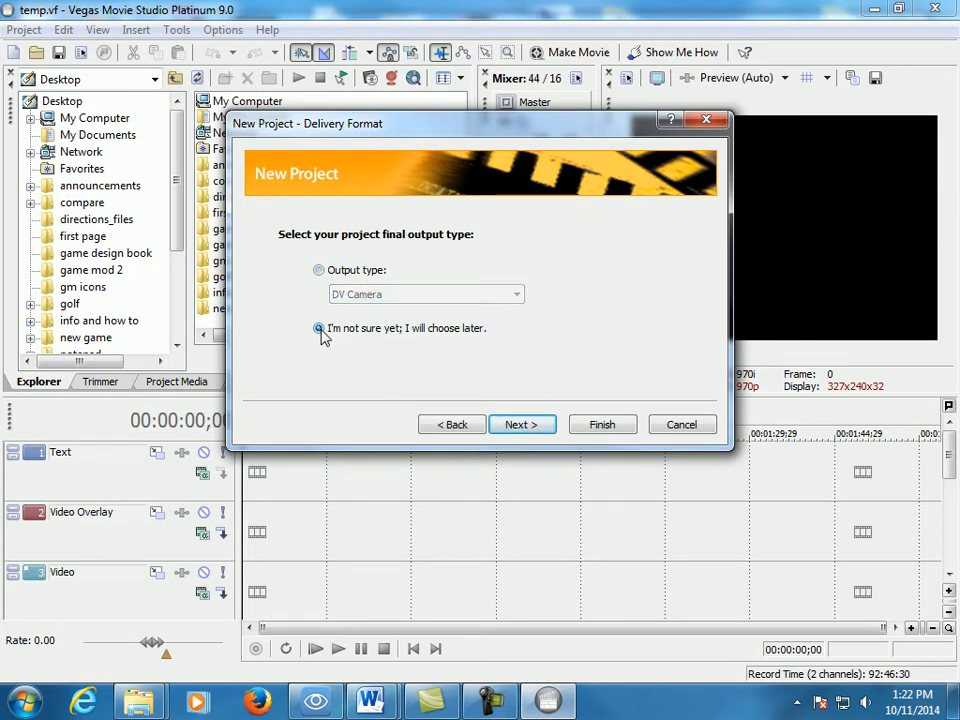
pyautogui.click(515, 423)
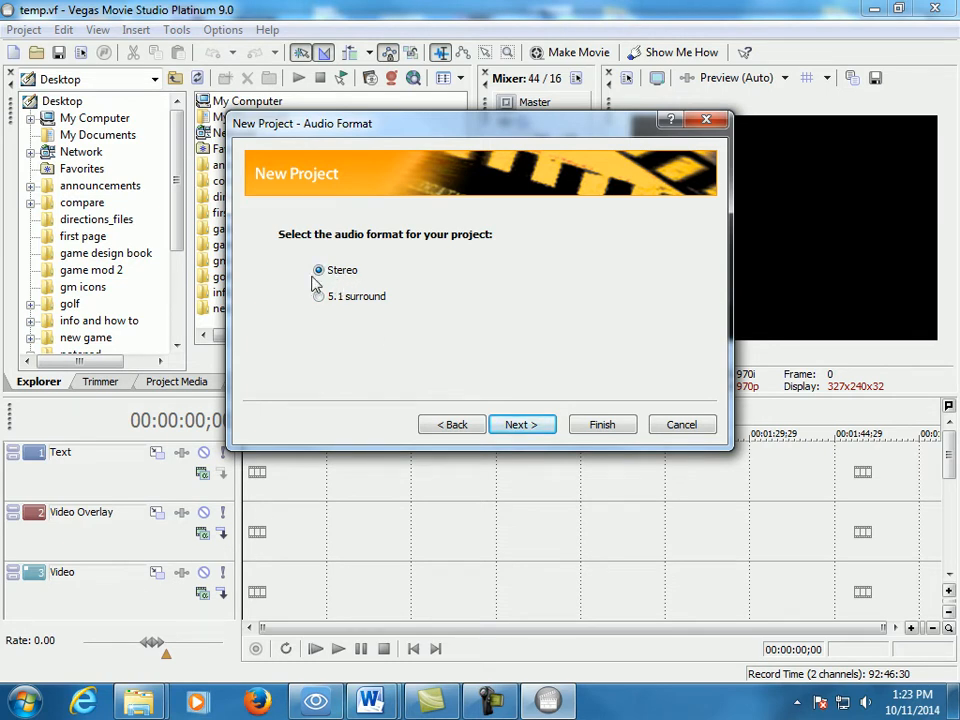
pyautogui.click(519, 424)
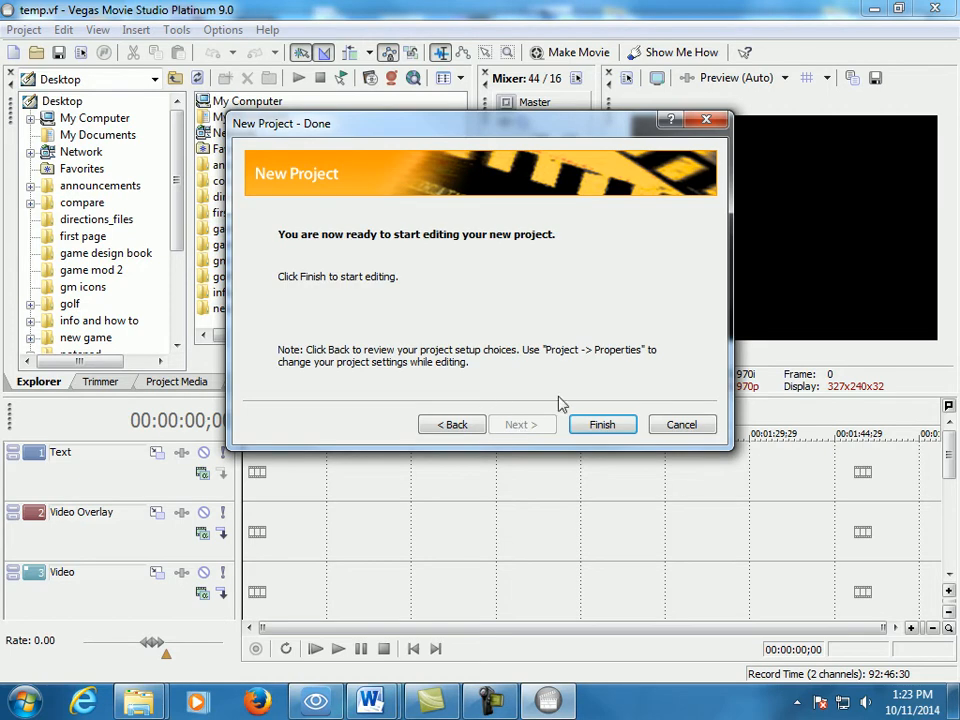
pyautogui.click(601, 424)
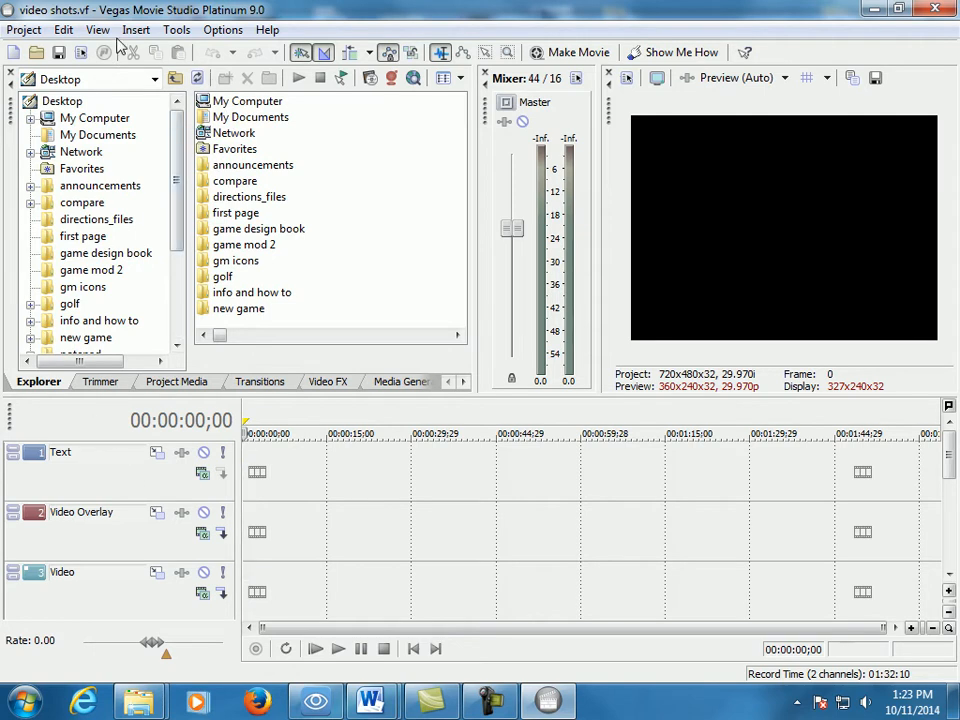
# - Insert a text media event on the Text track at the start of the timeline
pyautogui.click(85, 478)
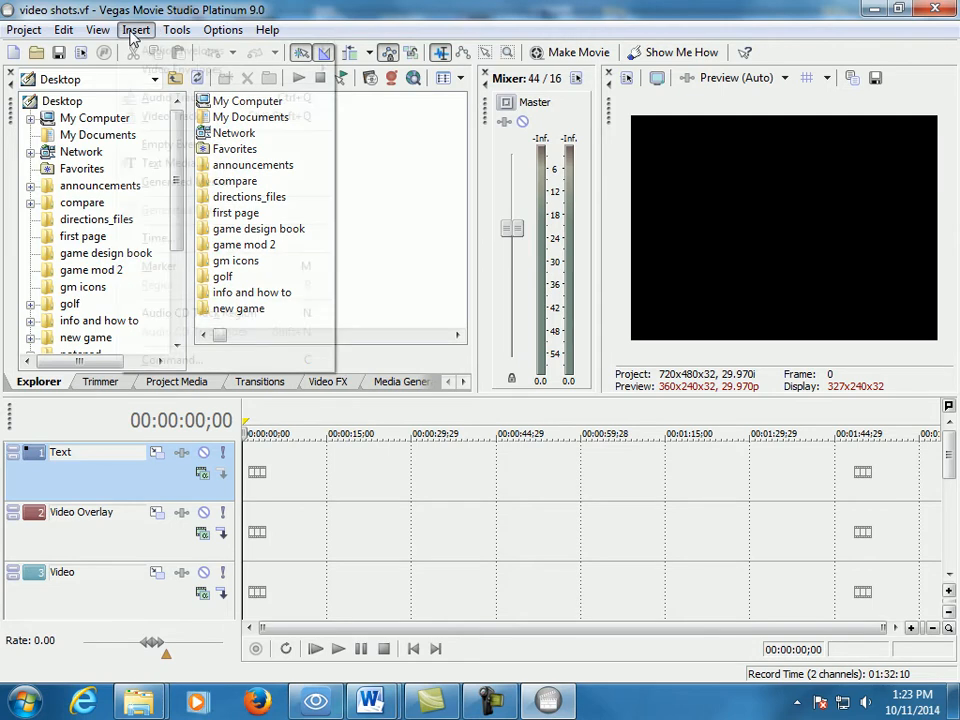
pyautogui.click(132, 30)
pyautogui.click(168, 165)
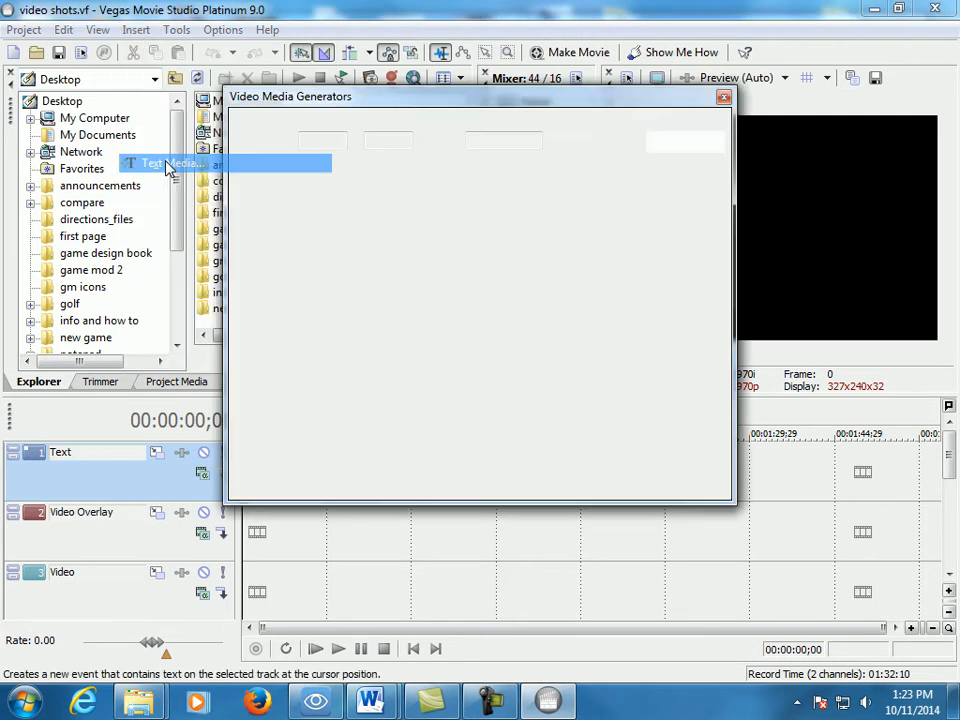
# - Replace the sample text with the creator's surname followed by "Video Shots"
pyautogui.moveTo(715, 260); pyautogui.dragTo(712, 320)
pyautogui.moveTo(630, 304); pyautogui.dragTo(325, 247)
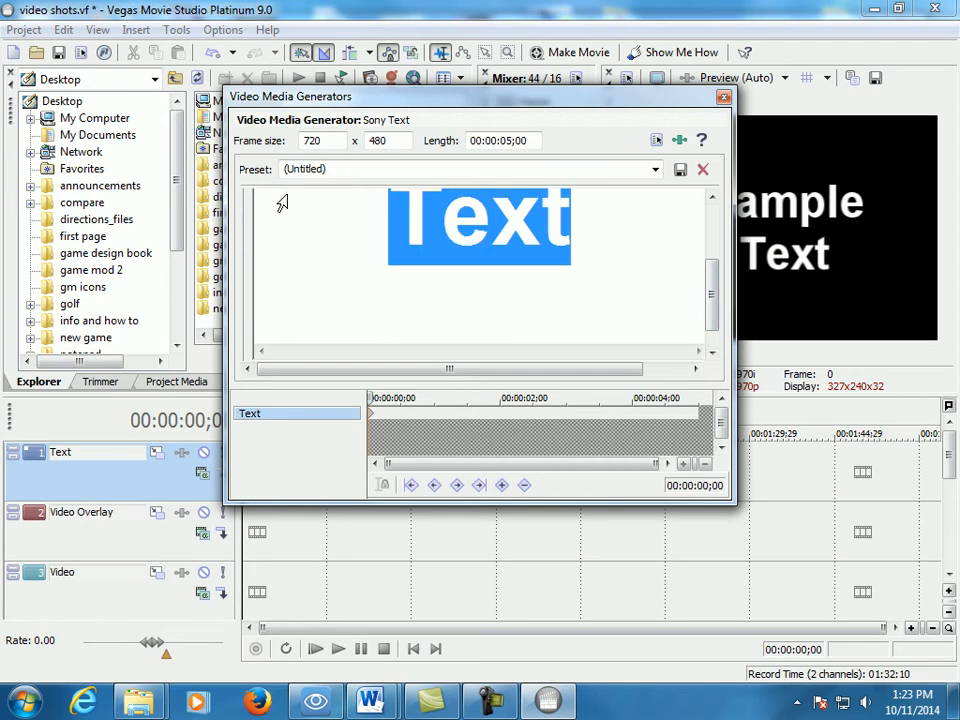
pyautogui.press('Delete')
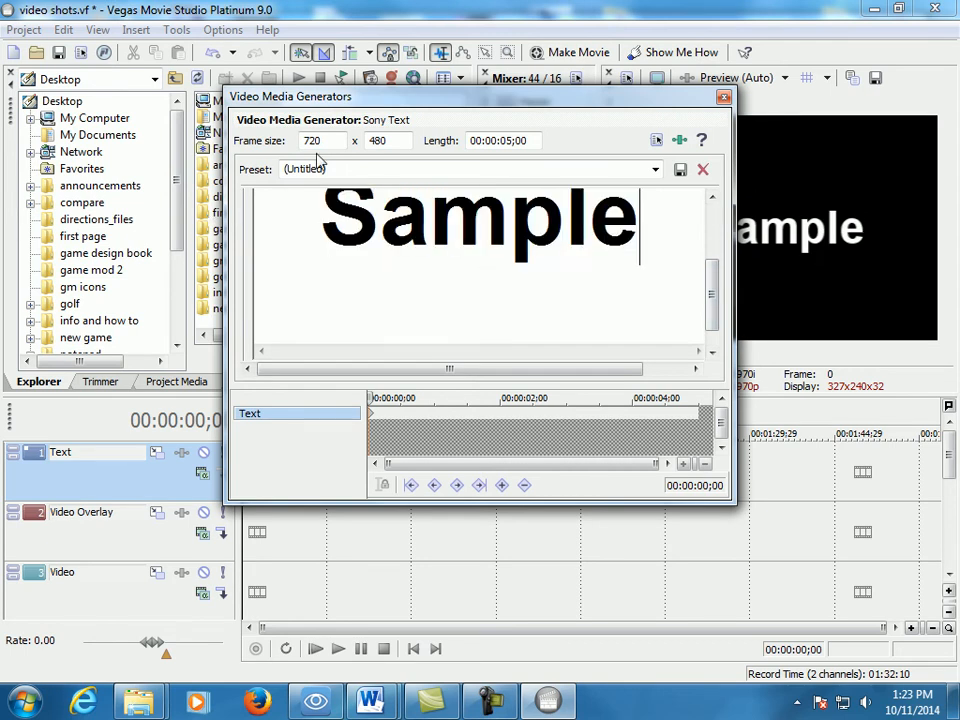
pyautogui.write('Korb B')
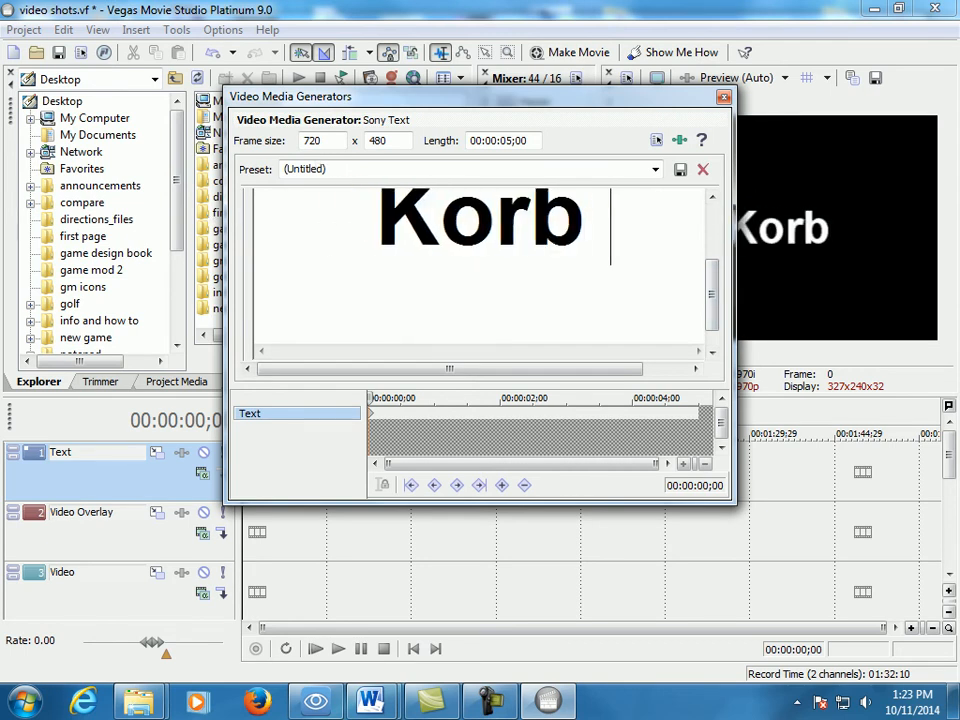
pyautogui.press('BackSpace')
pyautogui.press('BackSpace')
pyautogui.write('Vid')
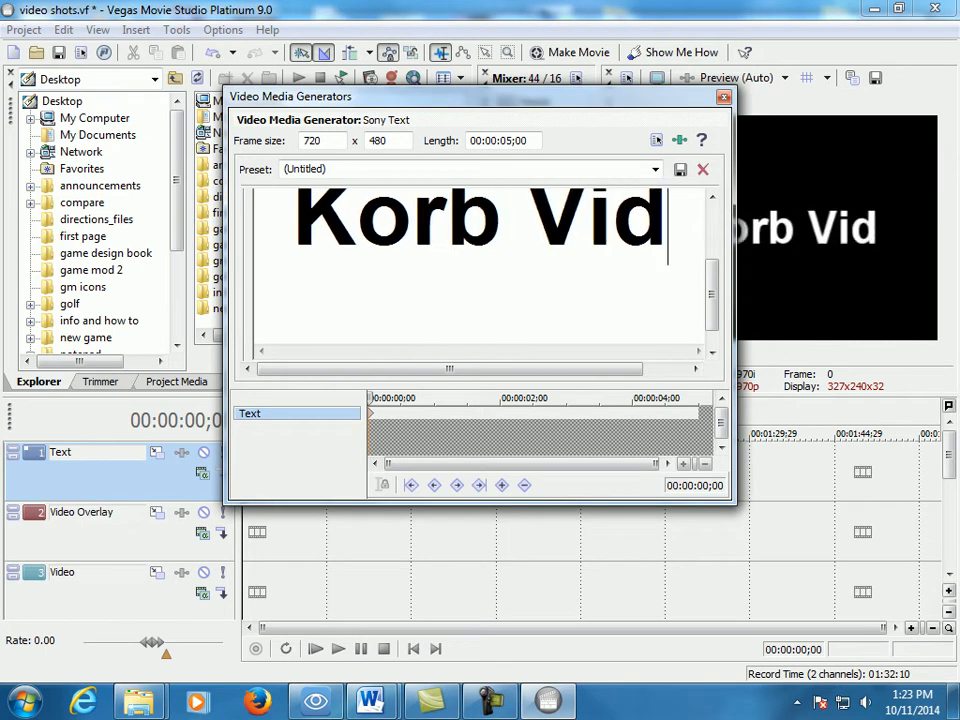
pyautogui.write('eo Shots')
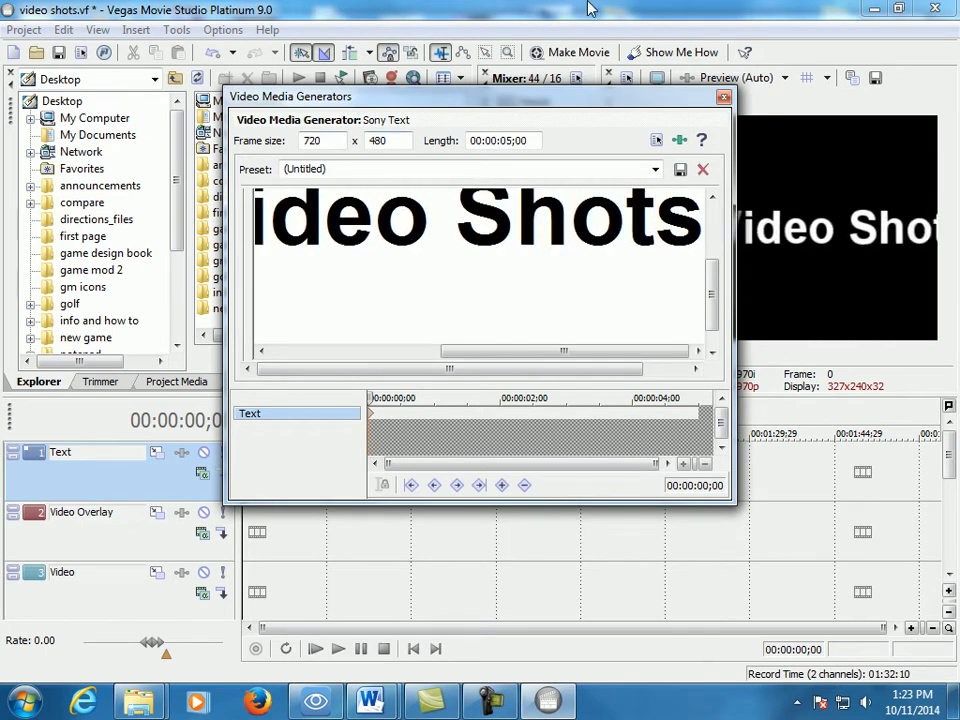
# - Break the title into three lines, with the surname, "Video" and "Shots" each on its own line
pyautogui.moveTo(513, 90); pyautogui.dragTo(592, 236)
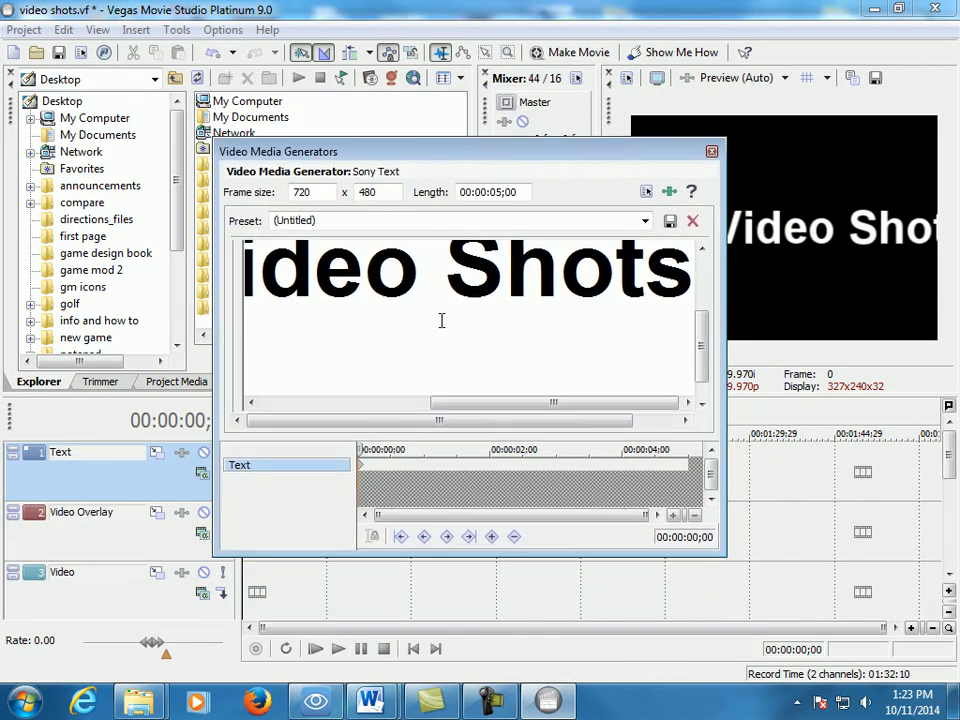
pyautogui.moveTo(480, 403); pyautogui.dragTo(395, 402)
pyautogui.click(336, 270)
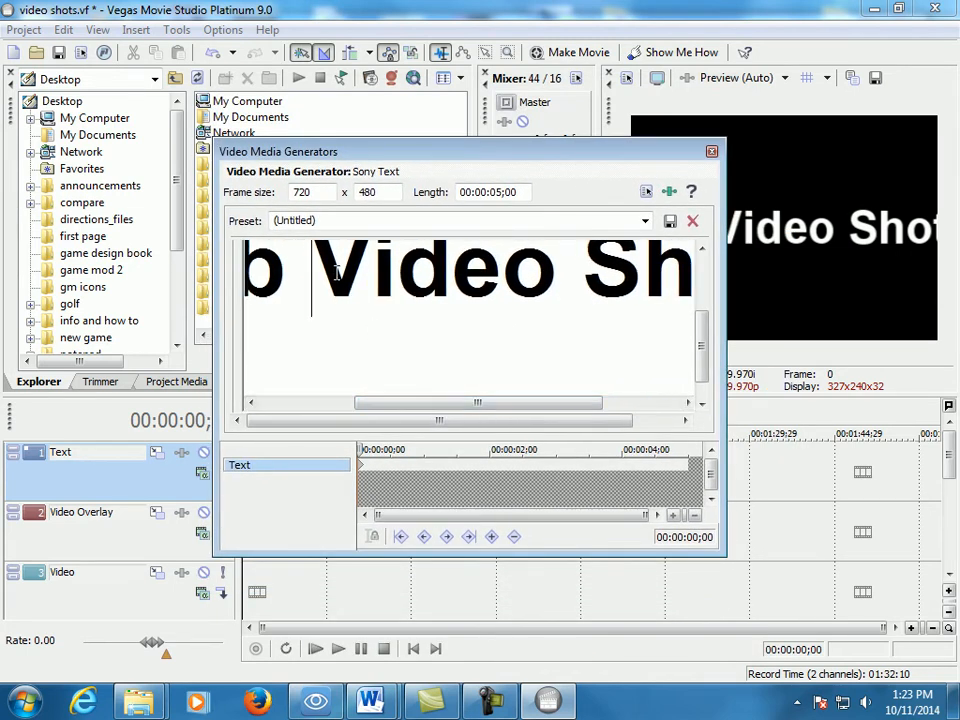
pyautogui.press('Return')
pyautogui.click(512, 266)
pyautogui.press('Return')
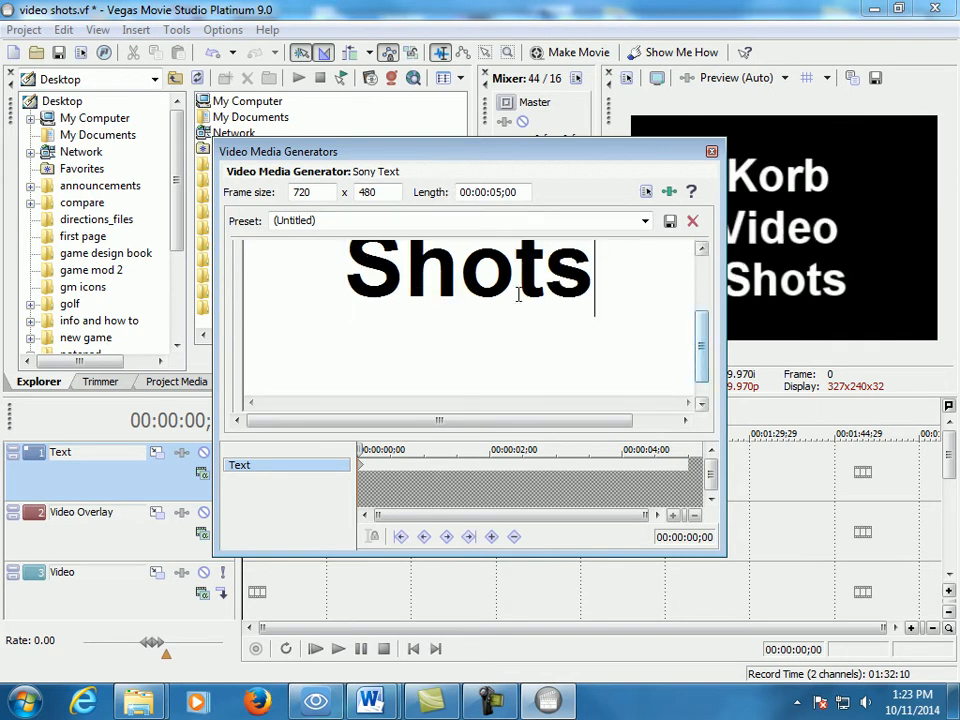
# - Color the title text magenta and its background bright green
pyautogui.hotkey('ctrl', 'a')
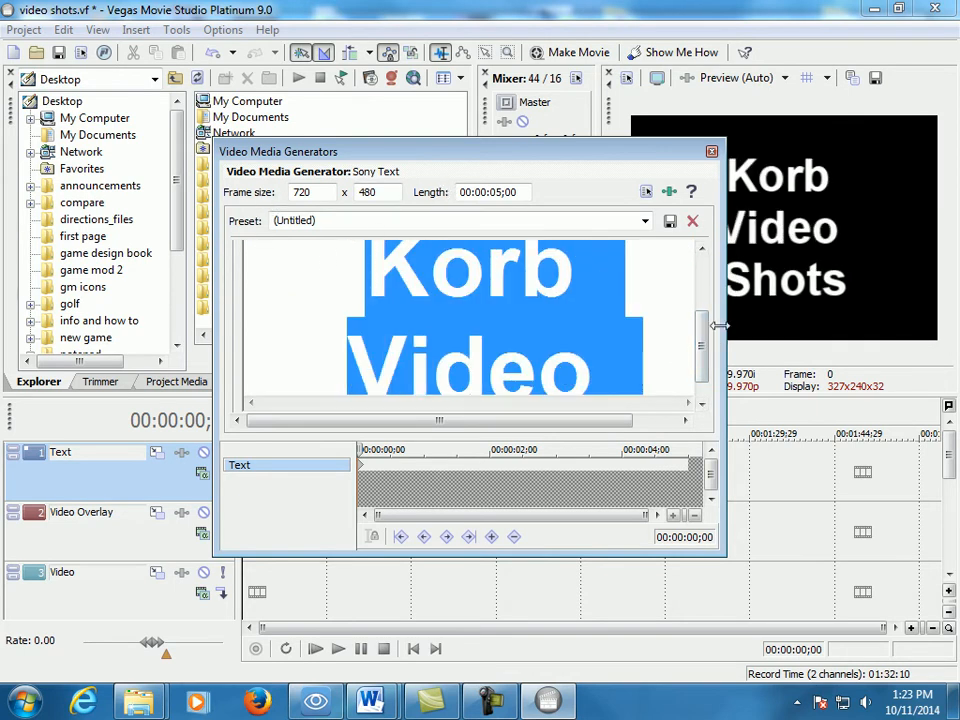
pyautogui.moveTo(709, 321); pyautogui.dragTo(707, 274)
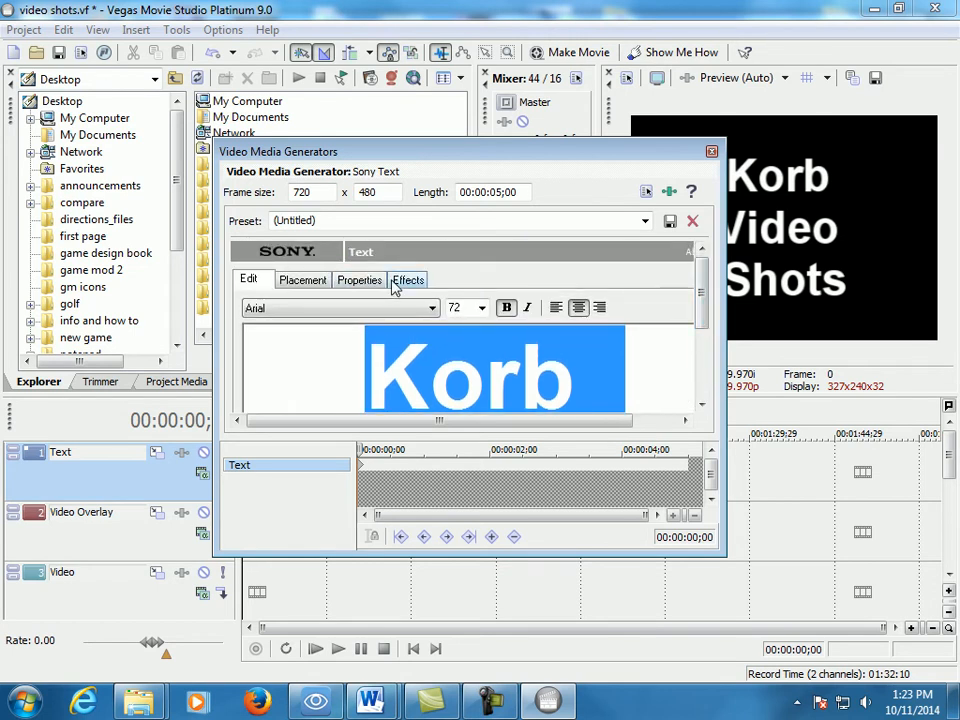
pyautogui.click(358, 280)
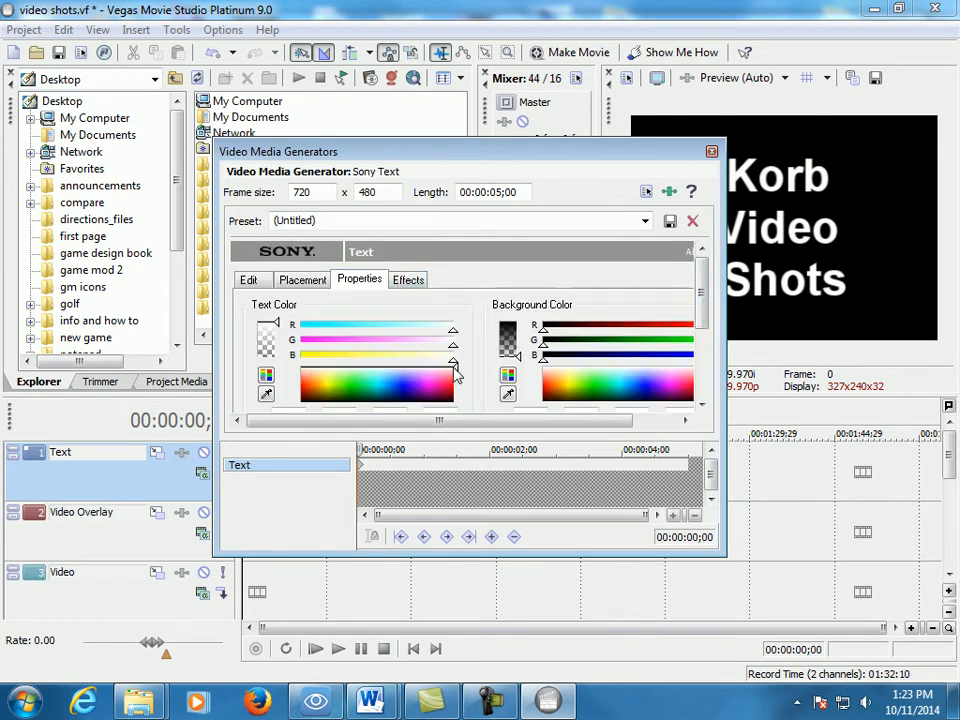
pyautogui.click(420, 373)
pyautogui.moveTo(420, 373)
pyautogui.mouseDown()
pyautogui.moveTo(439, 377)
pyautogui.moveTo(433, 390)
pyautogui.mouseUp()
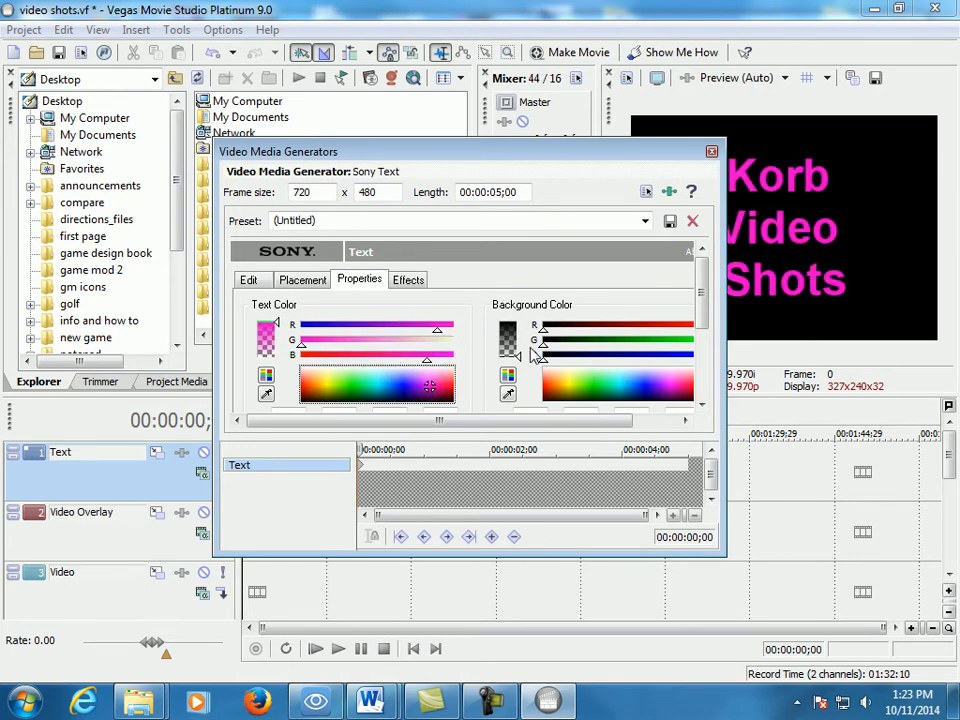
pyautogui.moveTo(570, 382)
pyautogui.mouseDown()
pyautogui.moveTo(611, 386)
pyautogui.moveTo(585, 395)
pyautogui.moveTo(585, 380)
pyautogui.mouseUp()
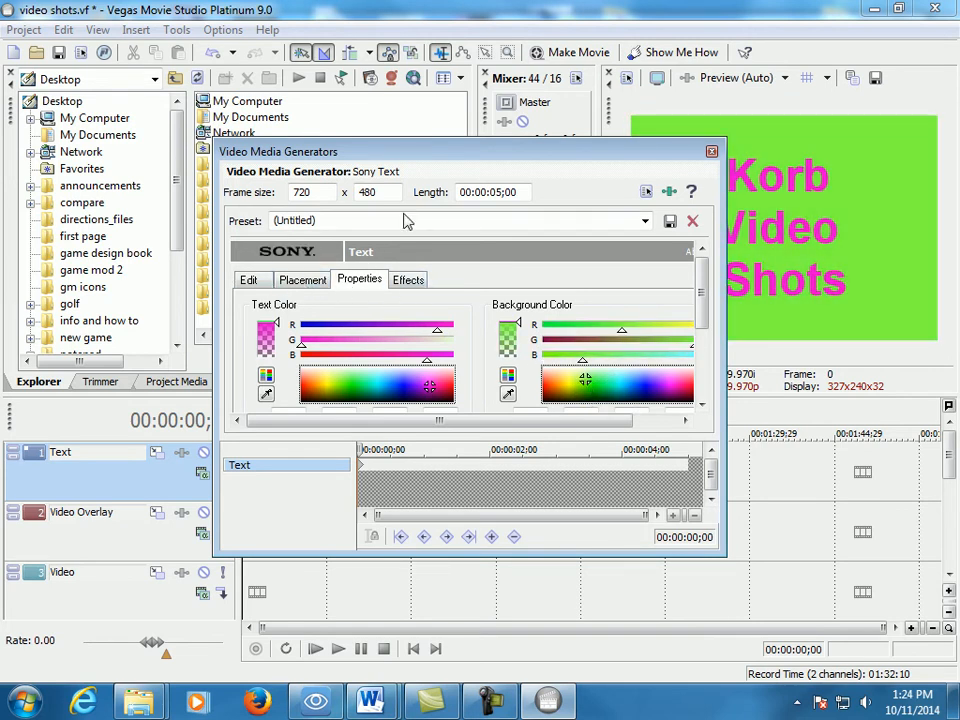
# - Try font size 22 on the title text and return it to 72
pyautogui.click(268, 284)
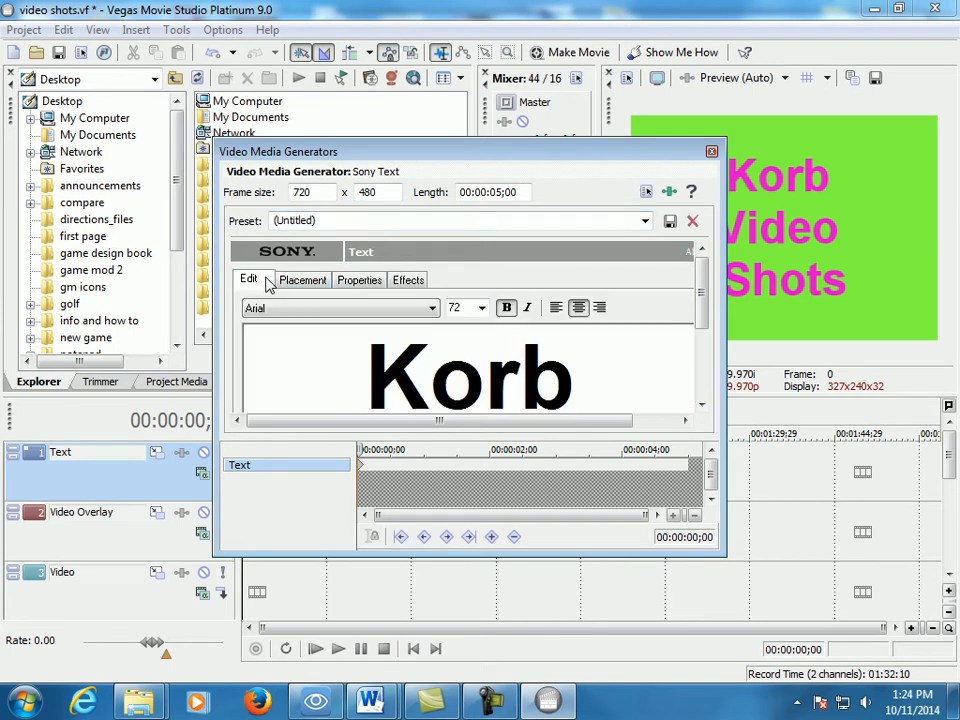
pyautogui.click(482, 308)
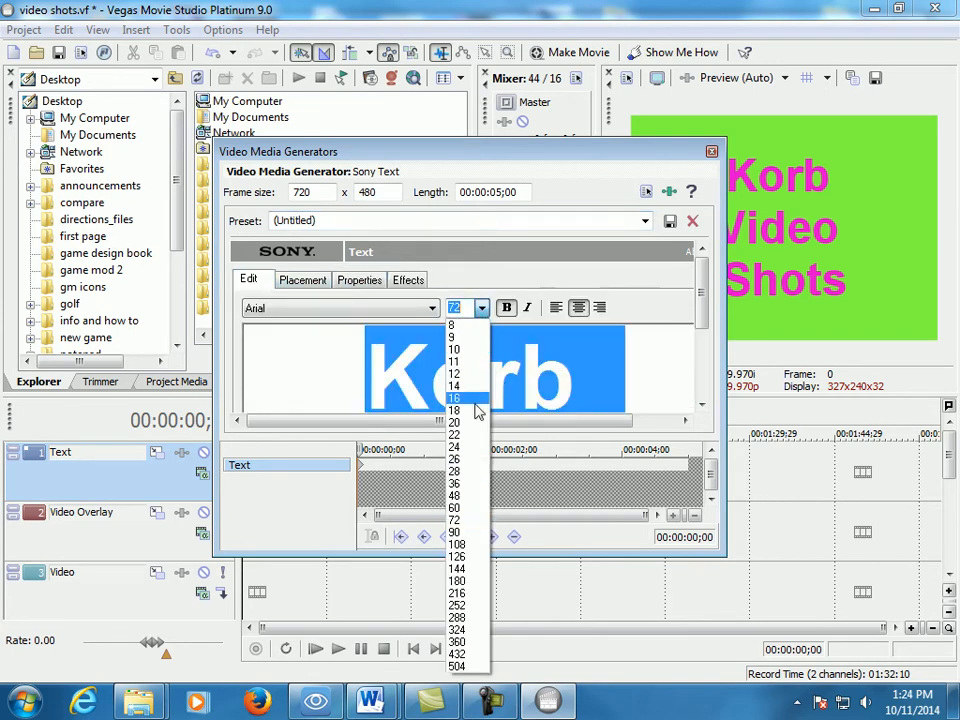
pyautogui.click(467, 436)
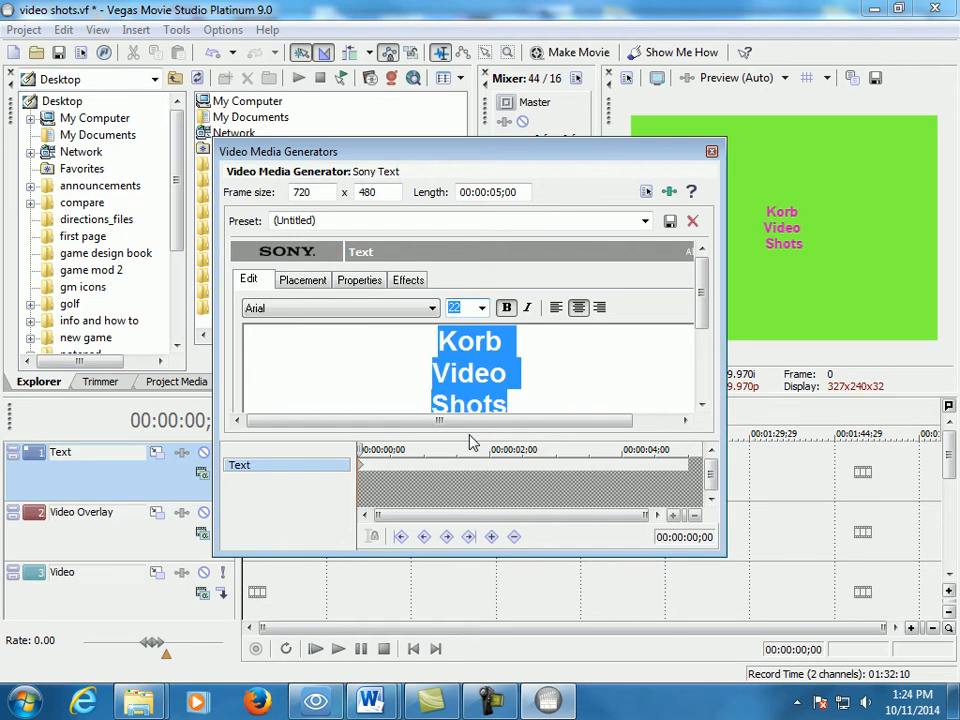
pyautogui.click(482, 308)
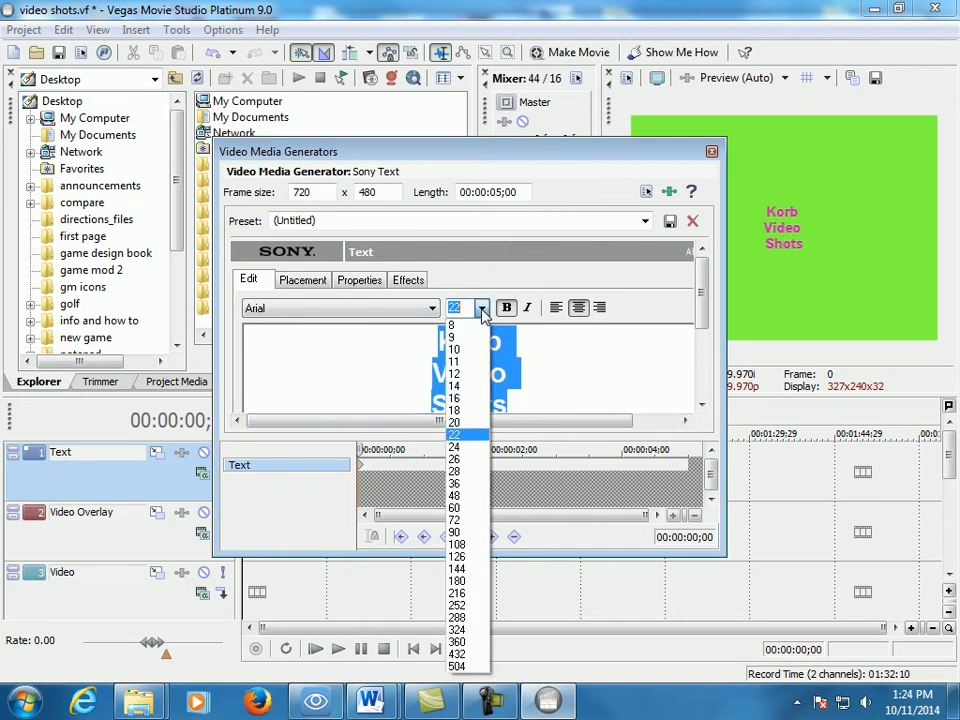
pyautogui.click(469, 522)
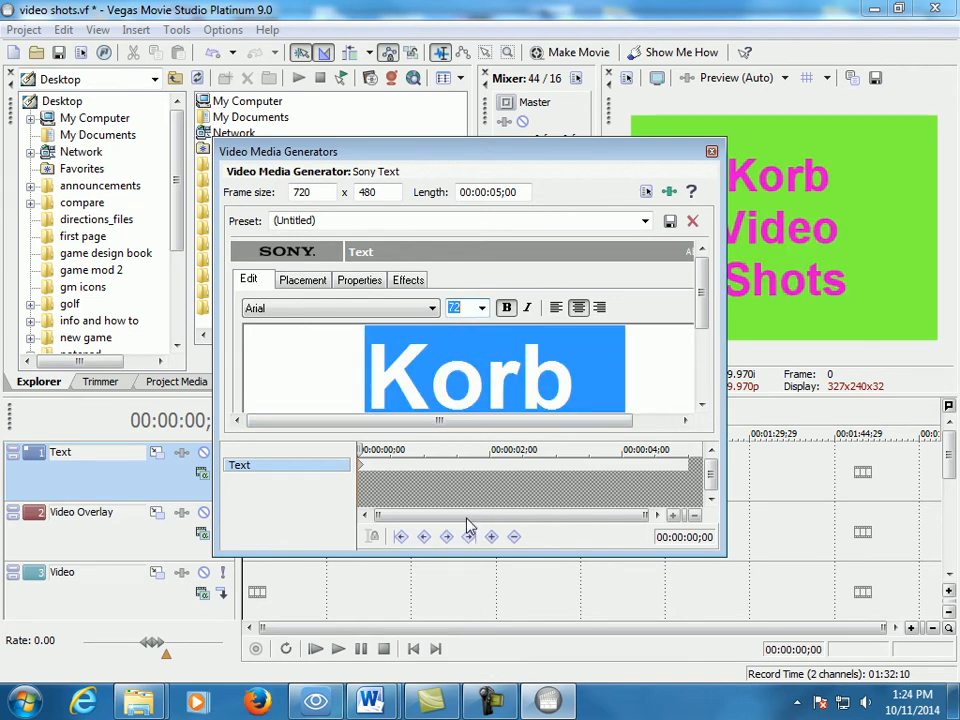
# - Try Goudy Old Style on the title text, set its font to Hobo Std instead, and close the text generator
pyautogui.click(403, 310)
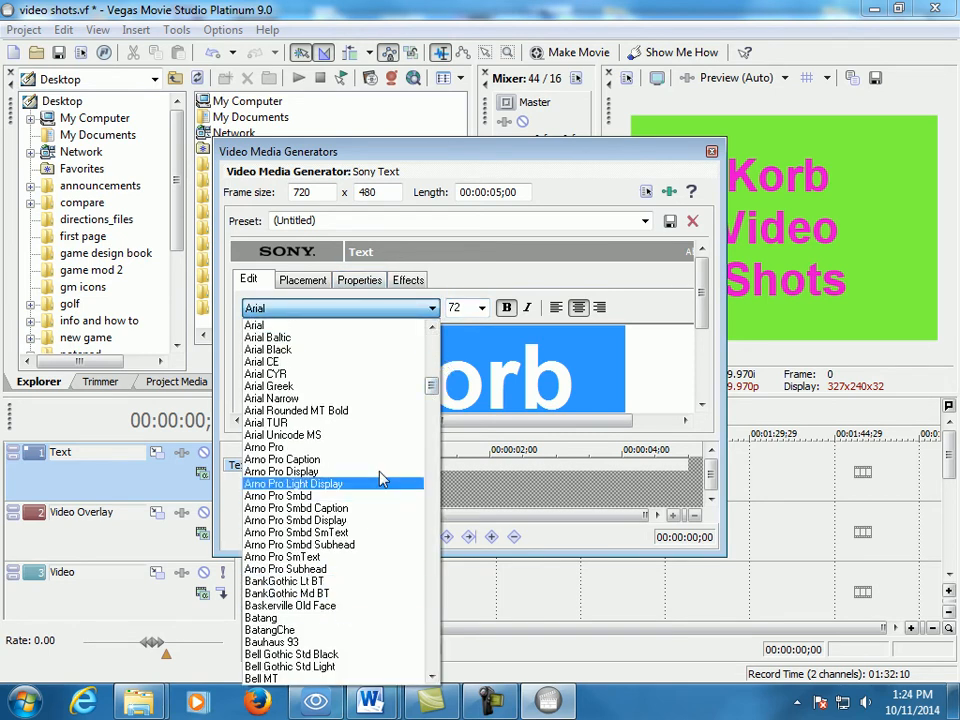
pyautogui.moveTo(433, 386); pyautogui.dragTo(433, 470)
pyautogui.click(290, 555)
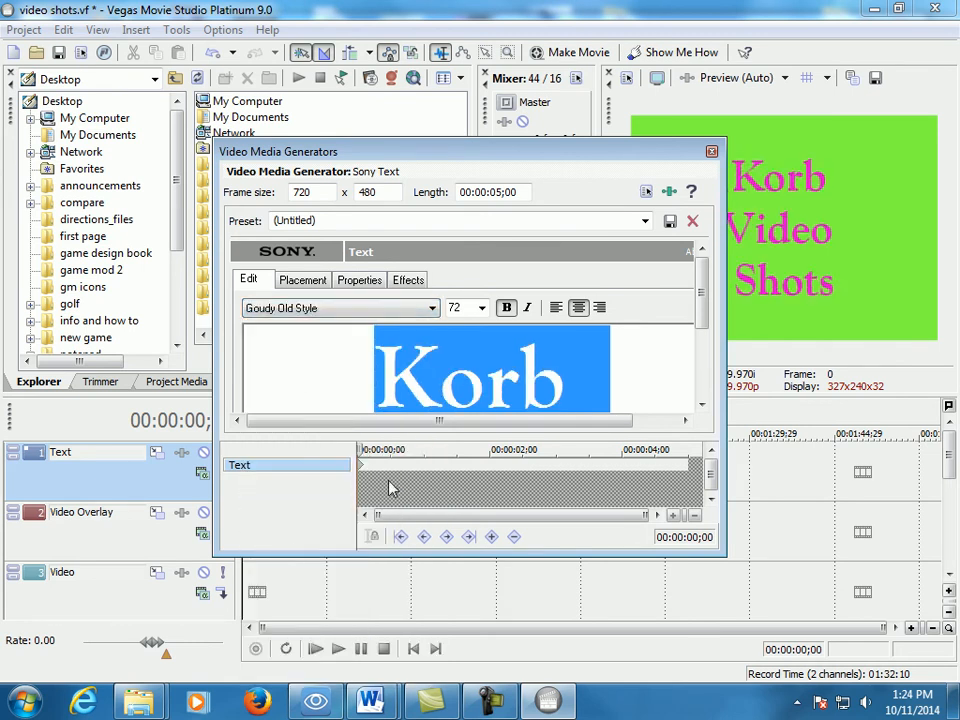
pyautogui.click(377, 308)
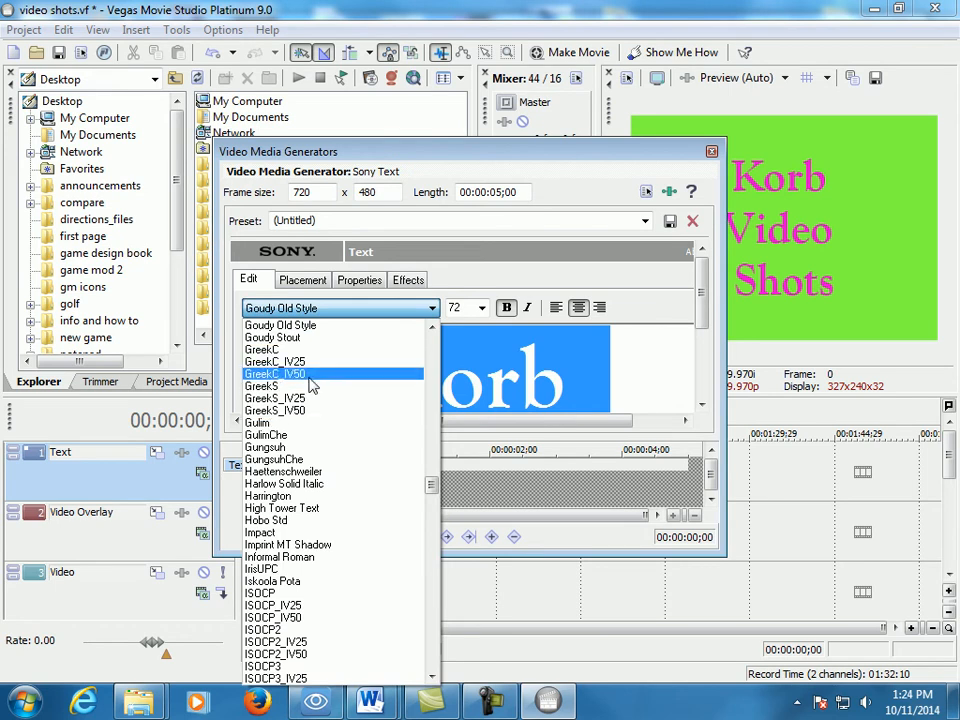
pyautogui.click(300, 521)
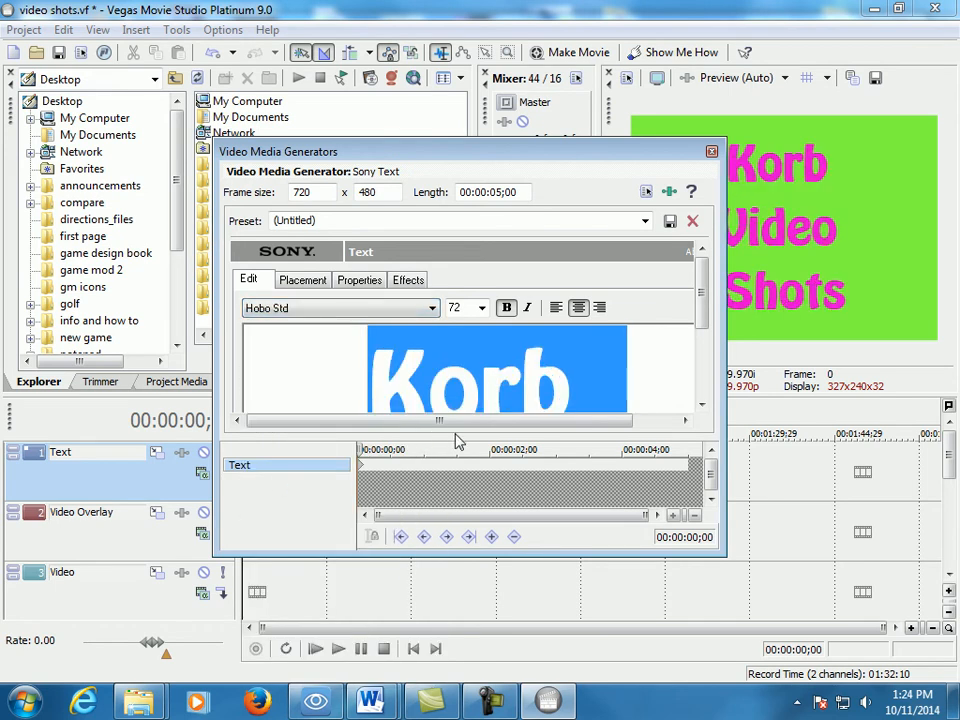
pyautogui.click(711, 151)
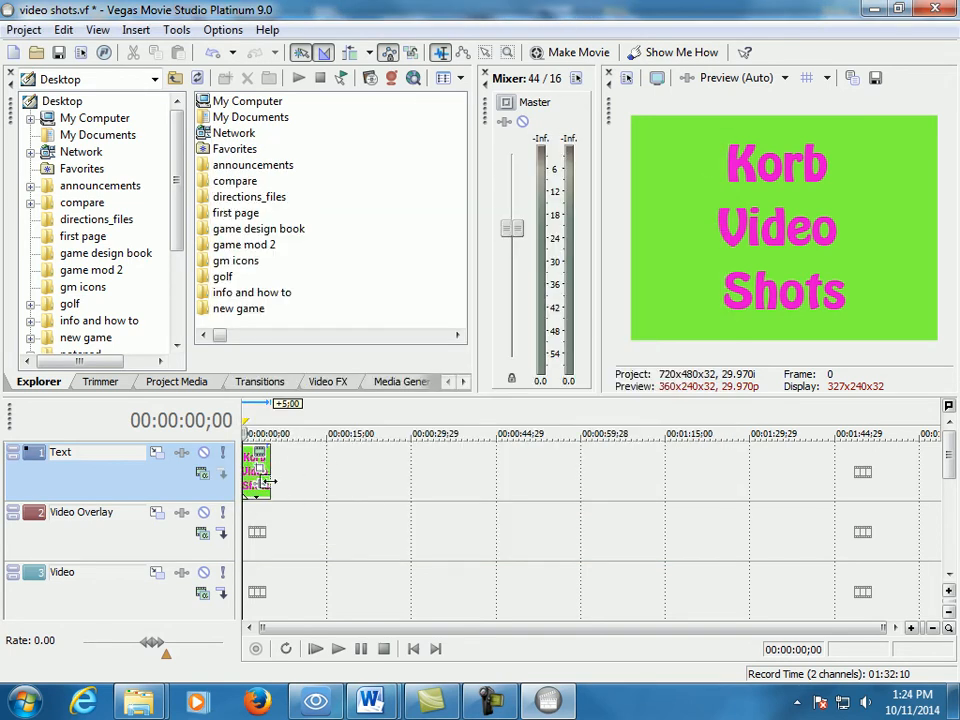
# - Review the list of required shots in tech_lab_video_shots.docx in Word and return to Vegas Movie Studio
pyautogui.click(270, 458)
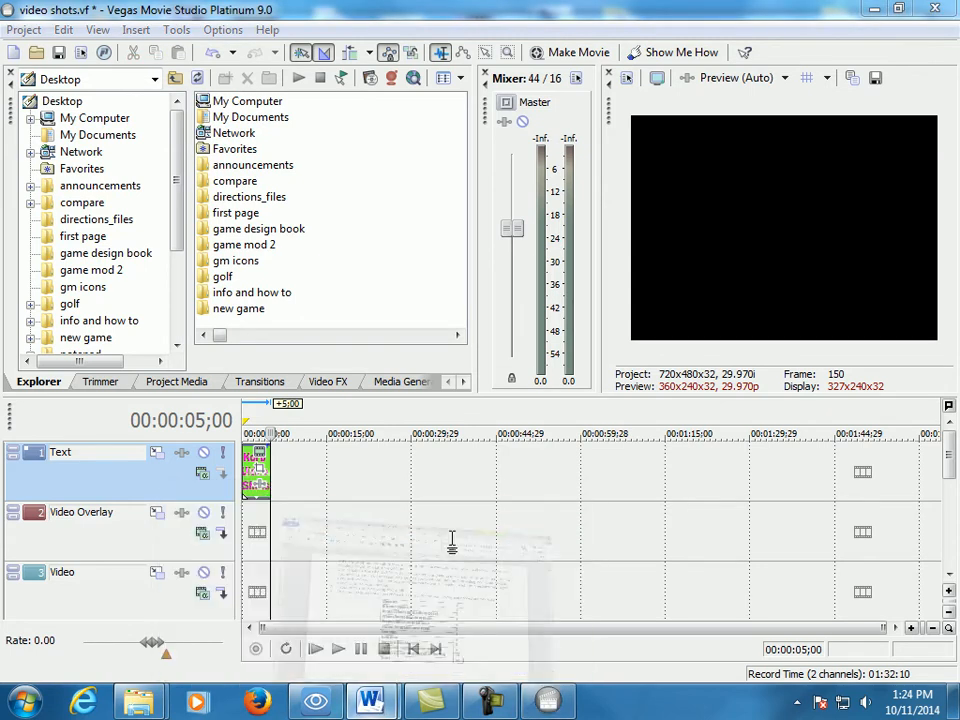
pyautogui.click(461, 597)
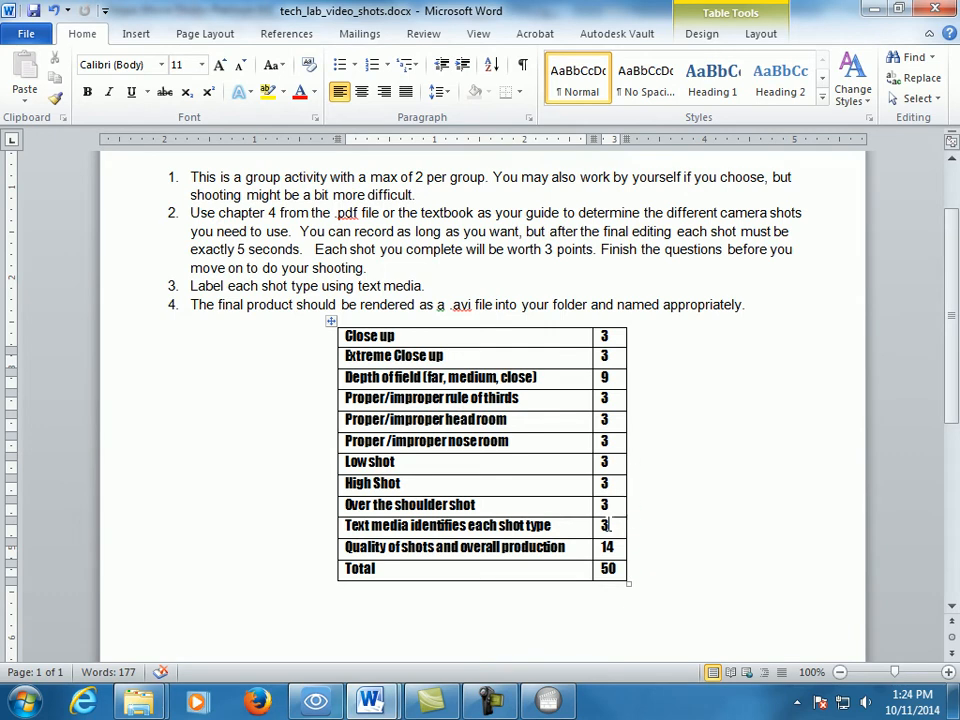
pyautogui.click(686, 440)
pyautogui.click(874, 9)
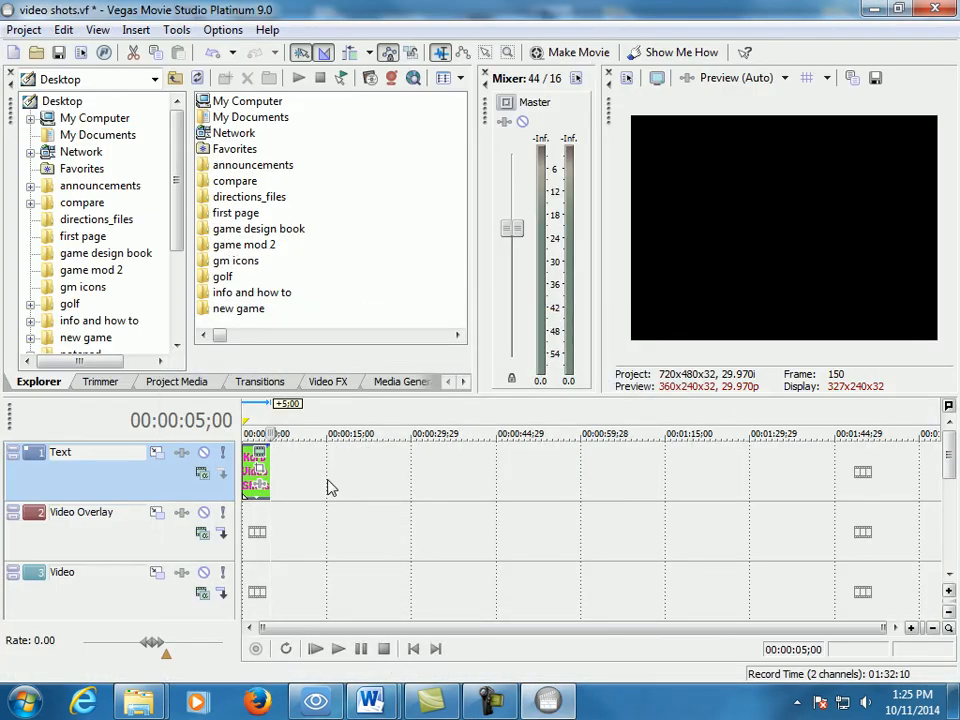
pyautogui.click(437, 598)
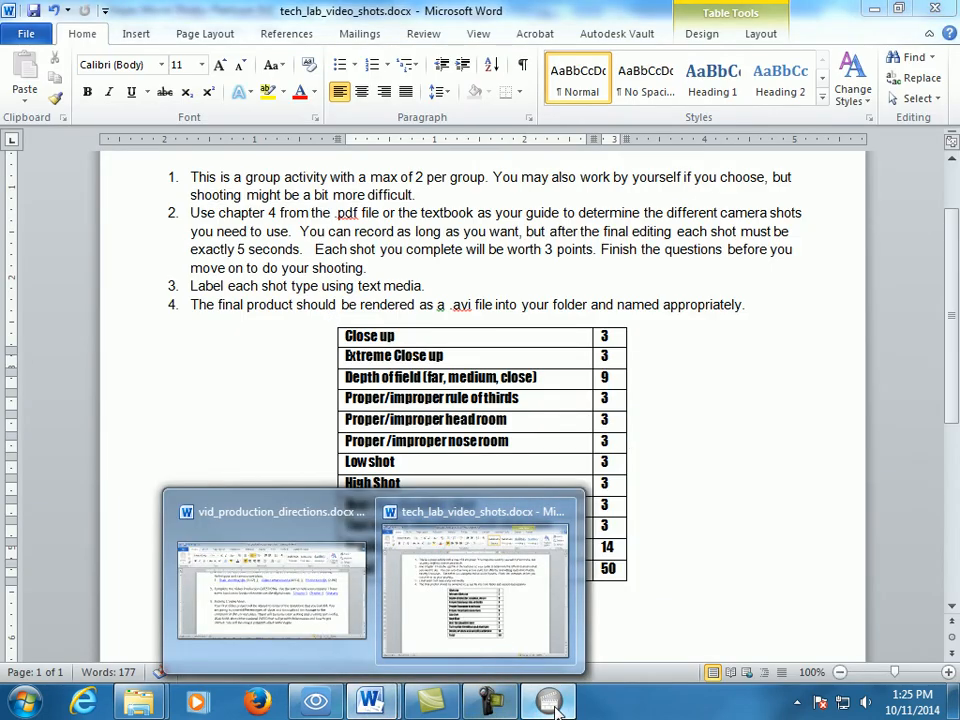
pyautogui.click(490, 703)
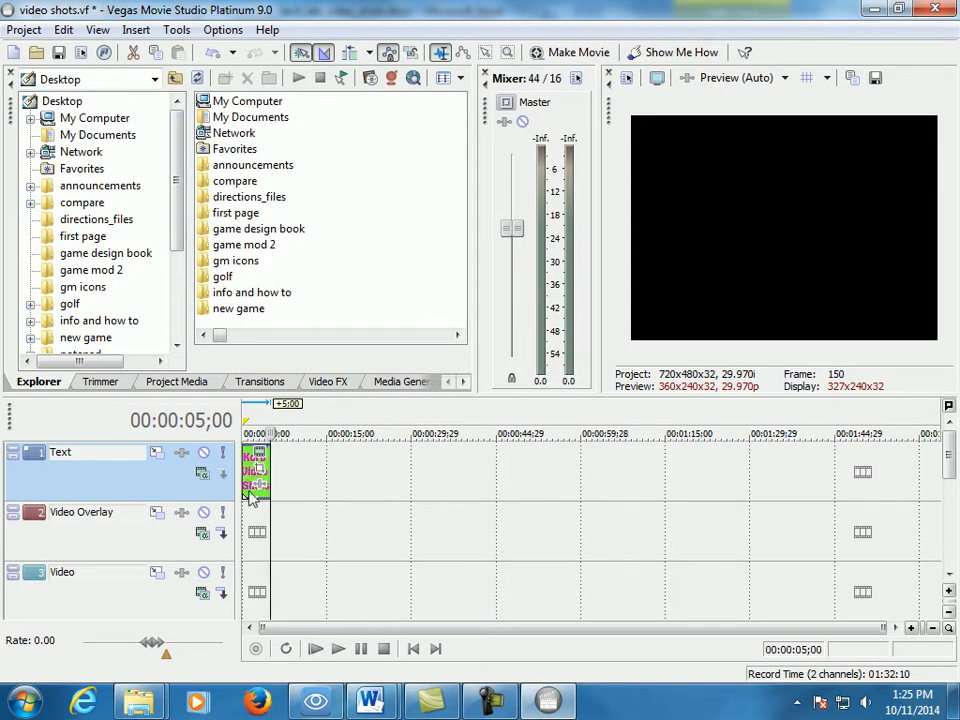
# - Copy the title event and paste it on the Text track at 00:00:06;18 as a new copy of the source media
pyautogui.click(911, 629)
pyautogui.click(911, 629)
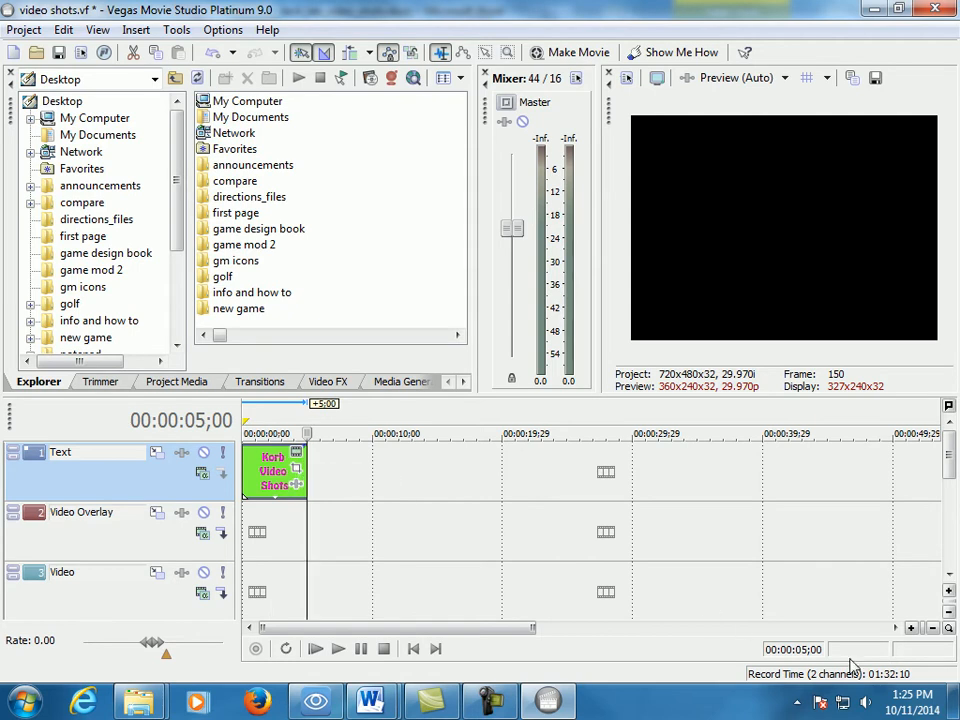
pyautogui.click(932, 629)
pyautogui.click(932, 629)
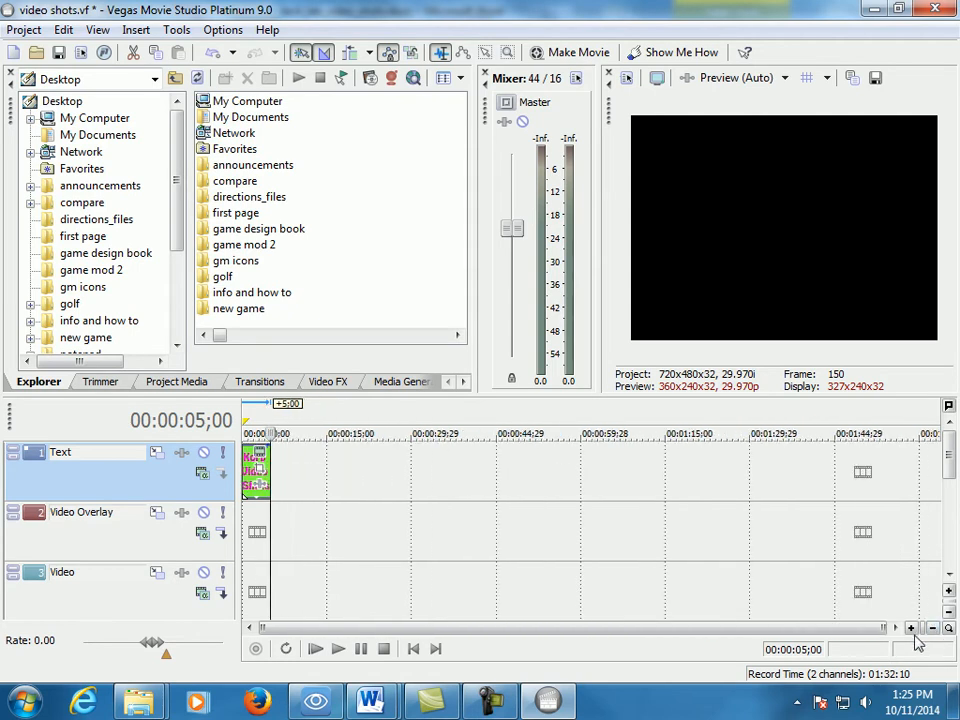
pyautogui.click(911, 629)
pyautogui.click(911, 629)
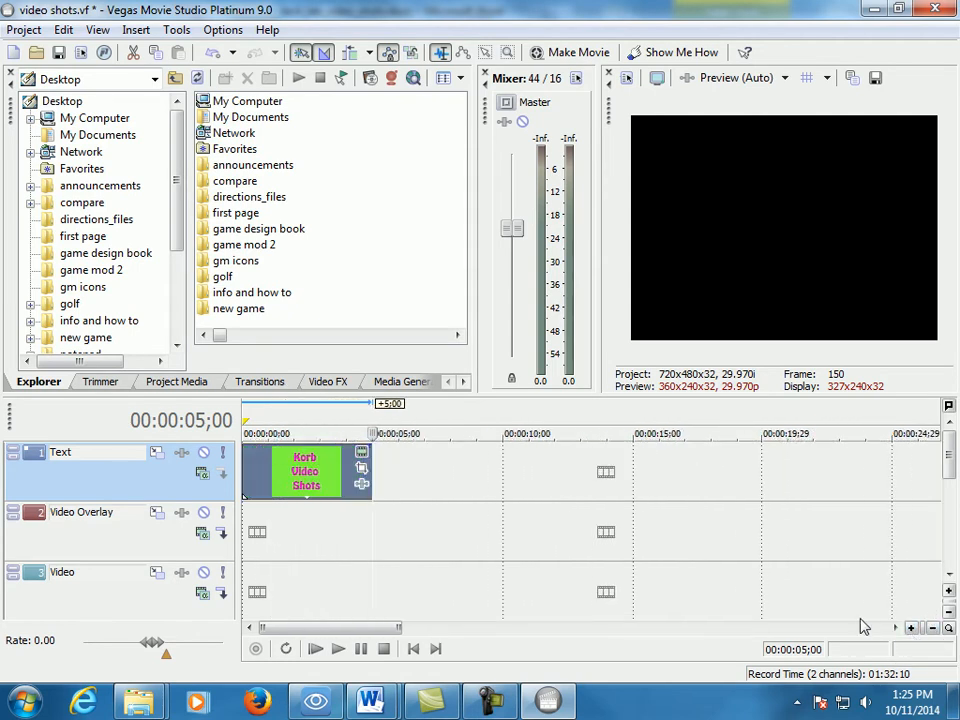
pyautogui.click(306, 470)
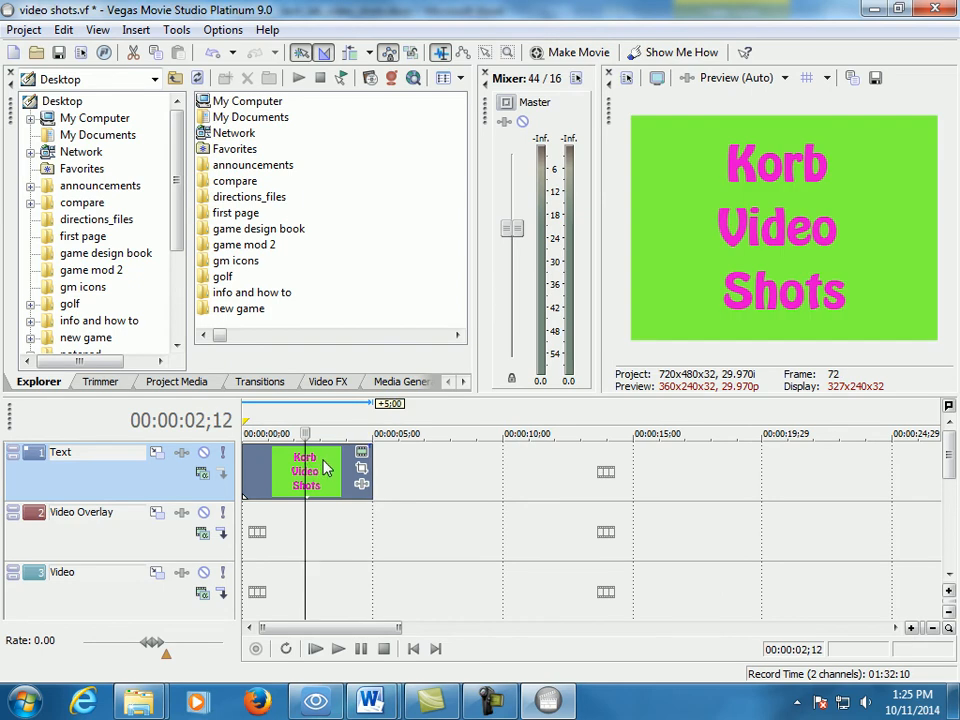
pyautogui.rightClick(281, 474)
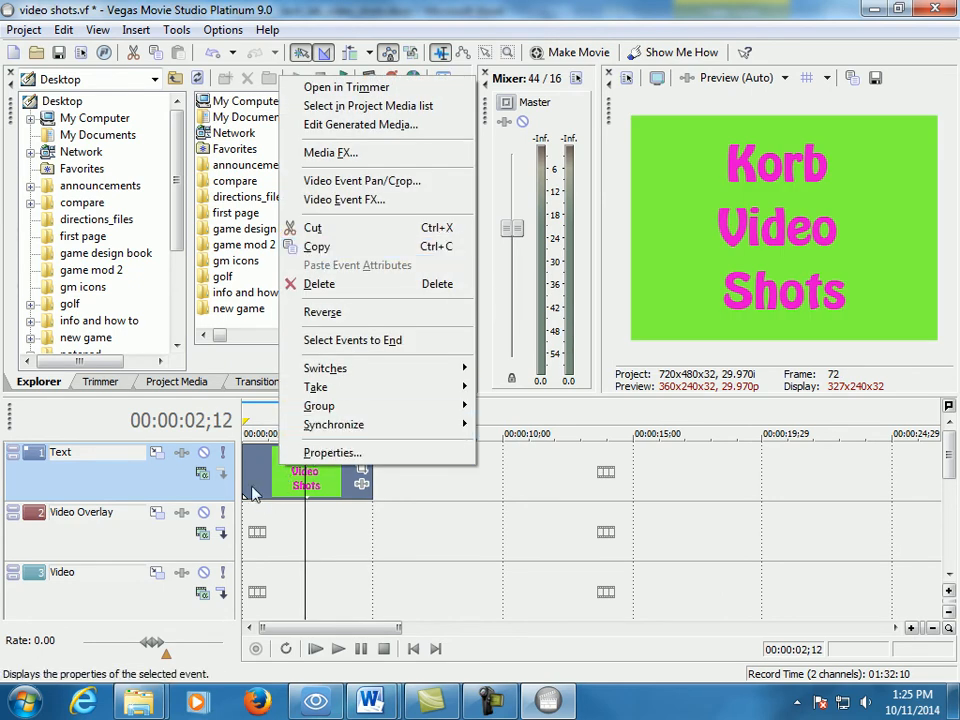
pyautogui.click(259, 499)
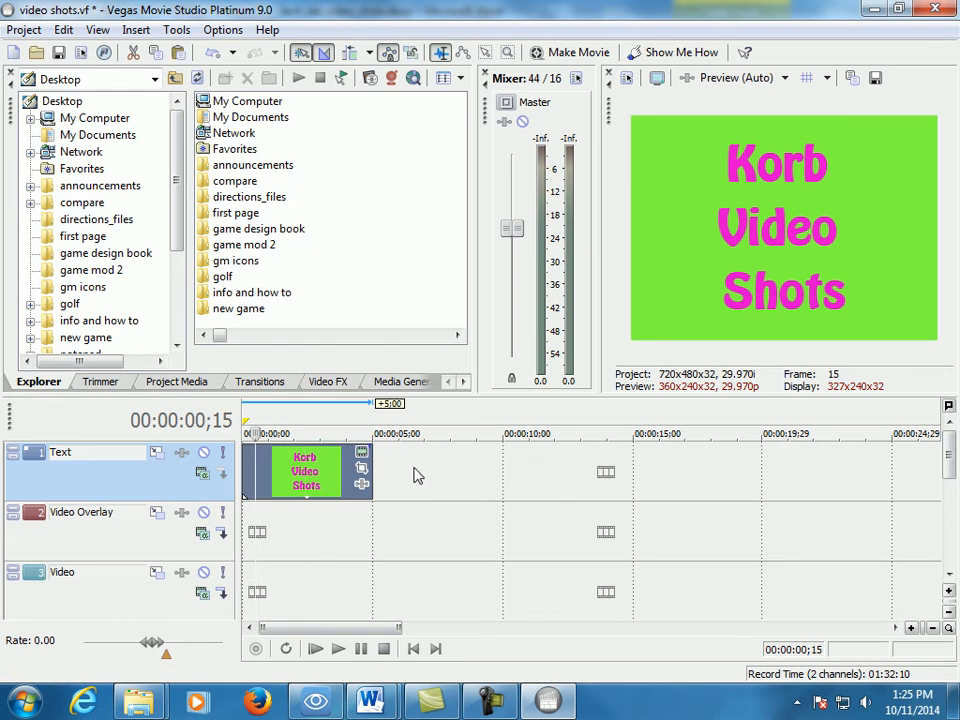
pyautogui.click(414, 473)
pyautogui.hotkey('ctrl', 'v')
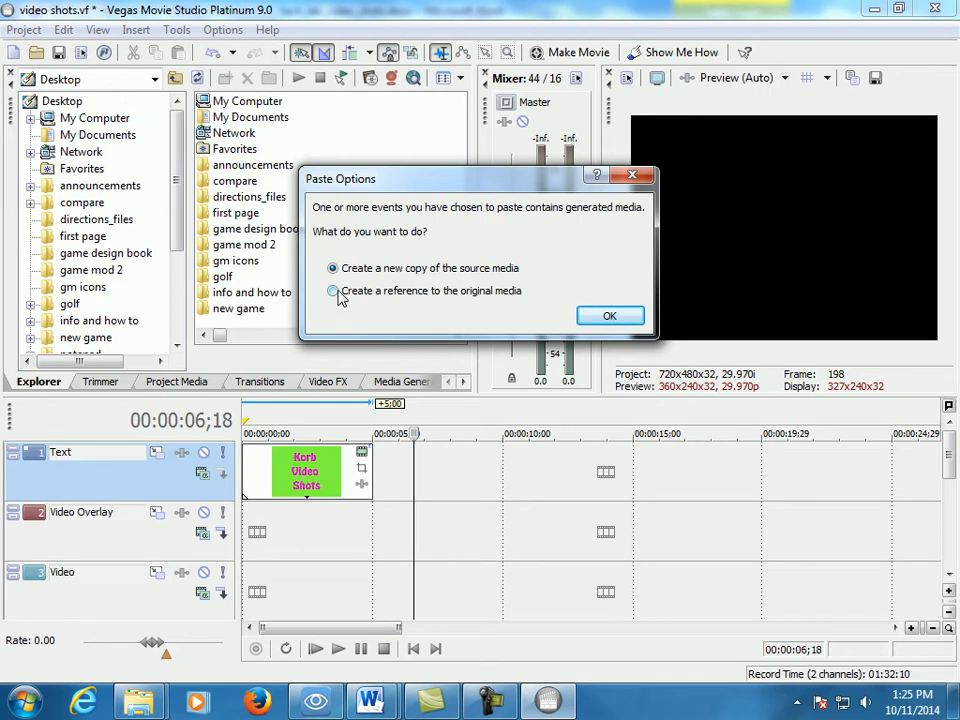
pyautogui.click(604, 316)
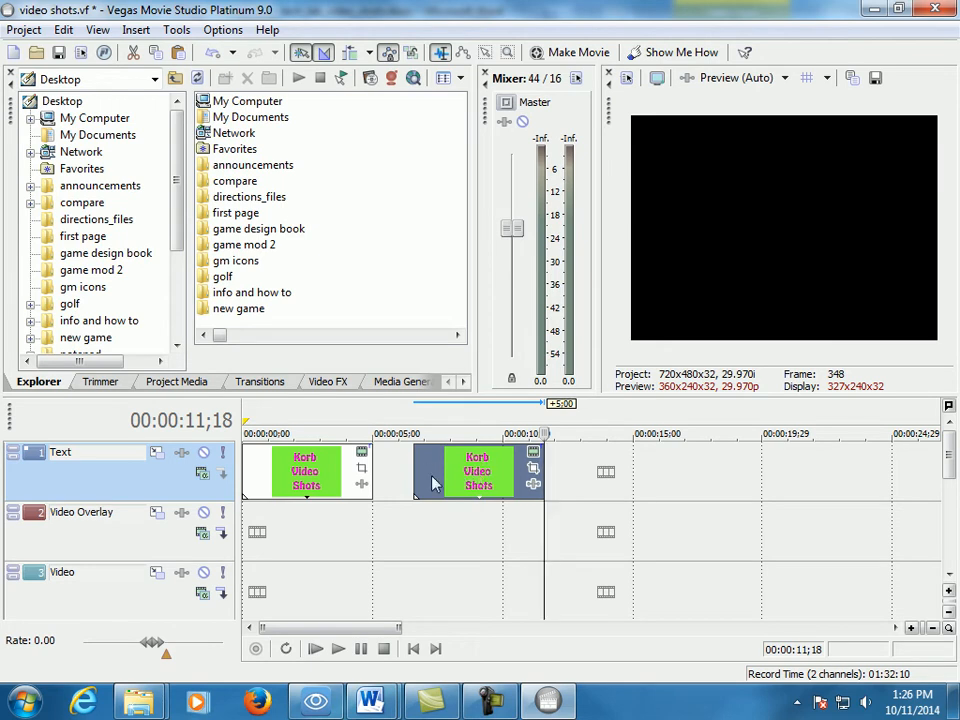
# - Split the pasted title at 00:00:09;02 and move its second half to start at about 11 seconds on the Text track
pyautogui.click(479, 457)
pyautogui.moveTo(478, 433); pyautogui.dragTo(478, 433)
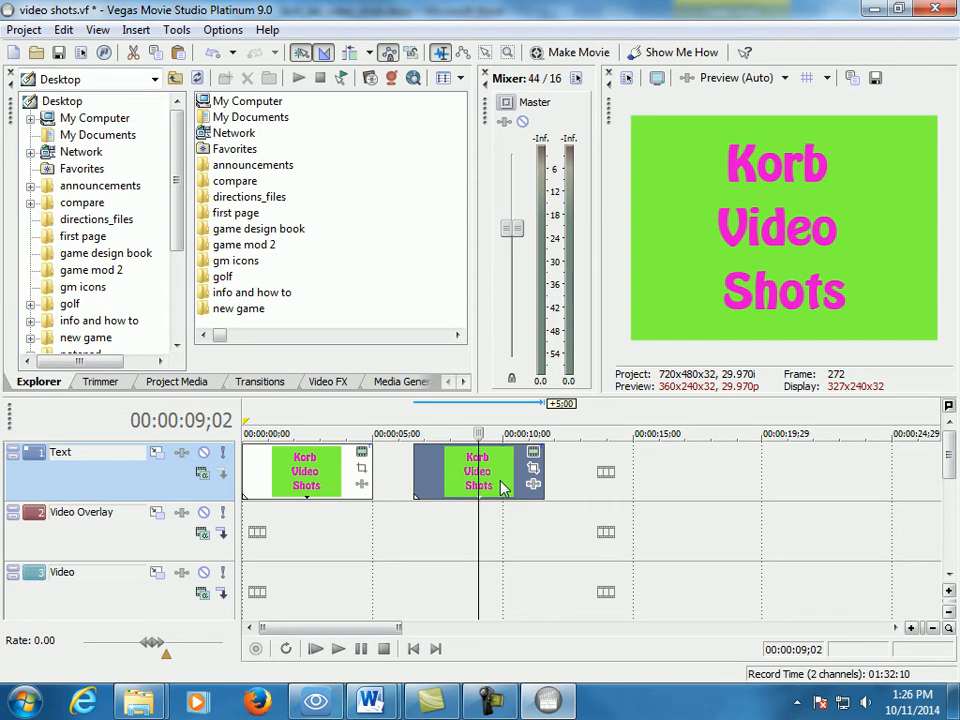
pyautogui.press('s')
pyautogui.click(430, 470)
pyautogui.click(504, 468)
pyautogui.click(492, 464)
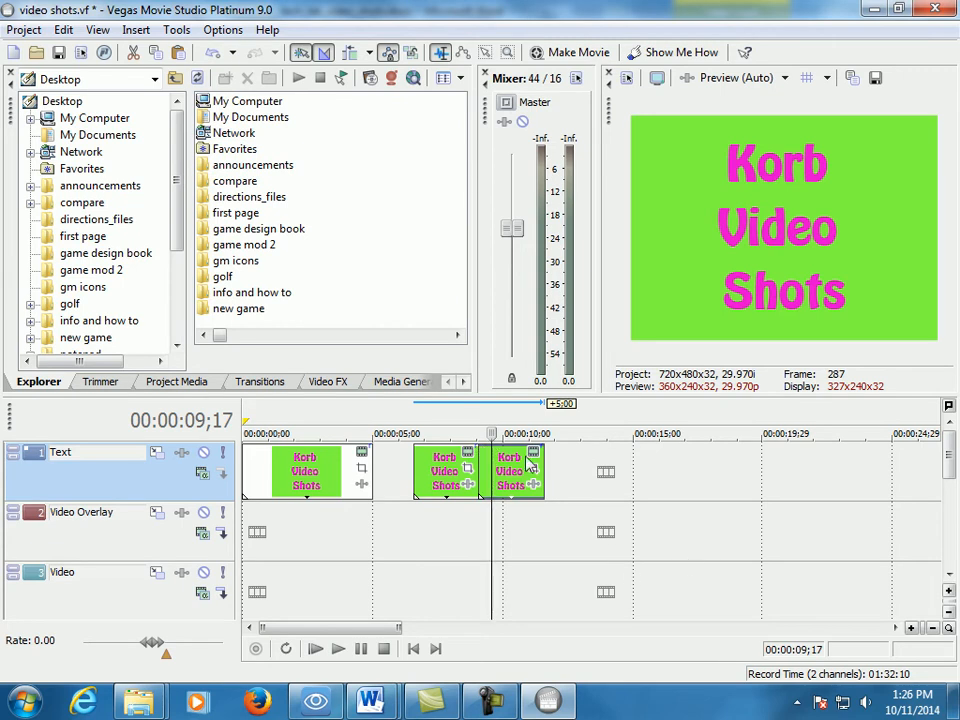
pyautogui.moveTo(508, 464); pyautogui.dragTo(570, 466)
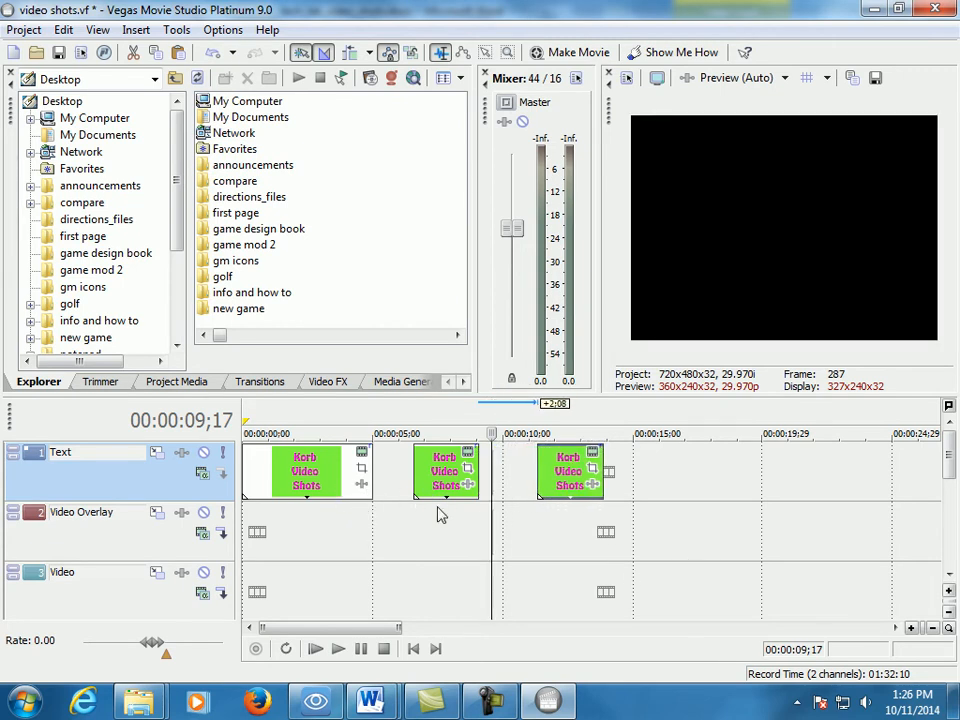
# - Copy the second short title and paste it at 00:00:16;00 as a new copy of the source media
pyautogui.click(648, 468)
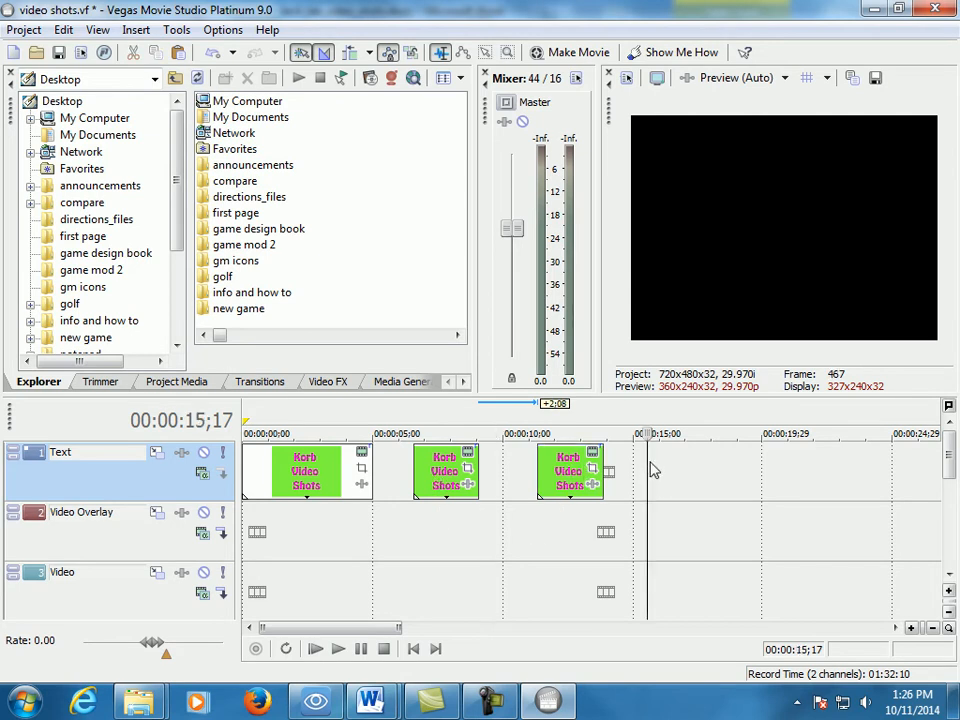
pyautogui.click(564, 470)
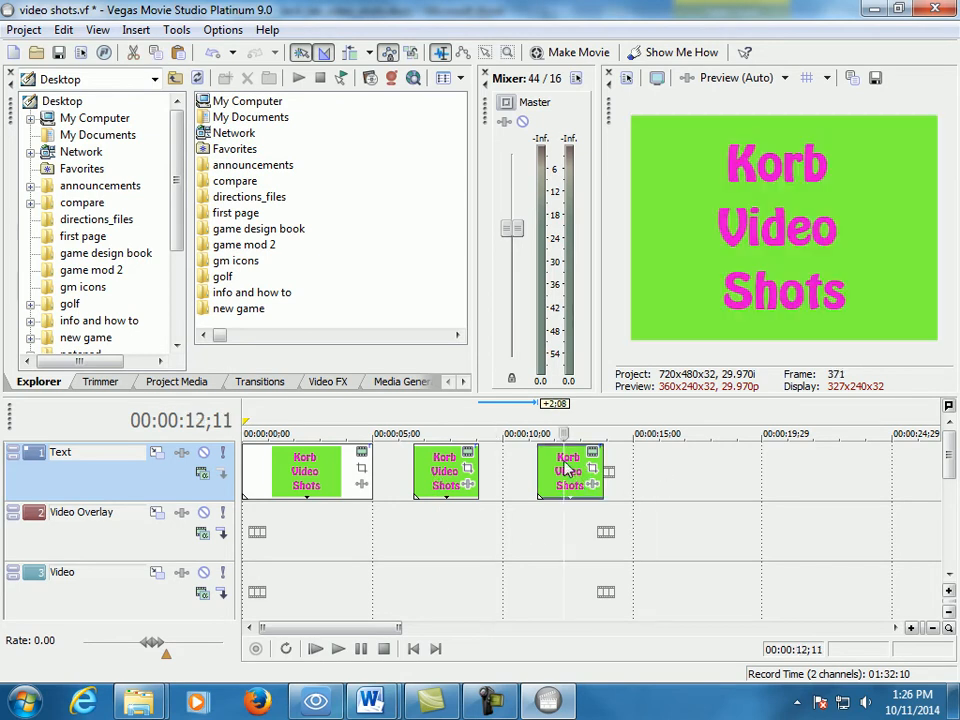
pyautogui.click(658, 476)
pyautogui.hotkey('ctrl', 'v')
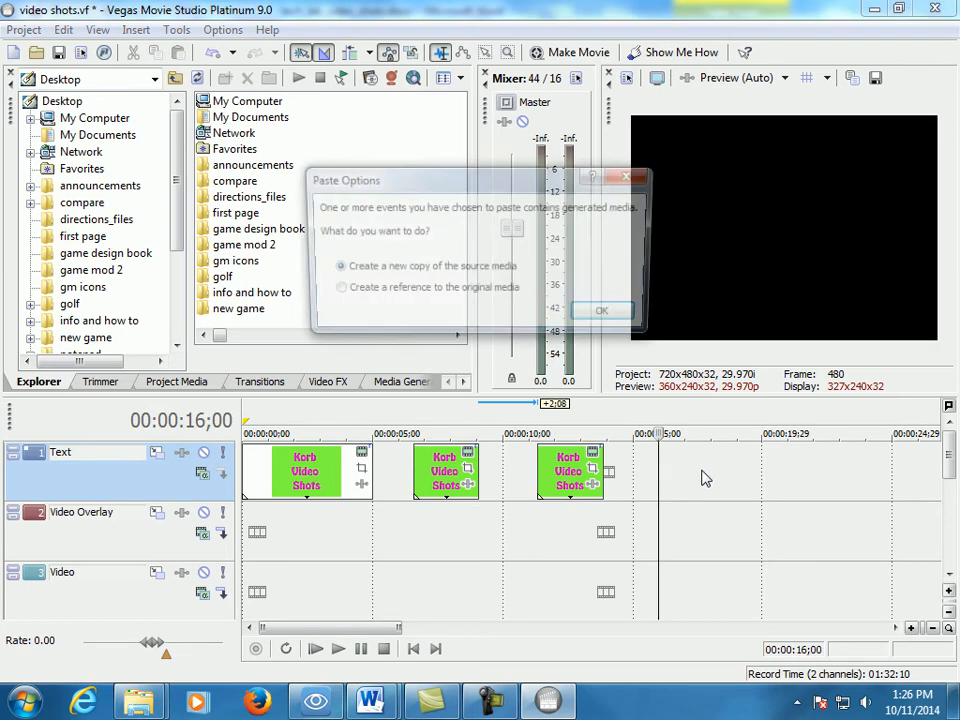
pyautogui.click(609, 316)
# - Paste two more short titles on the Text track at 00:00:20;22 and 00:00:24;19, each as a new copy of the source media
pyautogui.click(785, 440)
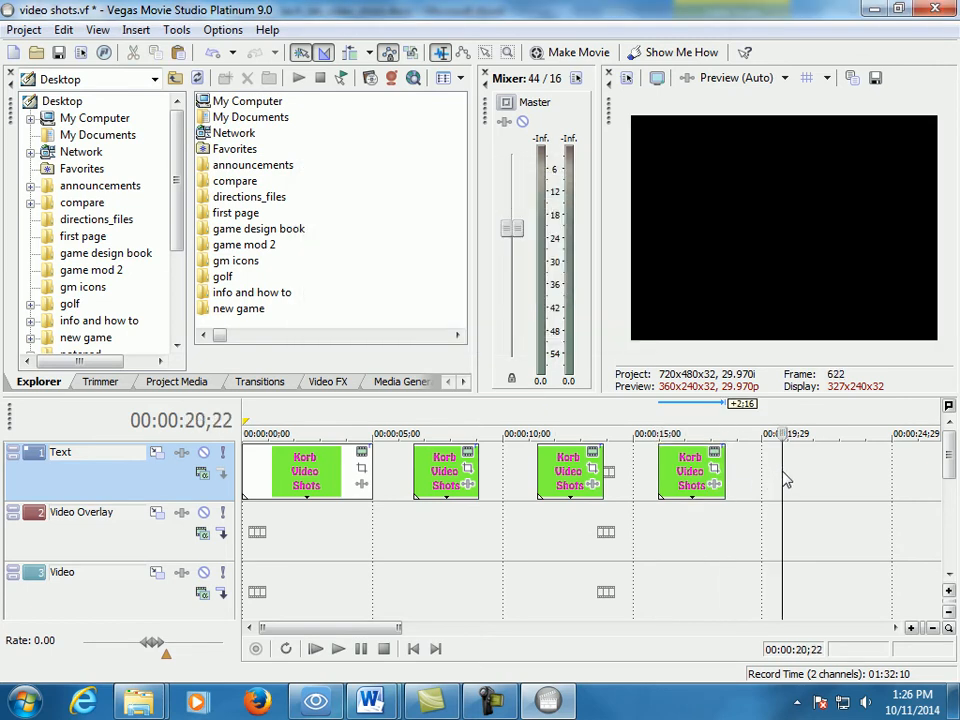
pyautogui.hotkey('ctrl', 'v')
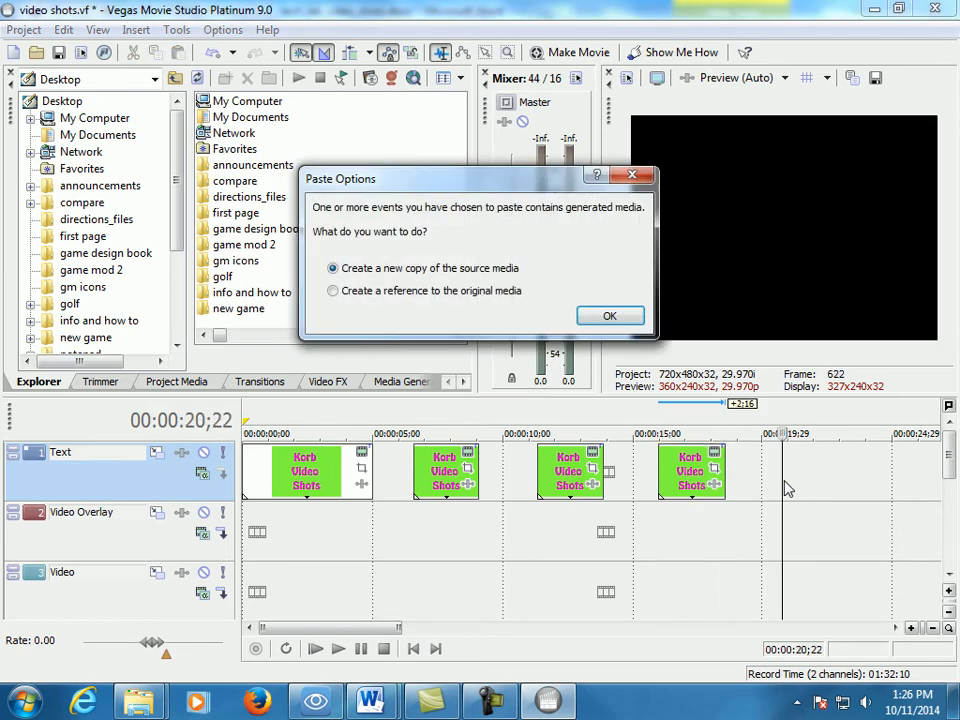
pyautogui.click(609, 318)
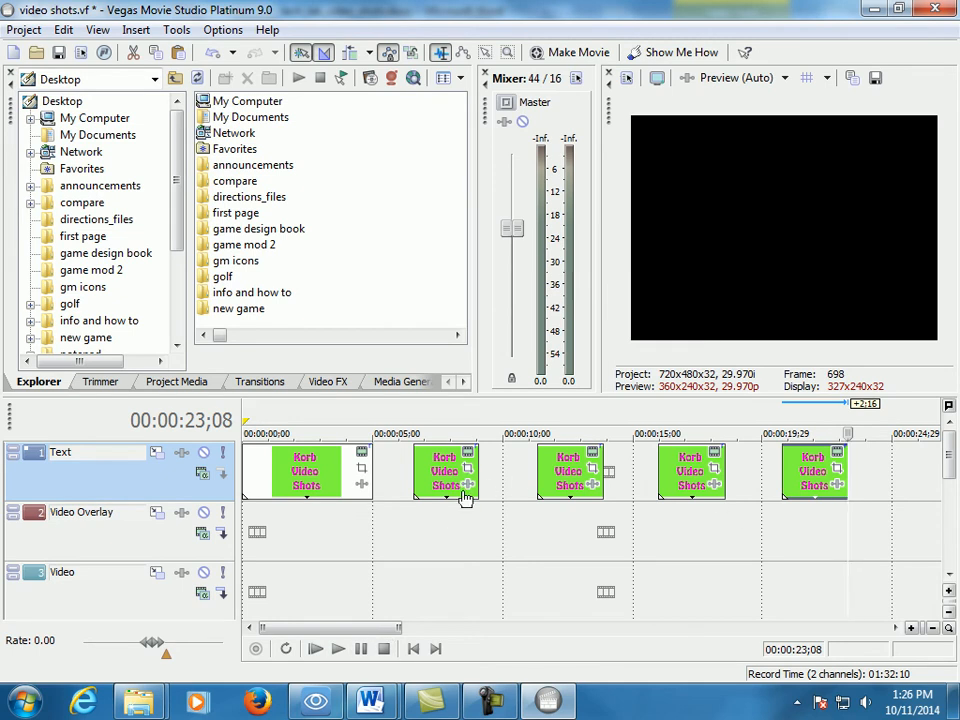
pyautogui.click(885, 474)
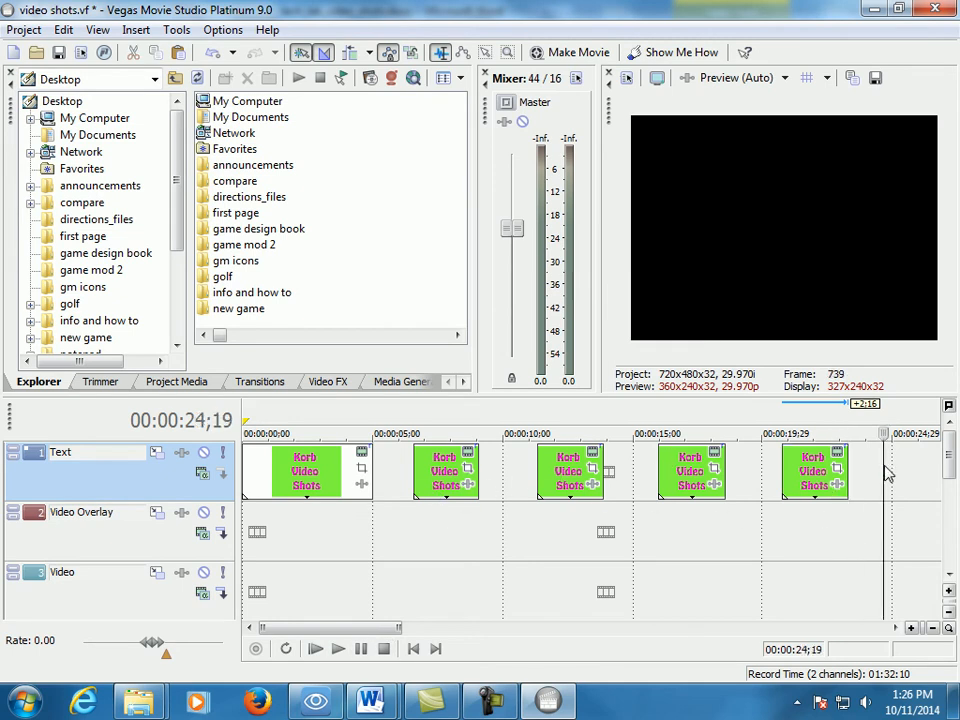
pyautogui.hotkey('ctrl', 'v')
pyautogui.click(607, 314)
# - Paste another short title on the Text track at 00:00:29;23 as a new copy of the source media
pyautogui.moveTo(356, 628)
pyautogui.mouseDown()
pyautogui.moveTo(332, 625)
pyautogui.moveTo(347, 627)
pyautogui.mouseUp()
pyautogui.click(932, 627)
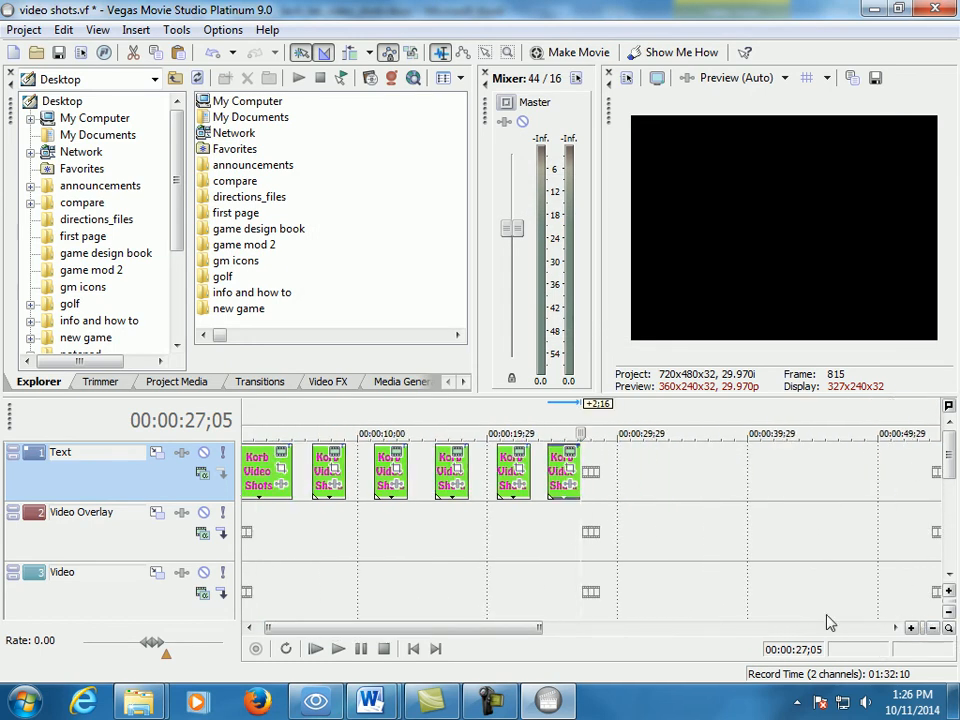
pyautogui.click(314, 478)
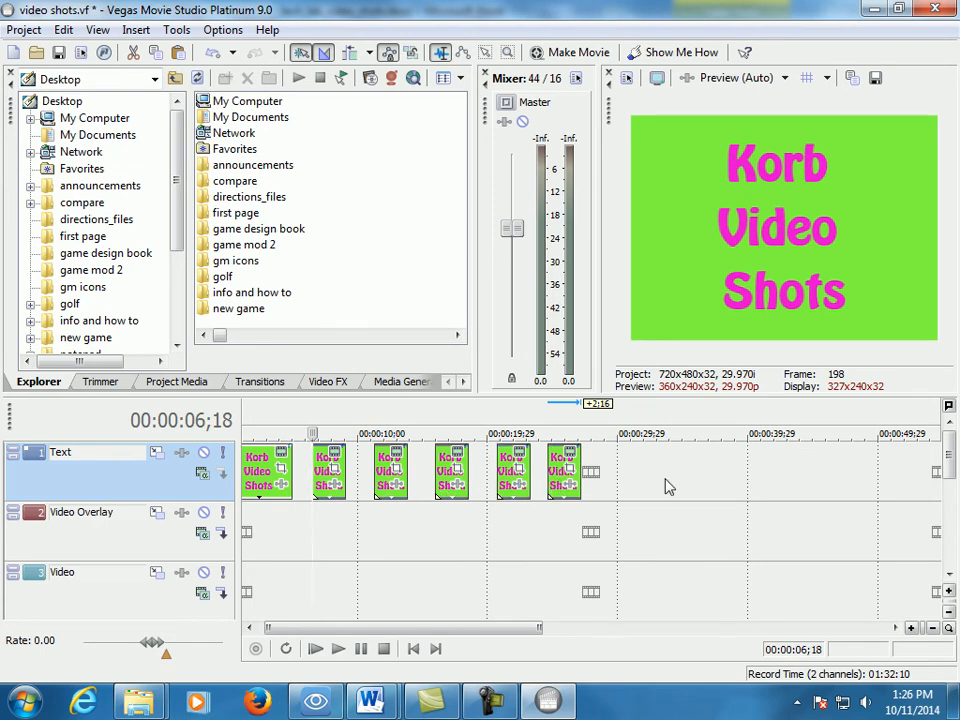
pyautogui.click(636, 469)
pyautogui.click(617, 468)
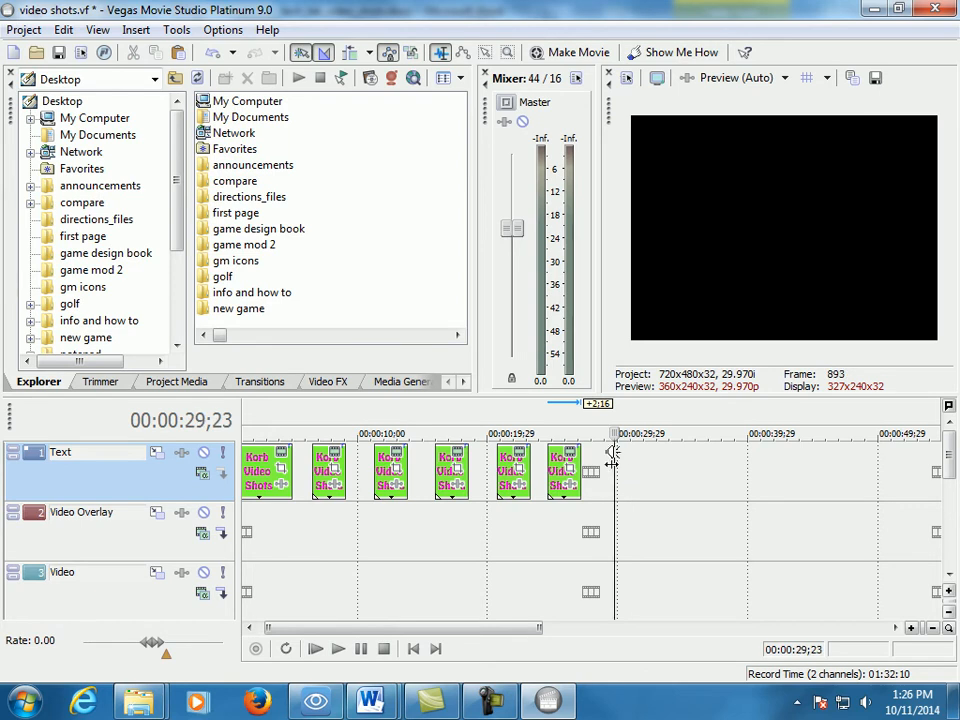
pyautogui.hotkey('ctrl', 'v')
pyautogui.click(600, 318)
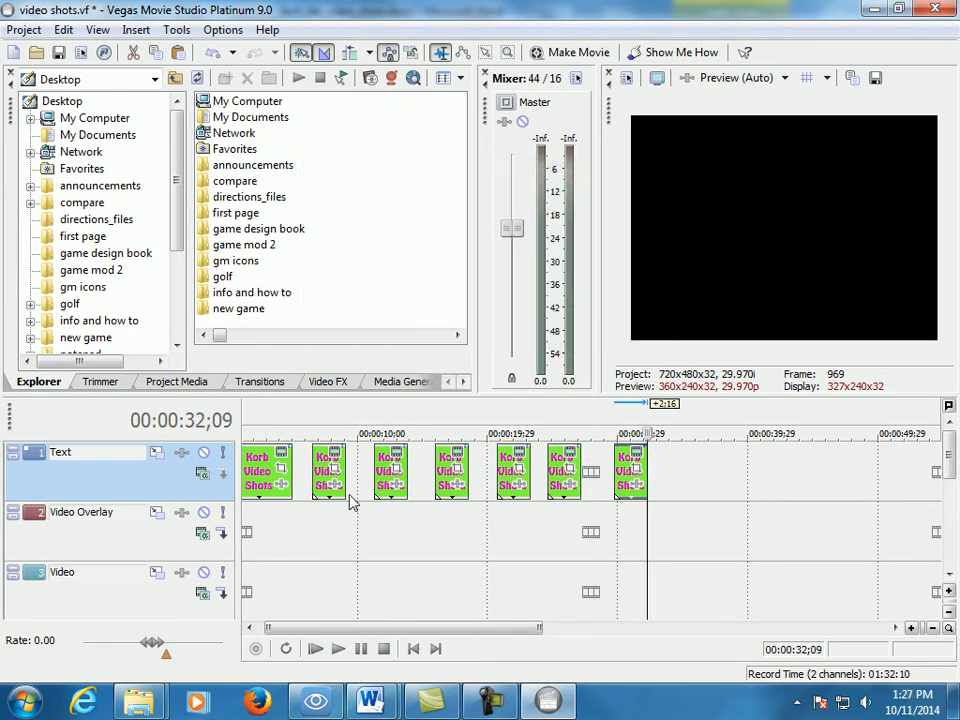
# - Paste two further short titles on the Text track at 00:00:34;05 and 00:00:40;04, each as a new copy of the source media
pyautogui.click(671, 465)
pyautogui.hotkey('ctrl', 'v')
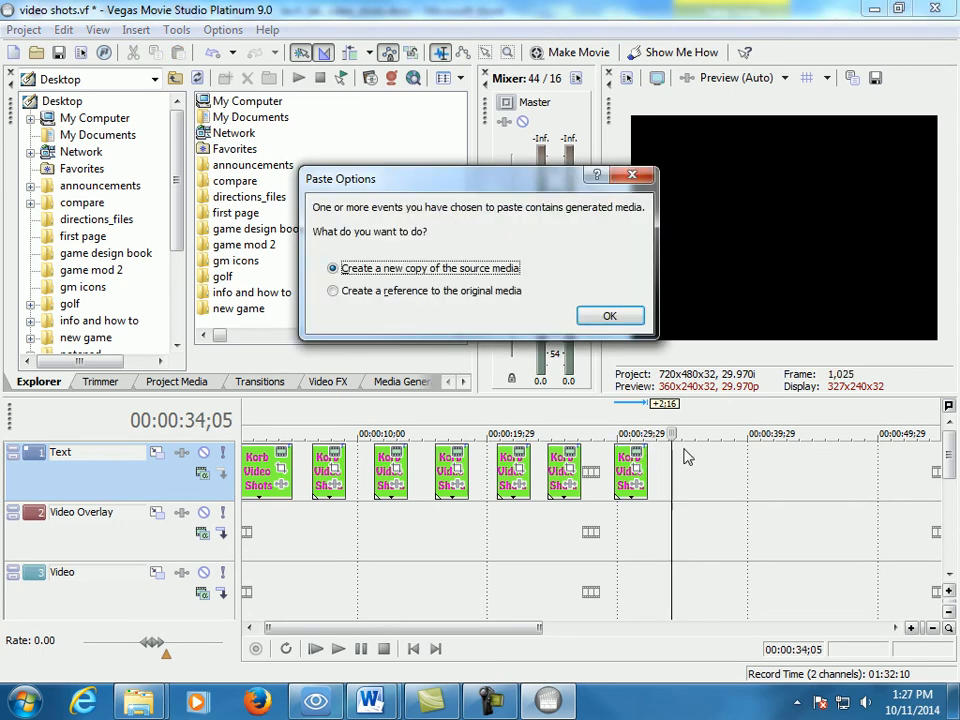
pyautogui.click(580, 322)
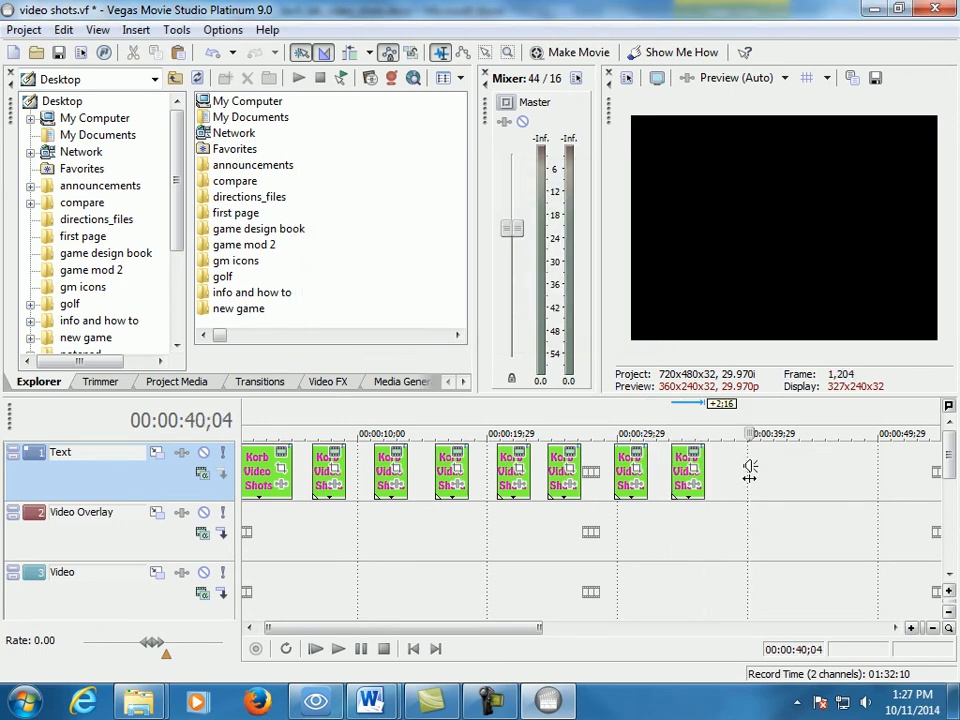
pyautogui.hotkey('ctrl', 'v')
pyautogui.click(612, 322)
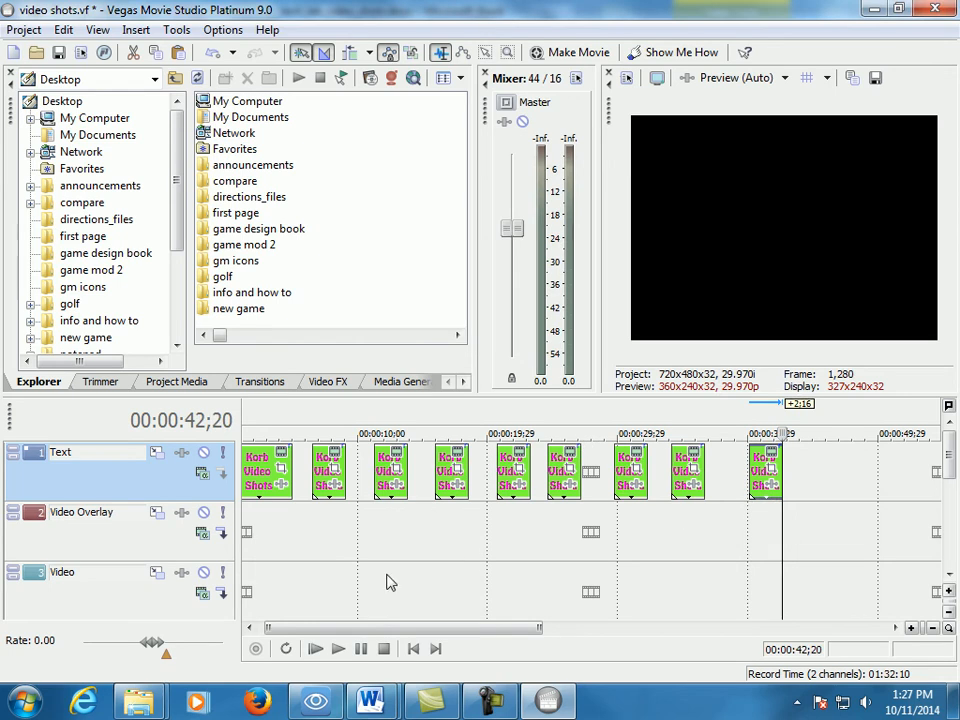
# - Replace the first two lines of the first short title on the Text track with "Close" and "UP"
pyautogui.click(336, 458)
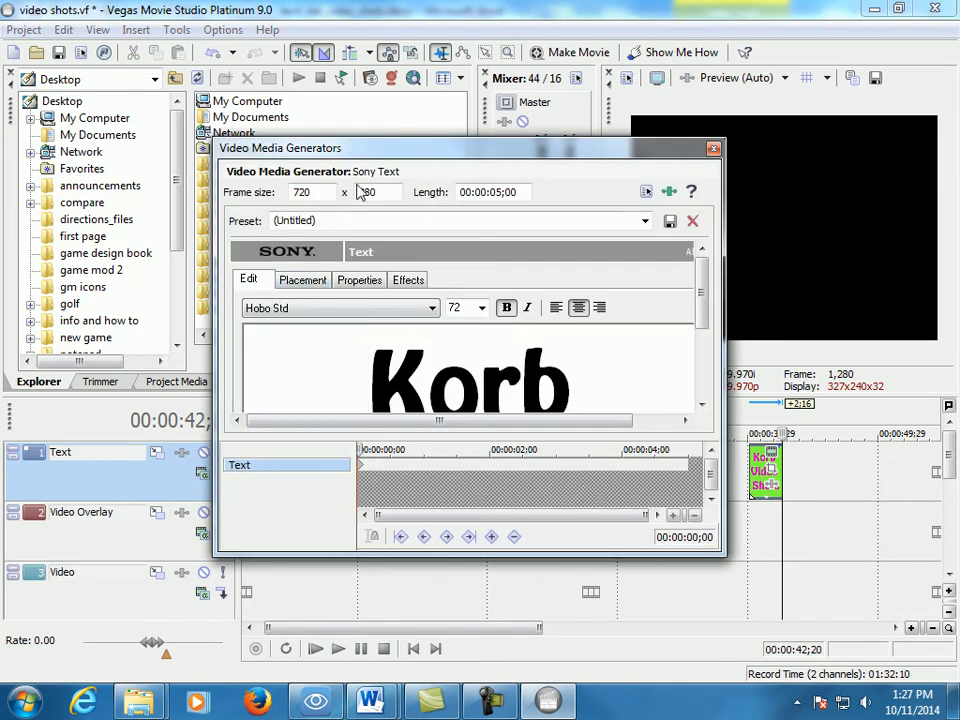
pyautogui.moveTo(704, 293); pyautogui.dragTo(82, 253)
pyautogui.write('Close')
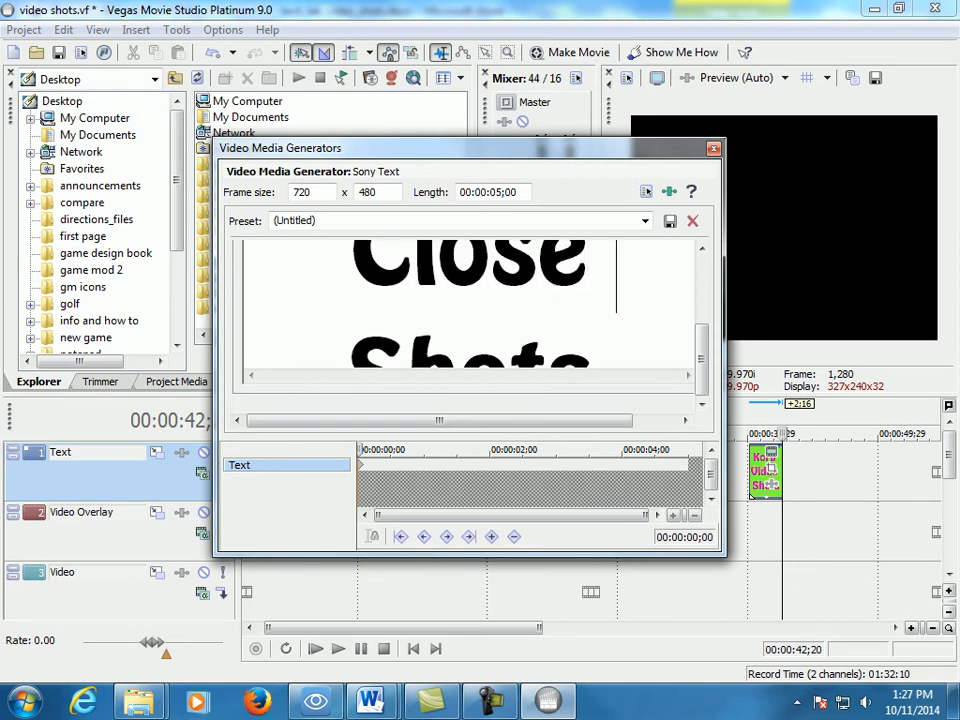
pyautogui.press('Return')
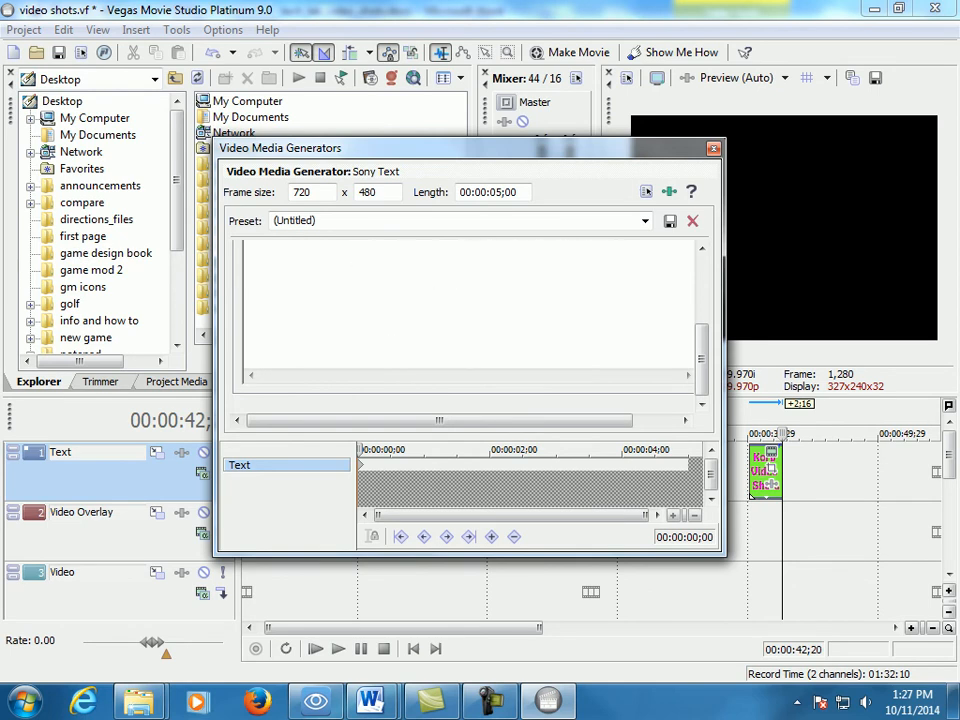
pyautogui.write('Up')
pyautogui.press('BackSpace')
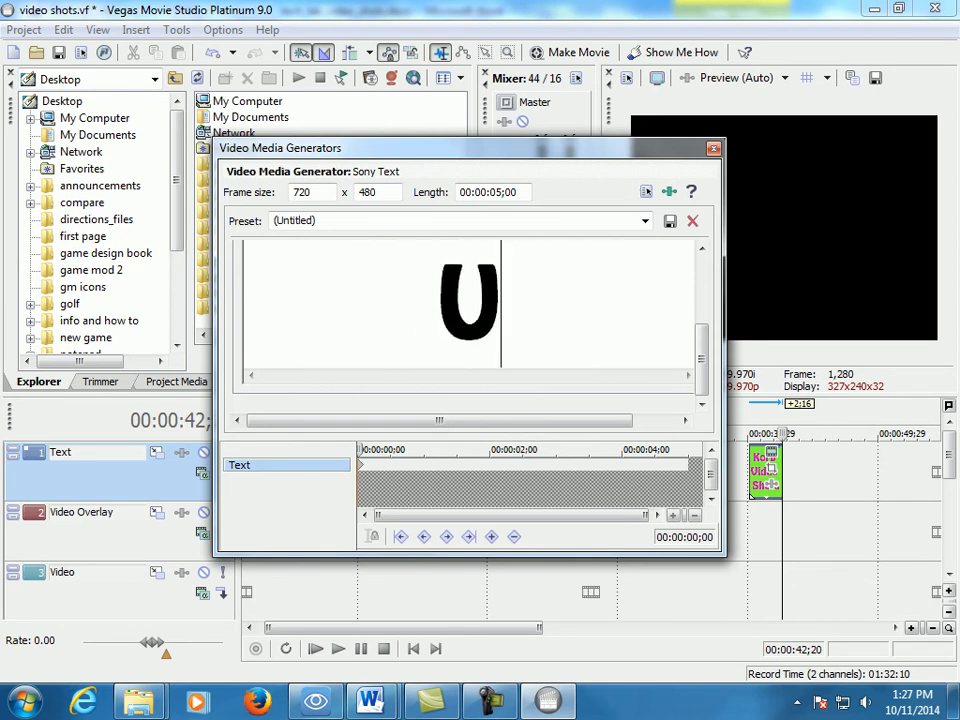
pyautogui.write('P')
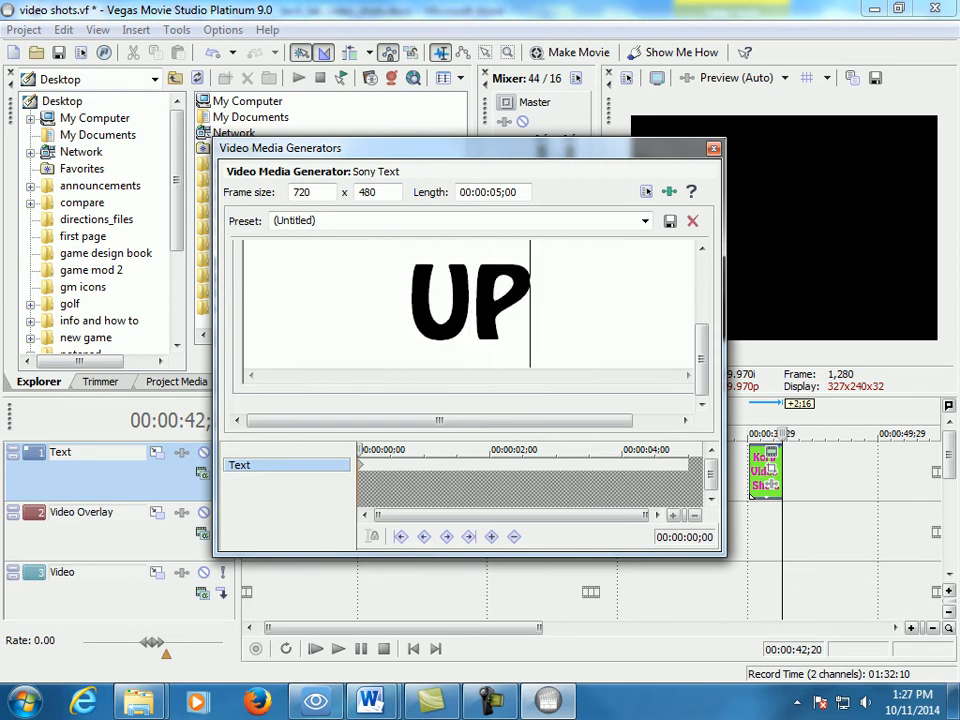
pyautogui.click(713, 150)
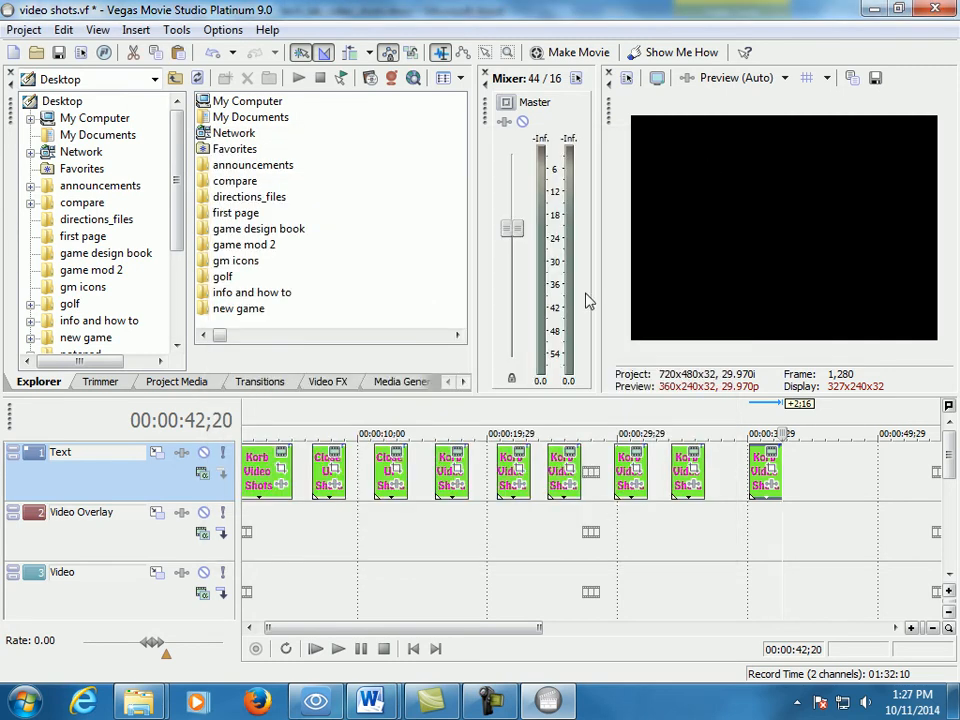
# - Preview the edited short title and delete its last line, "Shots", leaving only "Close UP"
pyautogui.click(314, 433)
pyautogui.moveTo(314, 433); pyautogui.dragTo(340, 433)
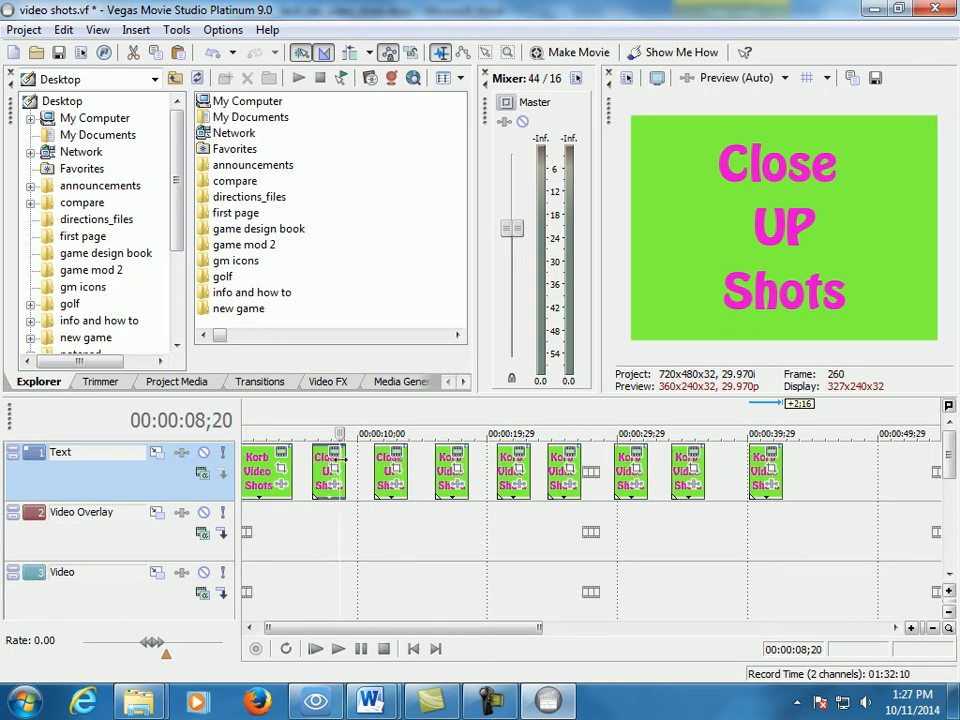
pyautogui.click(336, 462)
pyautogui.moveTo(696, 311); pyautogui.dragTo(580, 348)
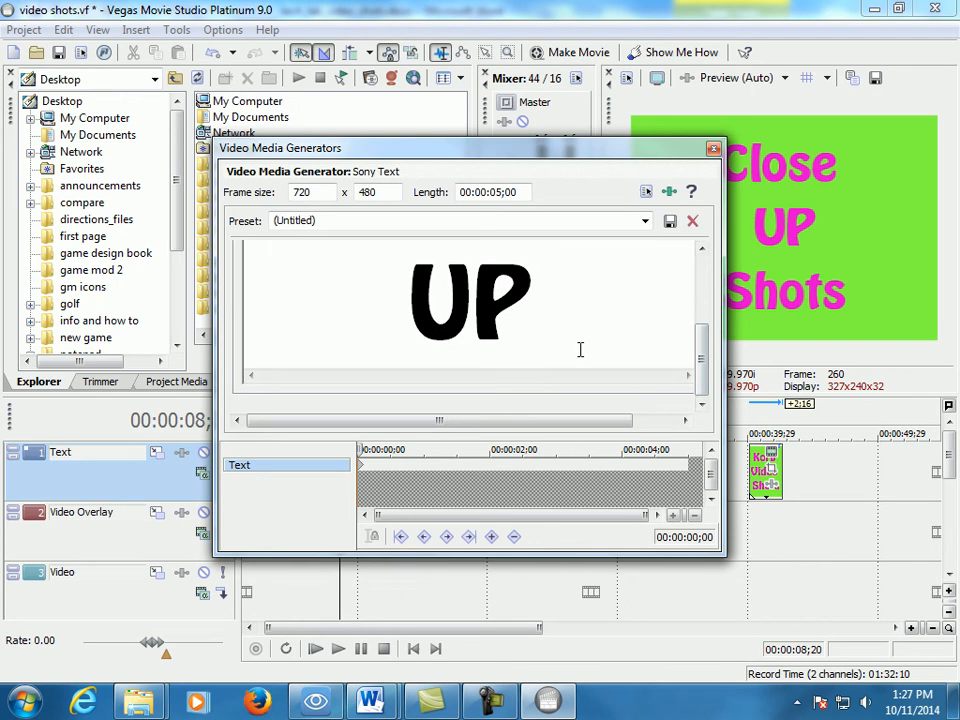
pyautogui.scroll(-2, 580, 348)
pyautogui.press('BackSpace')
pyautogui.press('BackSpace')
pyautogui.press('BackSpace')
pyautogui.press('BackSpace')
pyautogui.press('BackSpace')
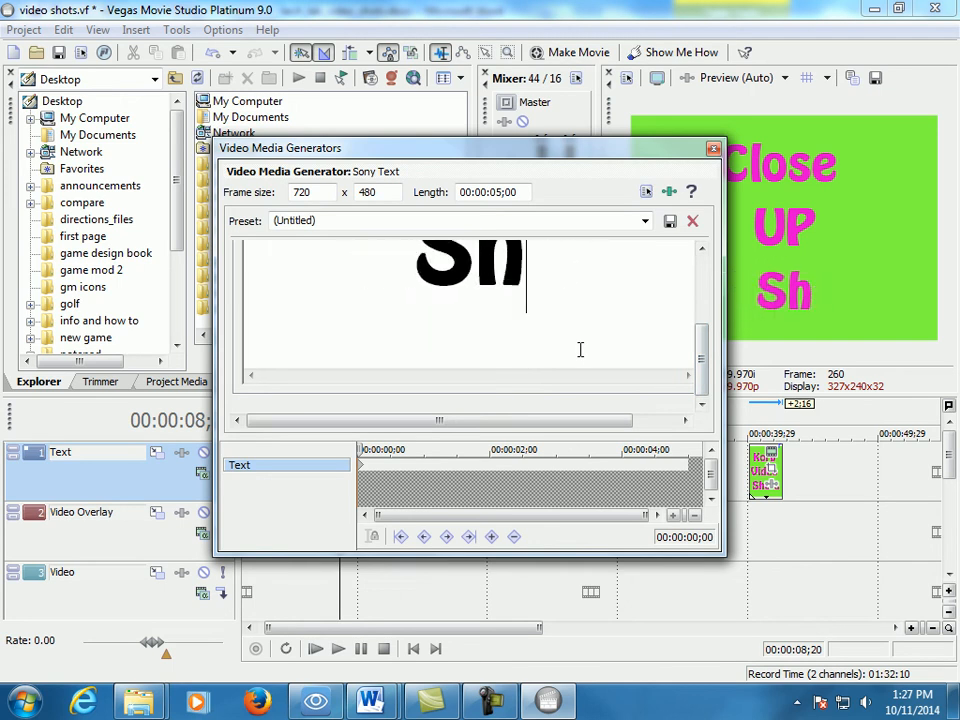
pyautogui.click(714, 150)
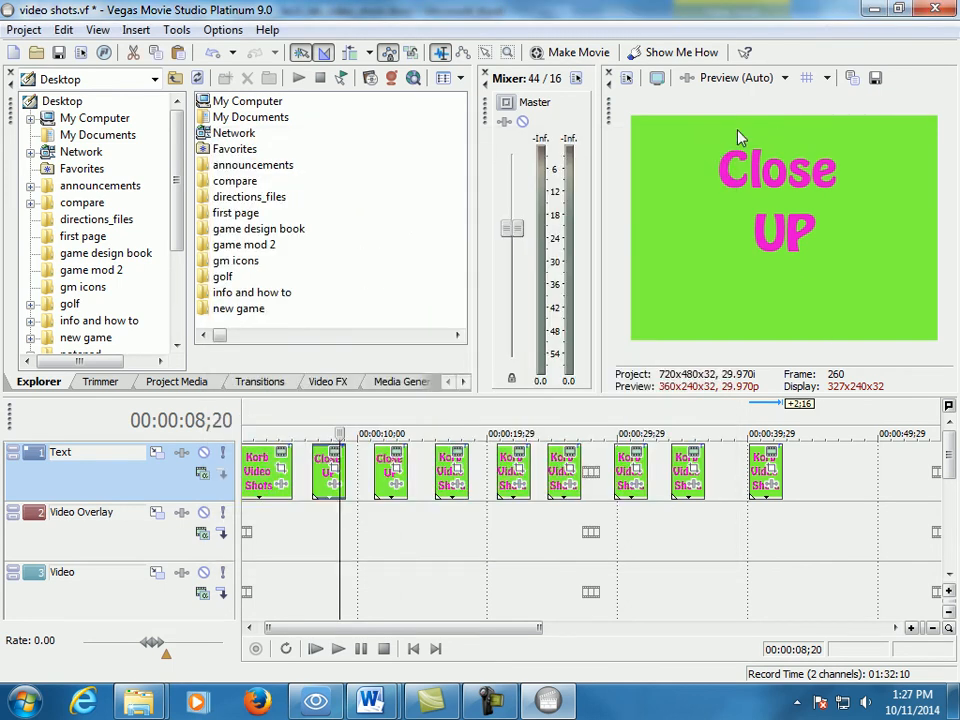
# - Move the second "Close UP" title 1;15 later and place the cursor at 00:00:09;24, after the first one
pyautogui.click(322, 466)
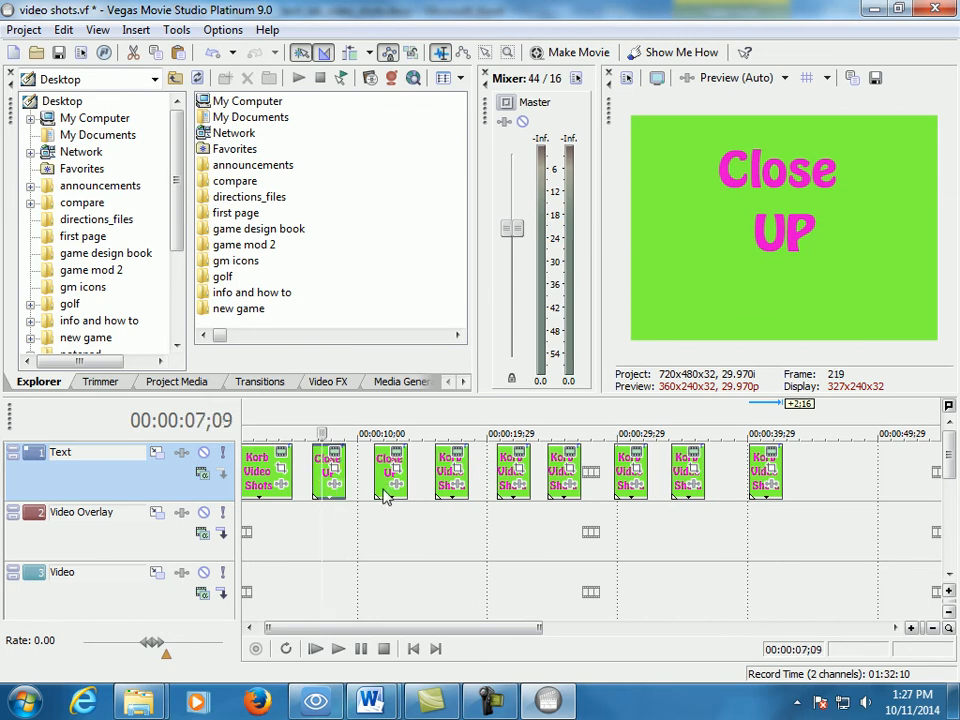
pyautogui.moveTo(386, 497); pyautogui.dragTo(405, 497)
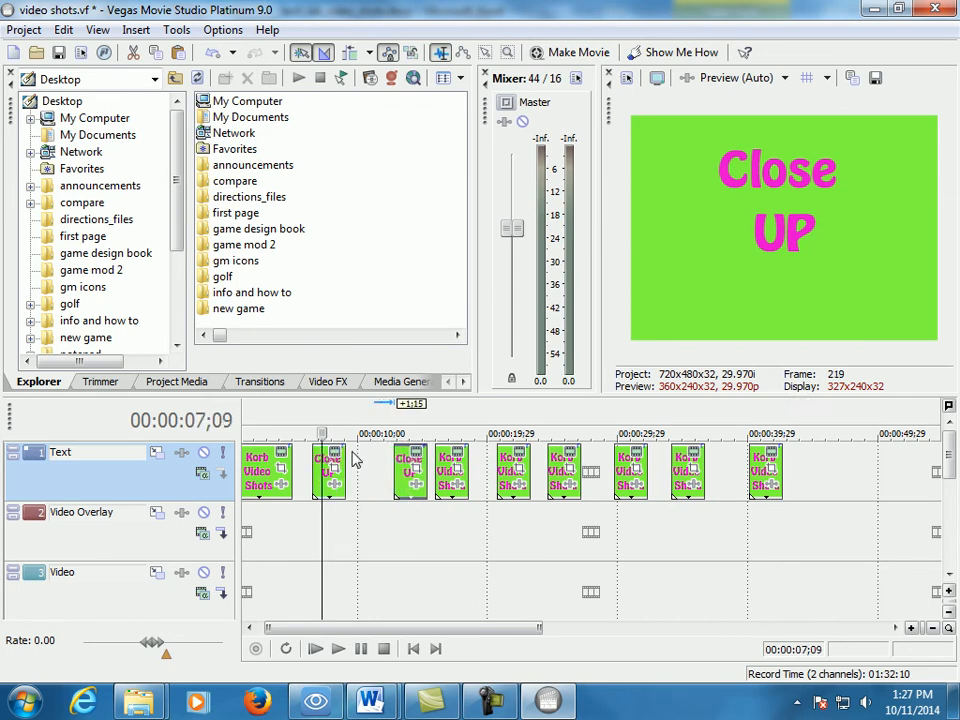
pyautogui.click(353, 455)
pyautogui.moveTo(353, 433)
pyautogui.mouseDown()
pyautogui.moveTo(342, 433)
pyautogui.moveTo(357, 433)
pyautogui.mouseUp()
# - Reduce the editing window, switch to Windows Explorer beside it and show the contents of DRIVE 2 (G:)
pyautogui.moveTo(650, 22); pyautogui.dragTo(600, 35)
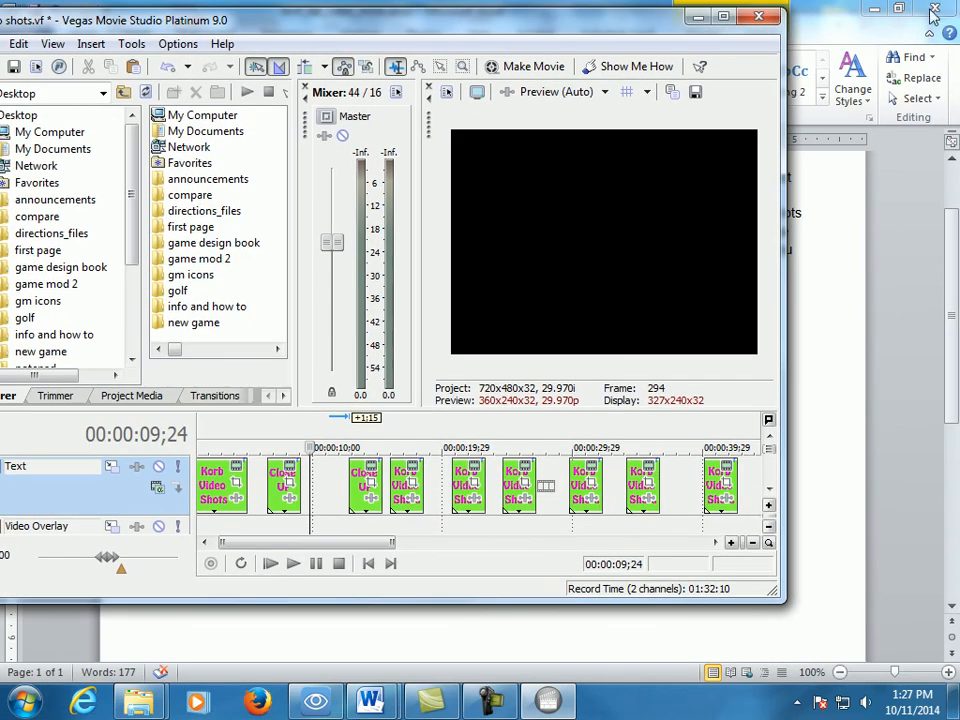
pyautogui.click(138, 701)
pyautogui.moveTo(540, 18); pyautogui.dragTo(568, 18)
pyautogui.click(583, 403)
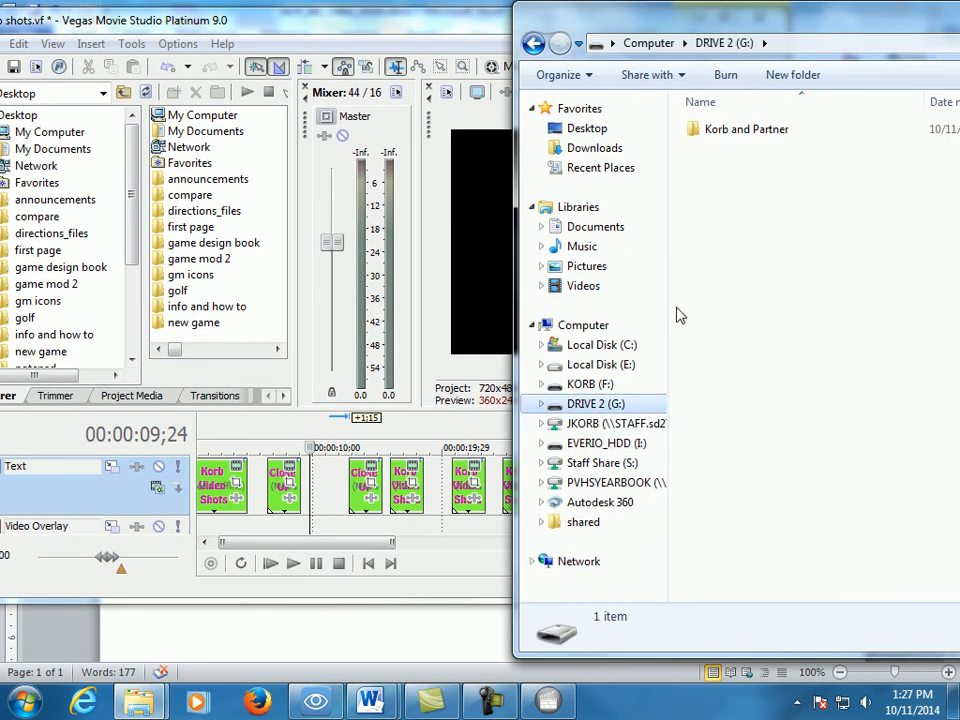
# - Open the partner folder on the drive and play MOV026.MOD to review the shot
pyautogui.doubleClick(752, 137)
pyautogui.click(738, 150)
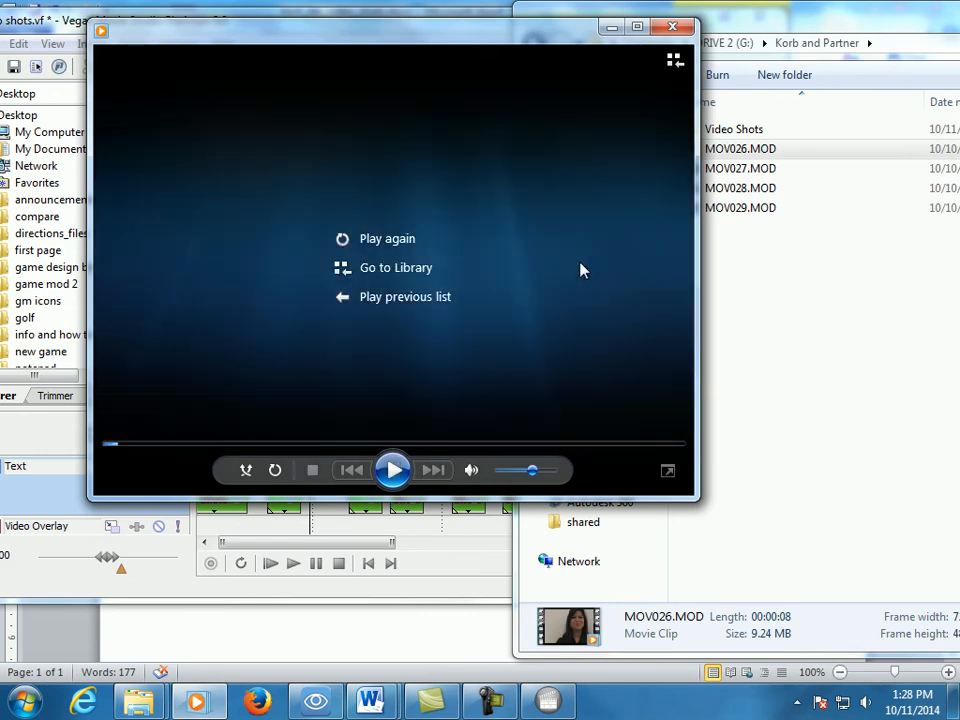
pyautogui.click(676, 27)
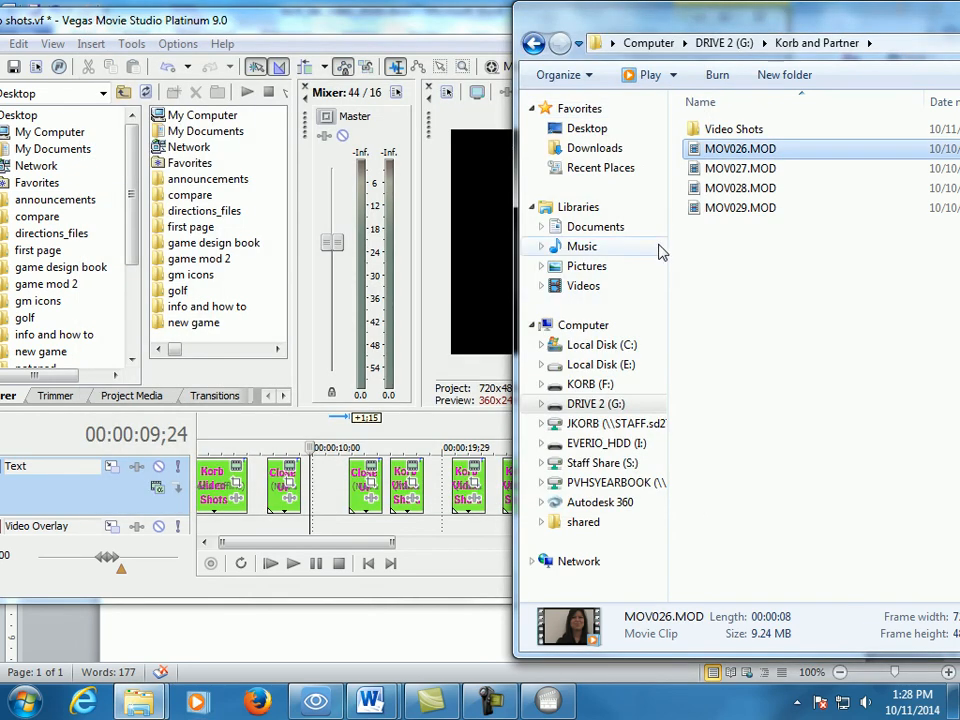
pyautogui.moveTo(711, 155)
pyautogui.mouseDown()
pyautogui.moveTo(536, 283)
pyautogui.moveTo(368, 470)
pyautogui.moveTo(323, 478)
pyautogui.moveTo(729, 158)
pyautogui.moveTo(712, 165)
pyautogui.mouseUp()
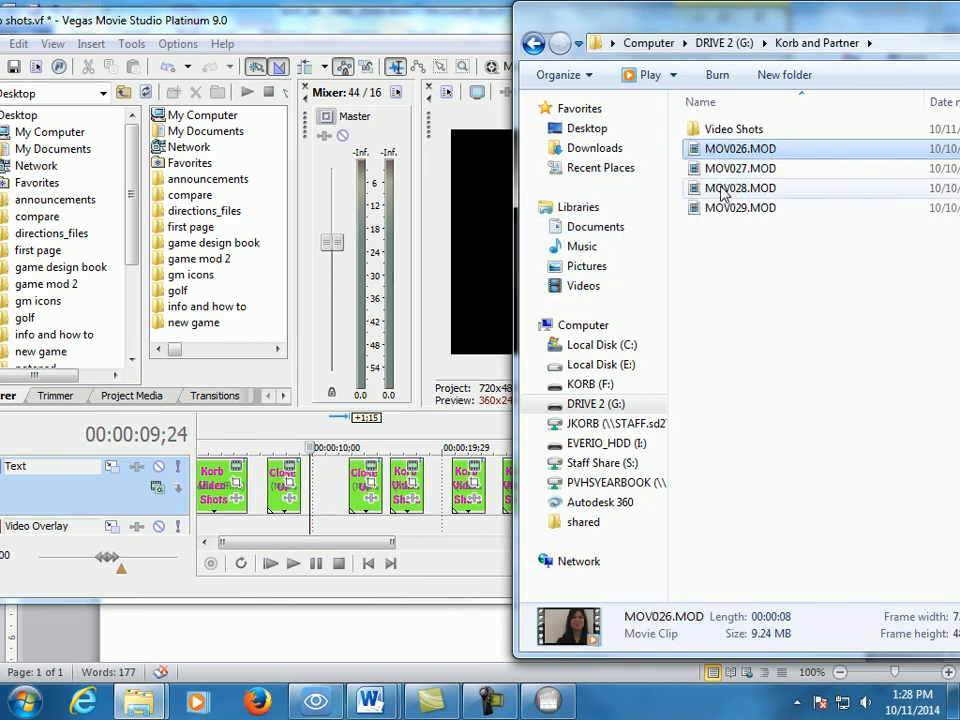
# - Uncover the timeline and move the second "Close UP" title and the title after it beyond the last title
pyautogui.moveTo(731, 24); pyautogui.dragTo(959, 24)
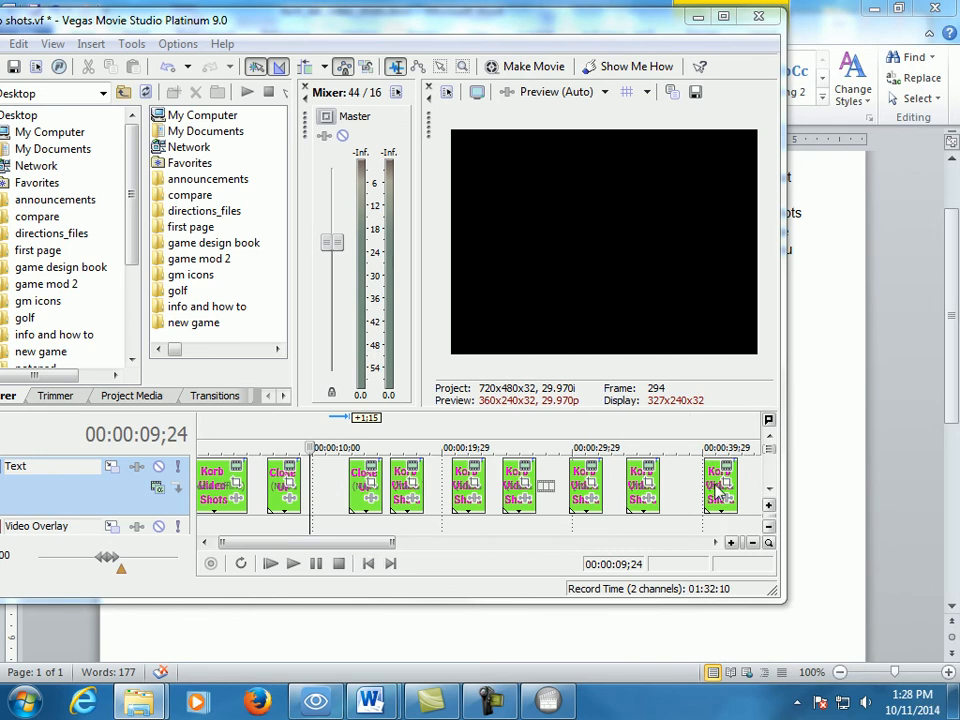
pyautogui.moveTo(358, 478)
pyautogui.mouseDown()
pyautogui.moveTo(761, 476)
pyautogui.moveTo(607, 480)
pyautogui.mouseUp()
pyautogui.moveTo(394, 542); pyautogui.dragTo(340, 543)
pyautogui.moveTo(413, 473); pyautogui.dragTo(705, 478)
pyautogui.moveTo(367, 547); pyautogui.dragTo(321, 552)
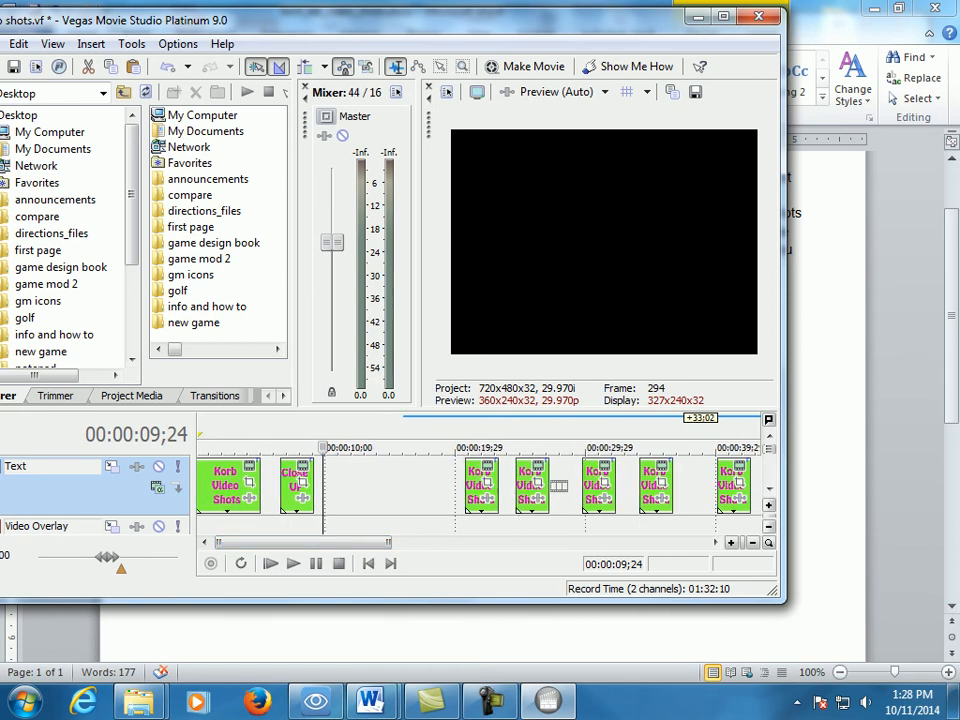
# - Add MOV026.MOD to the Text track after the "Close UP" title, and close the gaps so both directly follow the opening title
pyautogui.moveTo(687, 291); pyautogui.dragTo(350, 486)
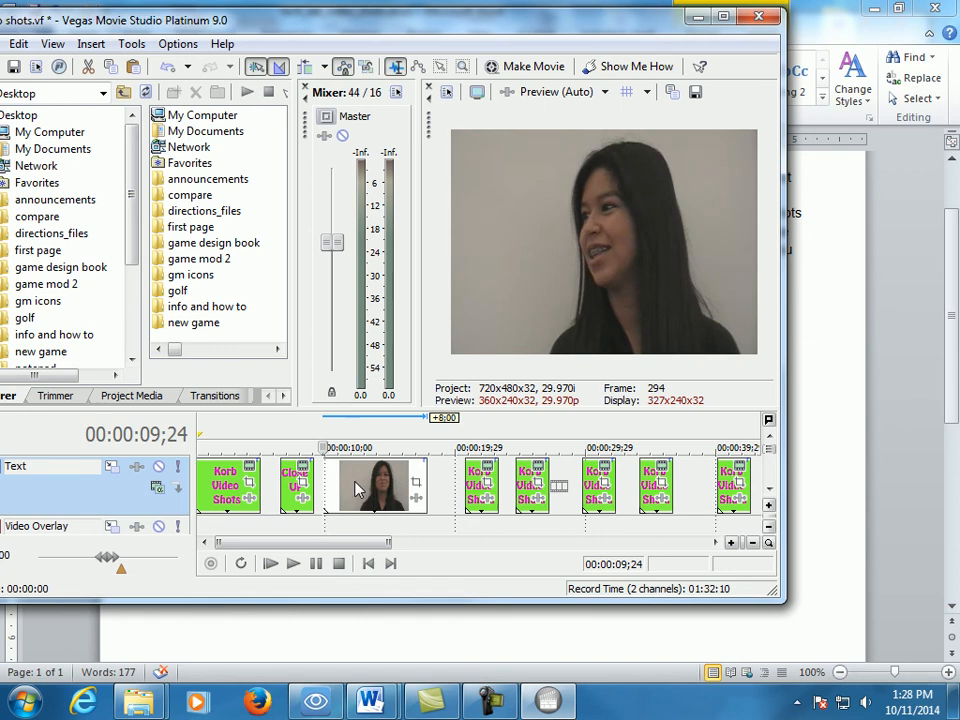
pyautogui.moveTo(283, 497)
pyautogui.mouseDown()
pyautogui.moveTo(268, 497)
pyautogui.moveTo(281, 497)
pyautogui.mouseUp()
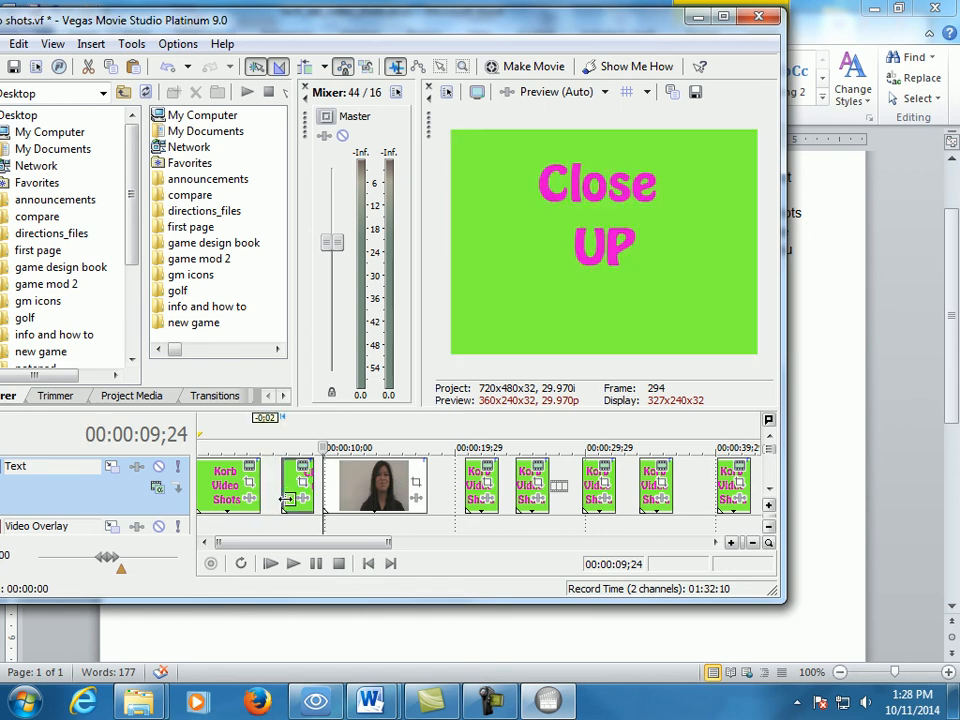
pyautogui.click(723, 16)
pyautogui.moveTo(337, 500); pyautogui.dragTo(321, 499)
pyautogui.moveTo(408, 480); pyautogui.dragTo(376, 488)
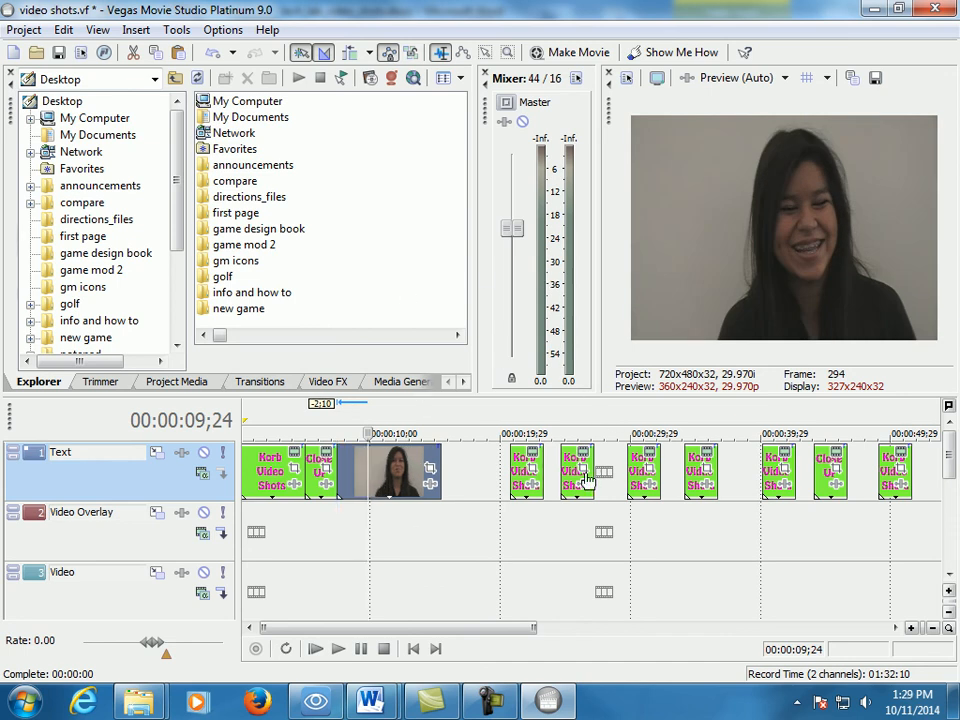
# - Play the close-up clip to find the cut point, split it at 00:00:12;08 and delete the part after the split
pyautogui.click(366, 433)
pyautogui.moveTo(366, 433); pyautogui.dragTo(338, 433)
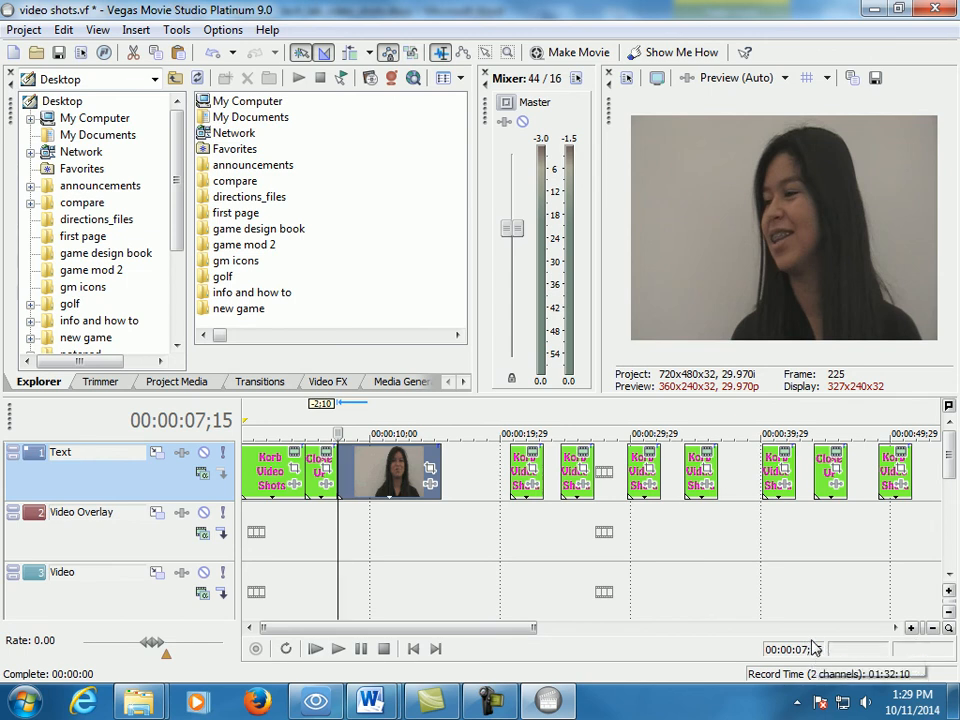
pyautogui.press('space')
pyautogui.click(357, 433)
pyautogui.moveTo(357, 433); pyautogui.dragTo(389, 433)
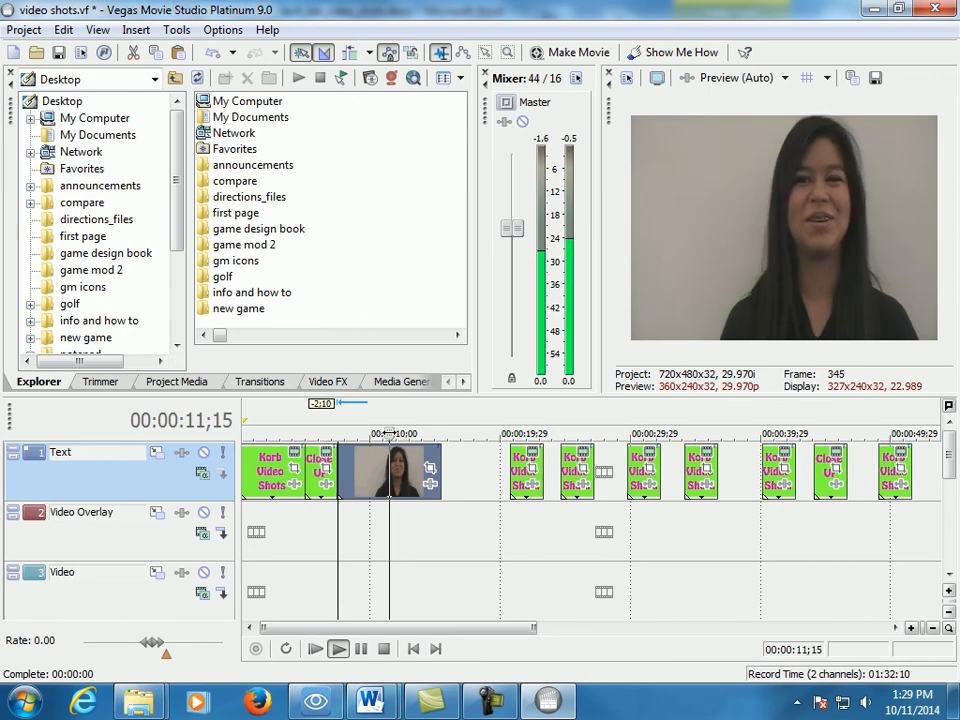
pyautogui.press('Return')
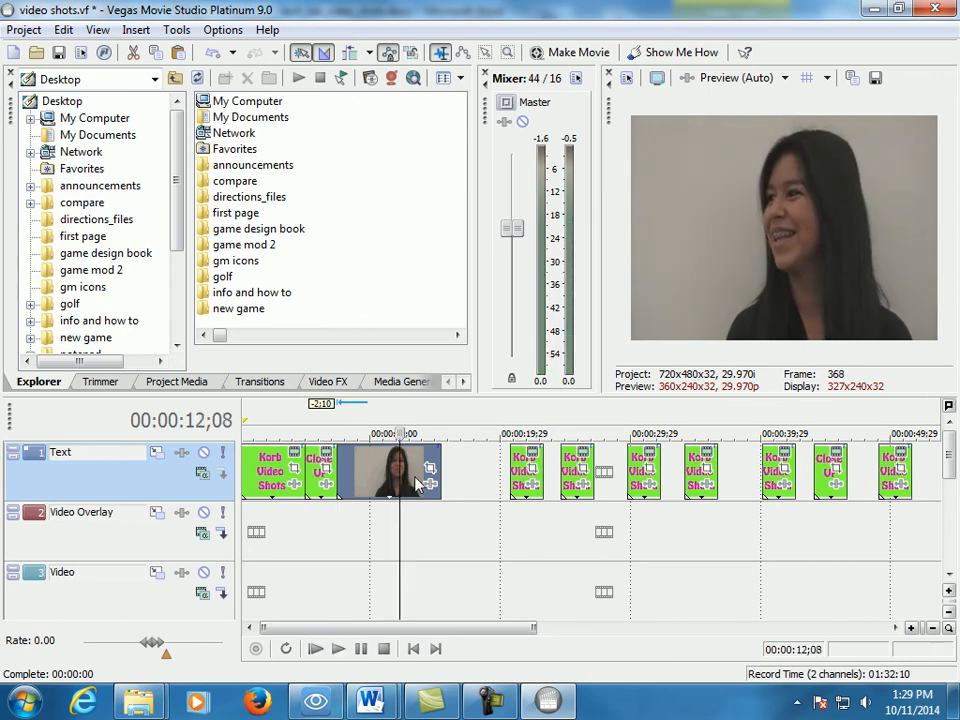
pyautogui.press('s')
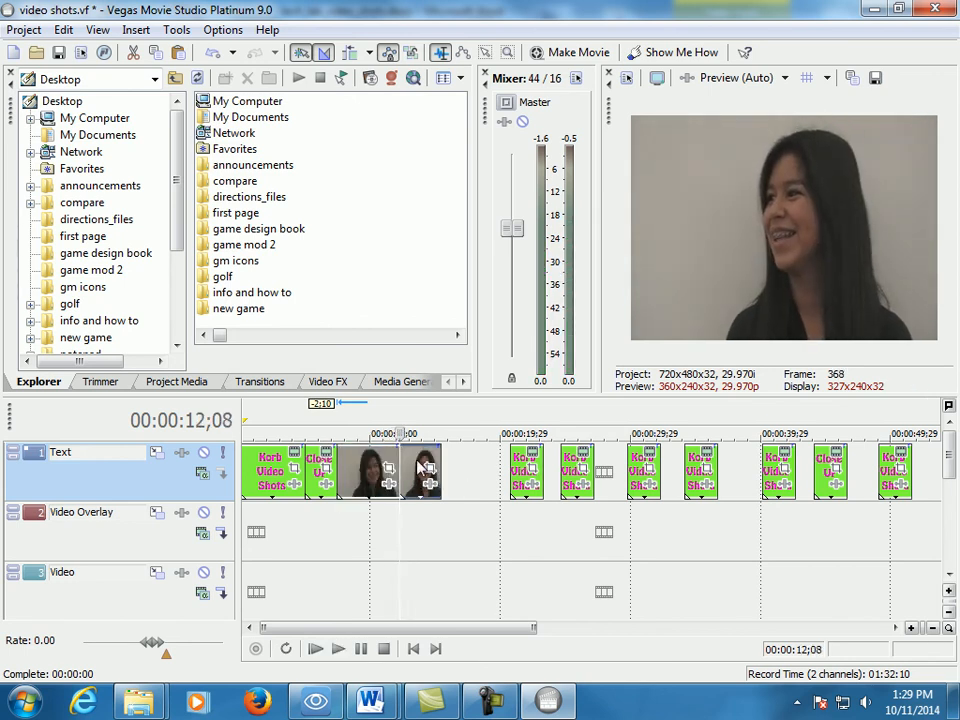
pyautogui.click(414, 456)
pyautogui.press('Delete')
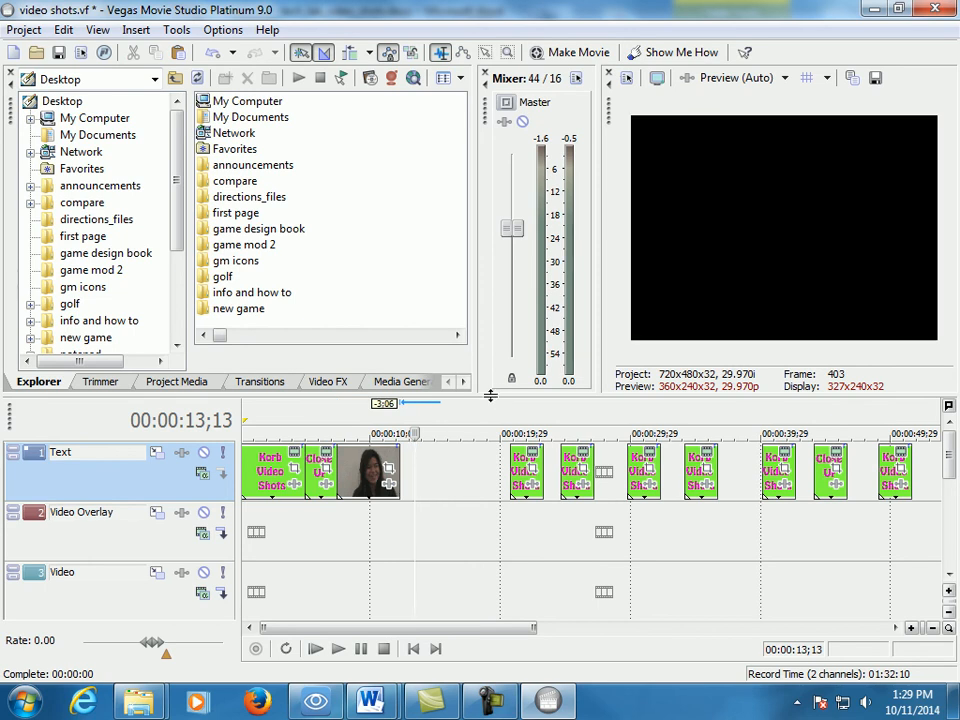
# - Move the next short title directly after the trimmed clip and check its text in the media generator
pyautogui.moveTo(525, 460); pyautogui.dragTo(415, 476)
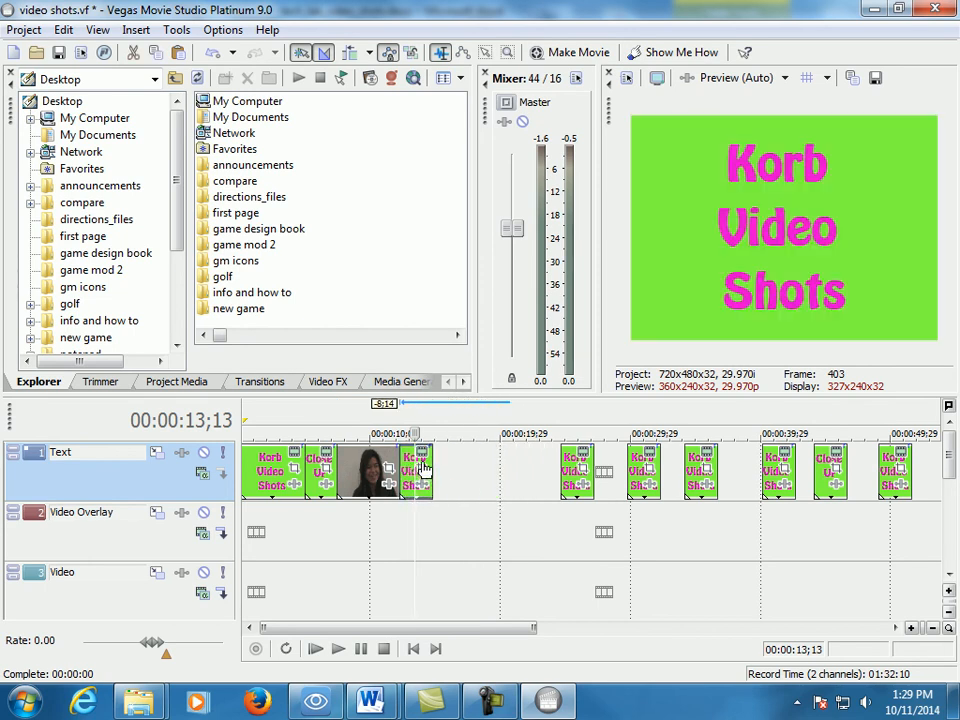
pyautogui.click(421, 454)
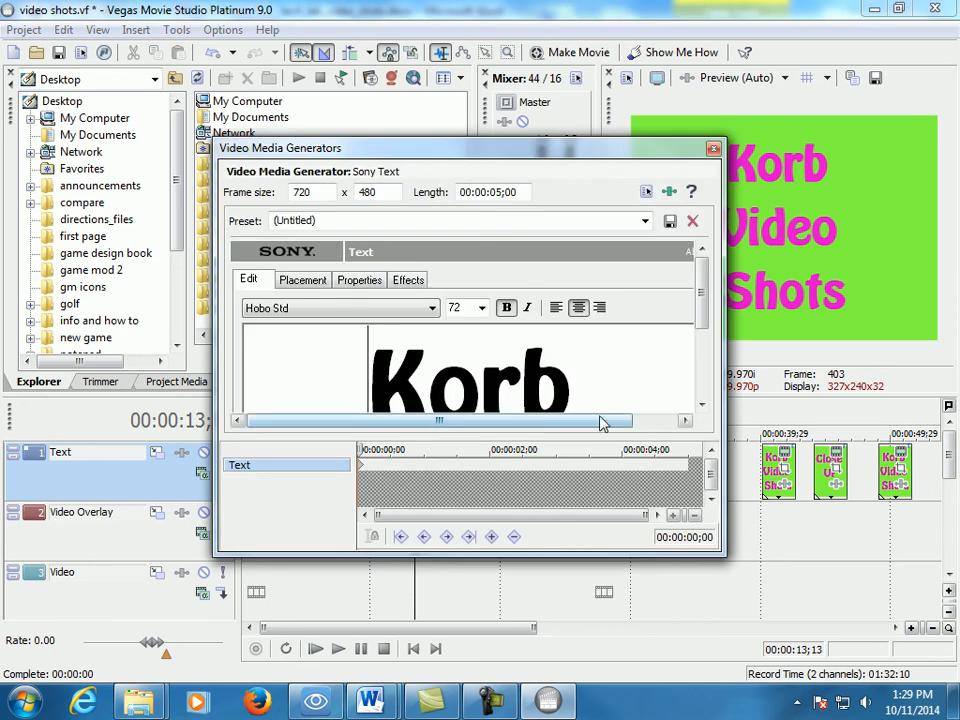
pyautogui.click(713, 149)
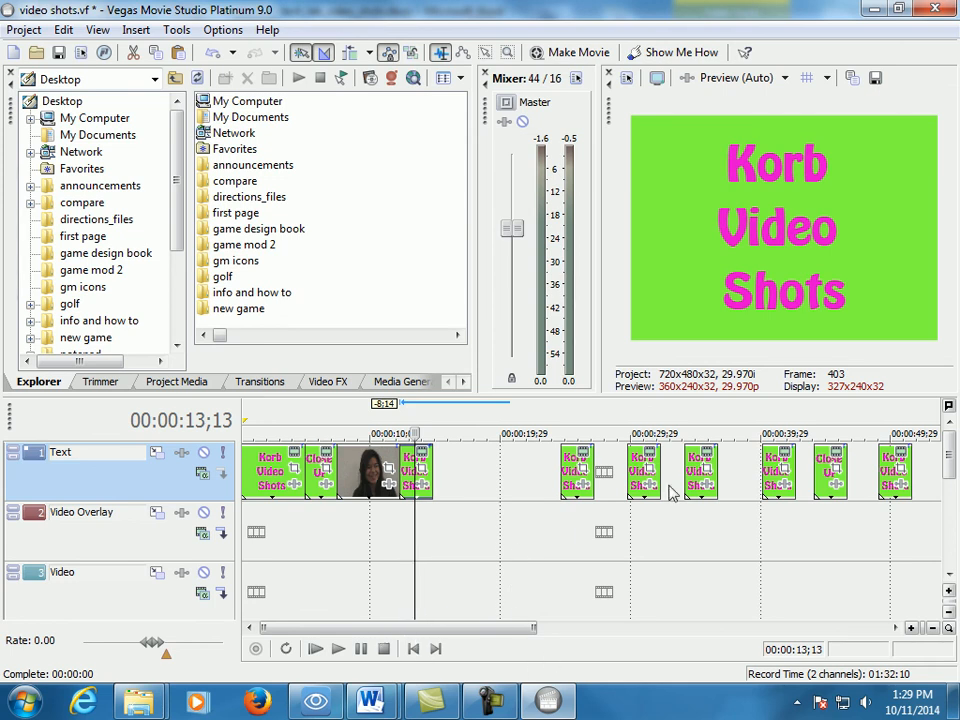
# - Start Make Movie, choose saving to the hard drive and set the format to Video for Windows (*.avi)
pyautogui.click(25, 32)
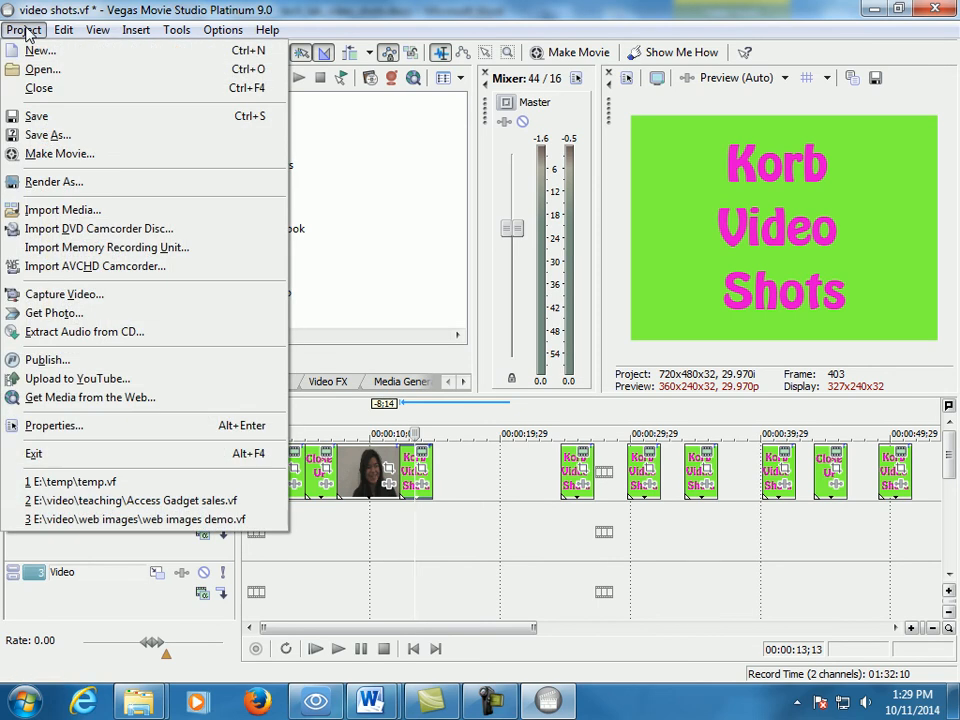
pyautogui.click(71, 154)
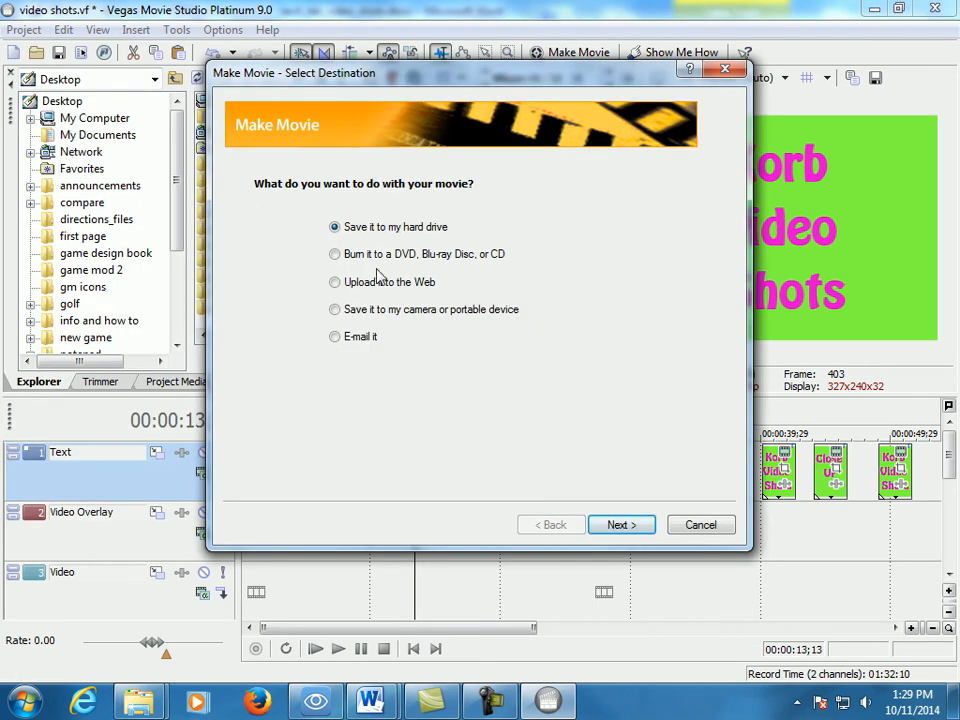
pyautogui.click(621, 524)
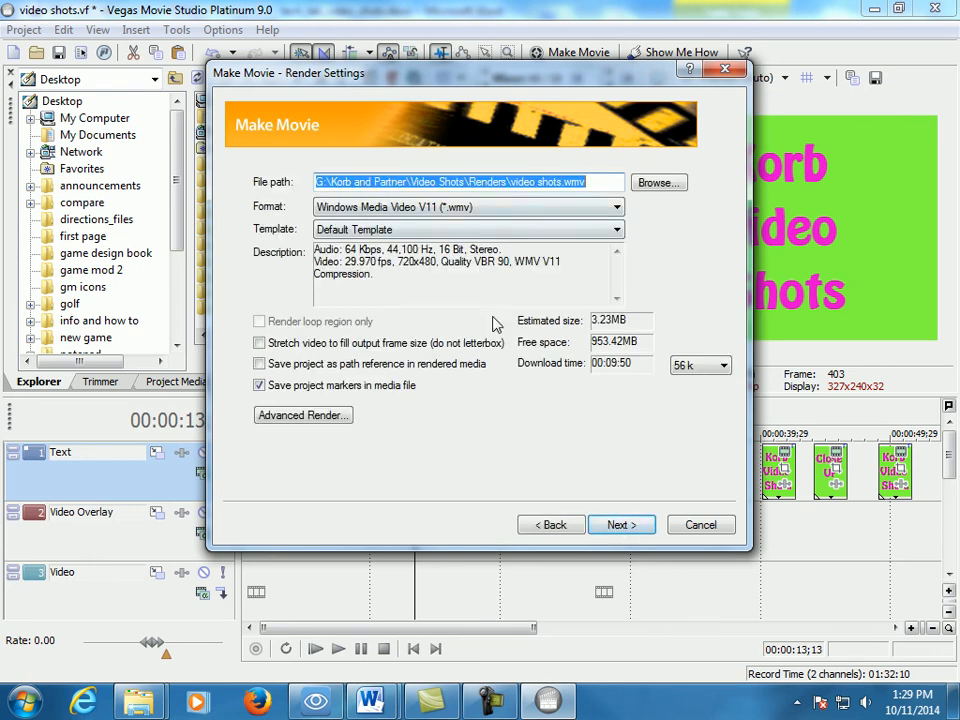
pyautogui.click(617, 208)
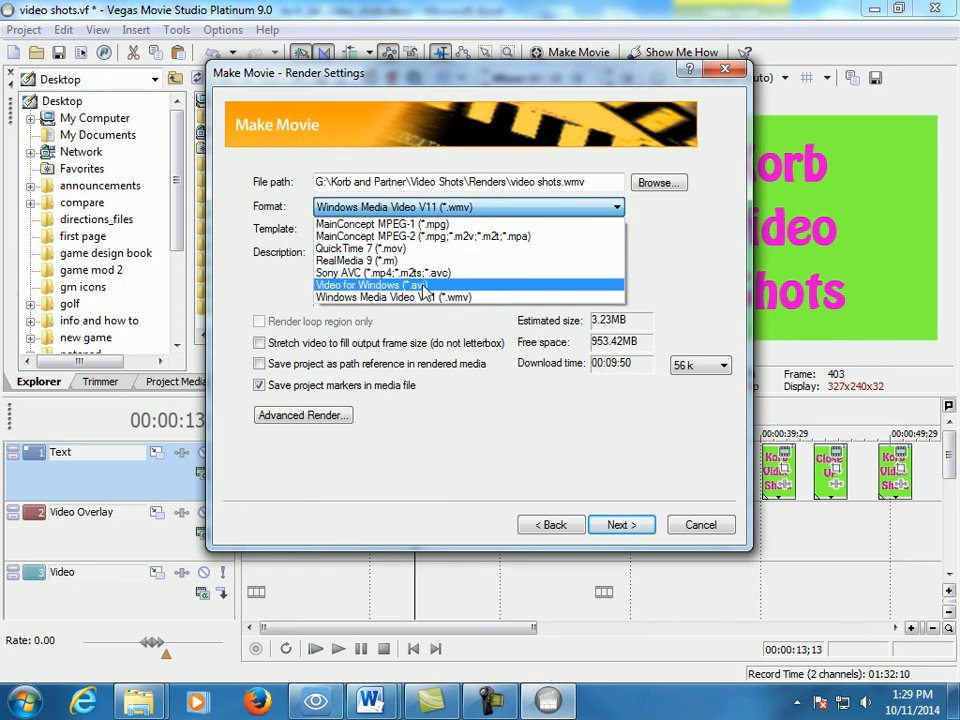
pyautogui.click(421, 286)
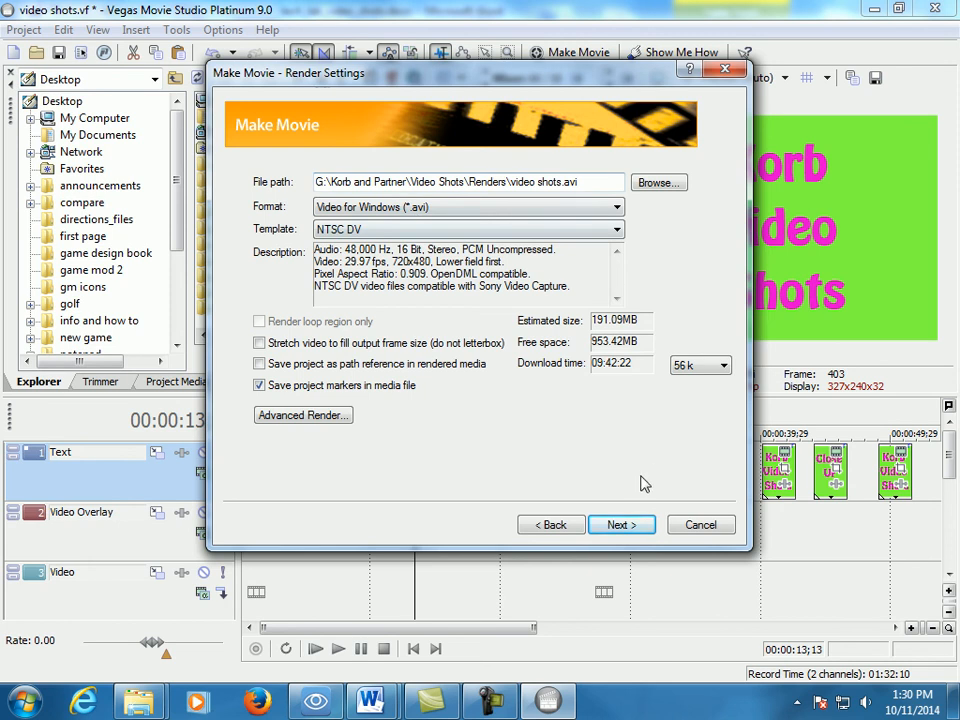
# - Render video shots.avi to the Renders folder with the NTSC DV template and finish the Make Movie wizard
pyautogui.click(626, 525)
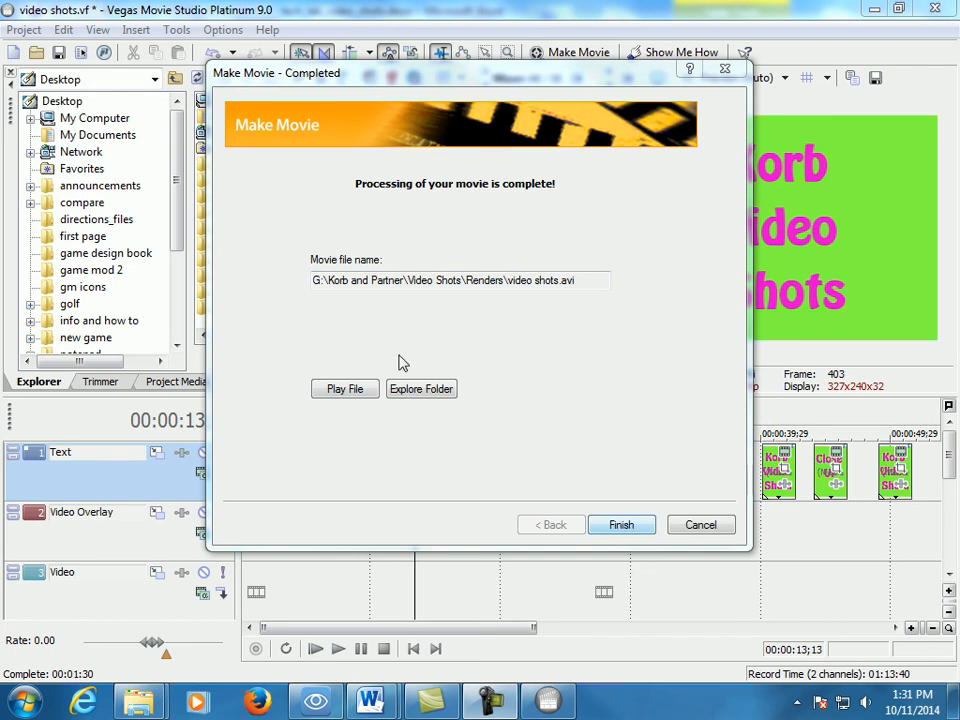
pyautogui.click(630, 528)
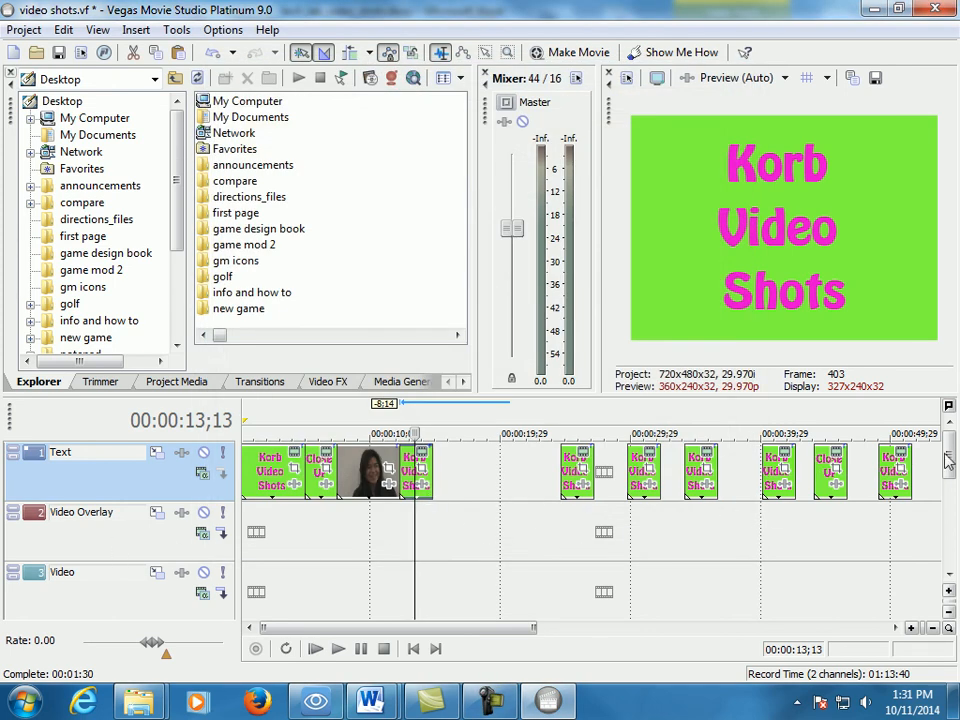
# - Delete the empty Video Overlay and Video tracks from the timeline
pyautogui.moveTo(951, 461); pyautogui.dragTo(950, 485)
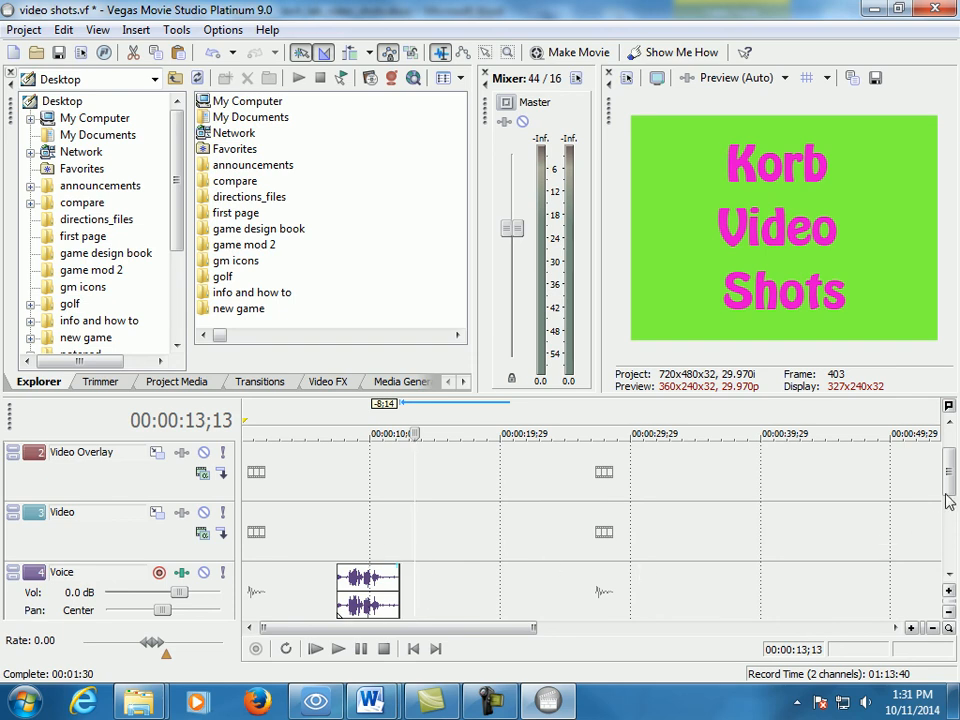
pyautogui.scroll(2, 940, 514)
pyautogui.click(112, 538)
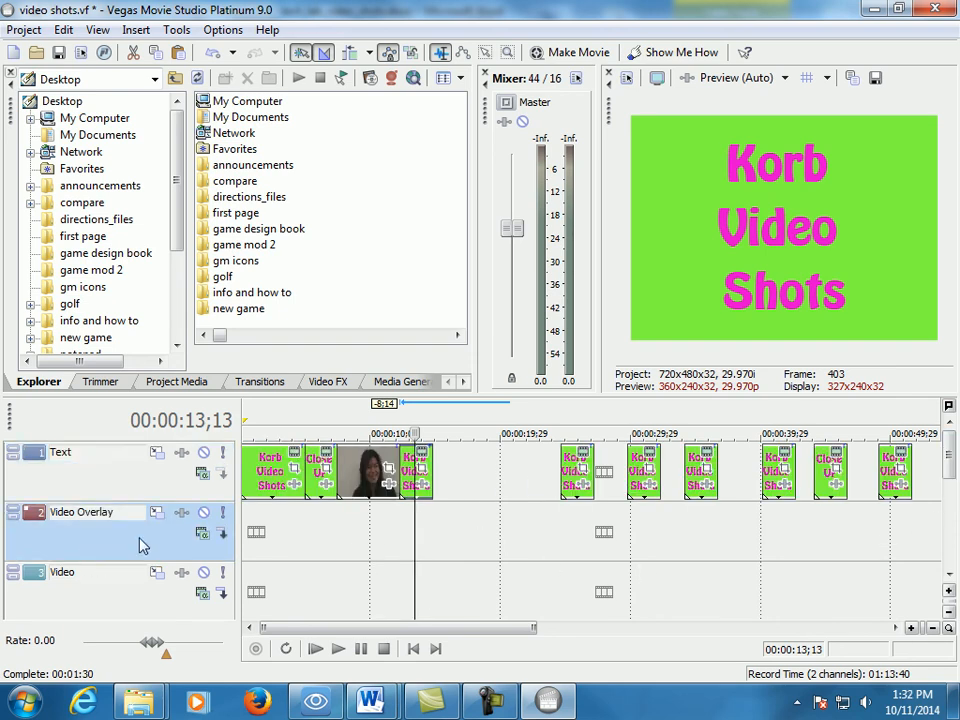
pyautogui.rightClick(95, 530)
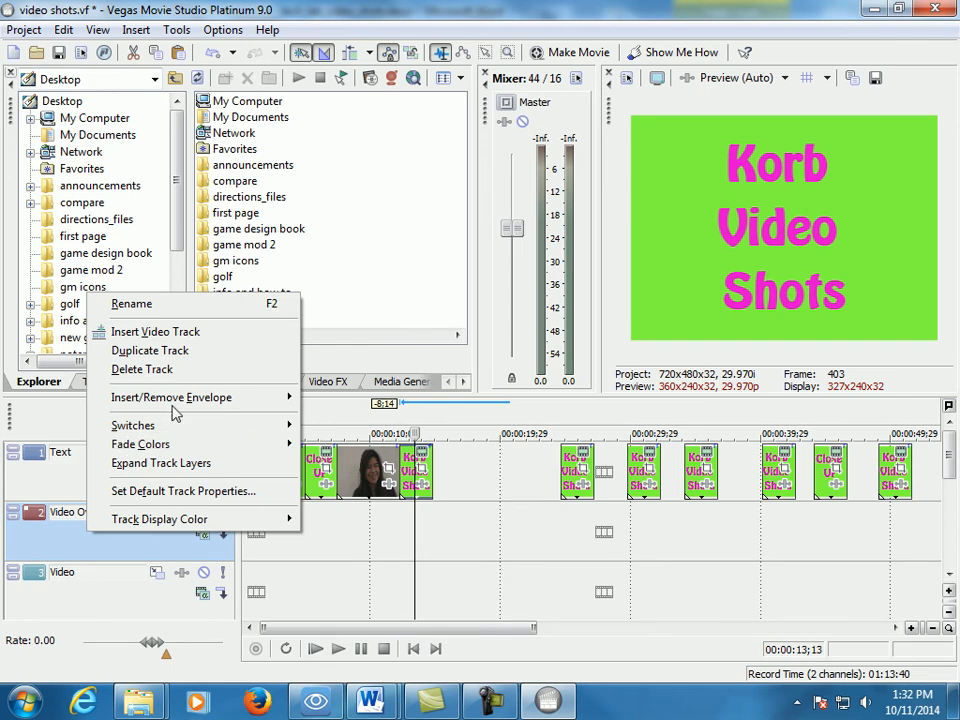
pyautogui.click(150, 369)
pyautogui.rightClick(96, 537)
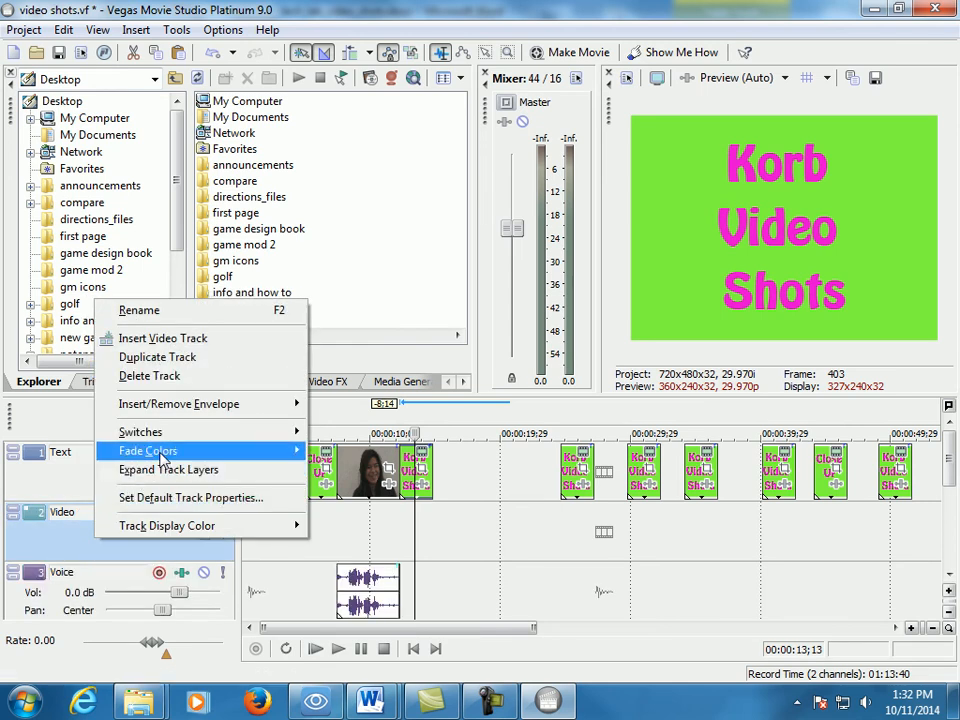
pyautogui.click(158, 378)
# - Delete the empty Music and Sound Effects tracks, keeping only the Text and Voice tracks
pyautogui.rightClick(57, 585)
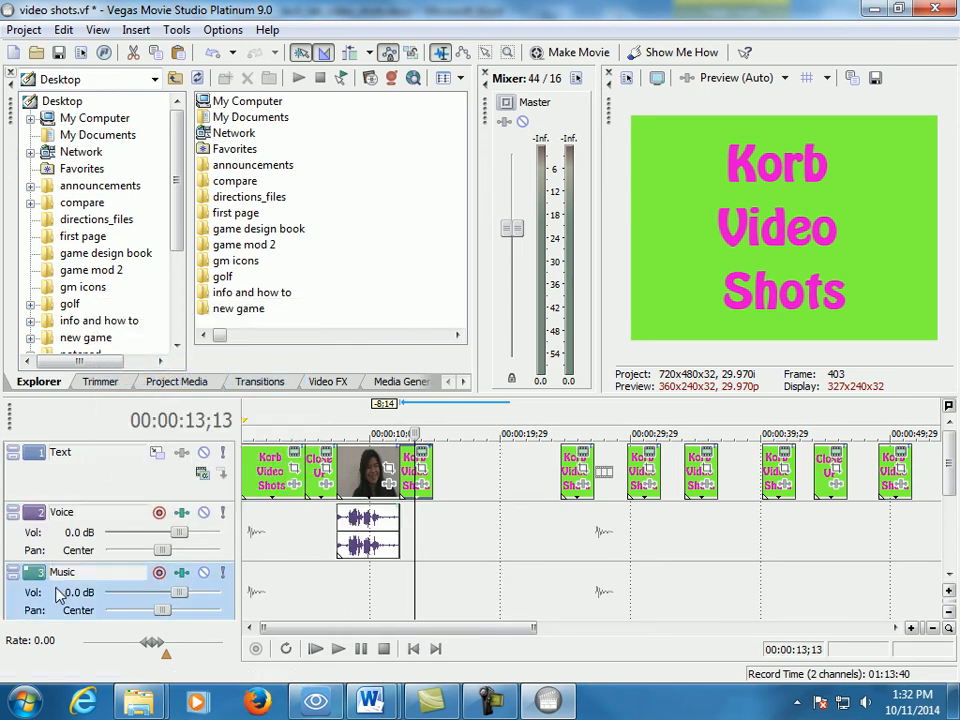
pyautogui.click(111, 433)
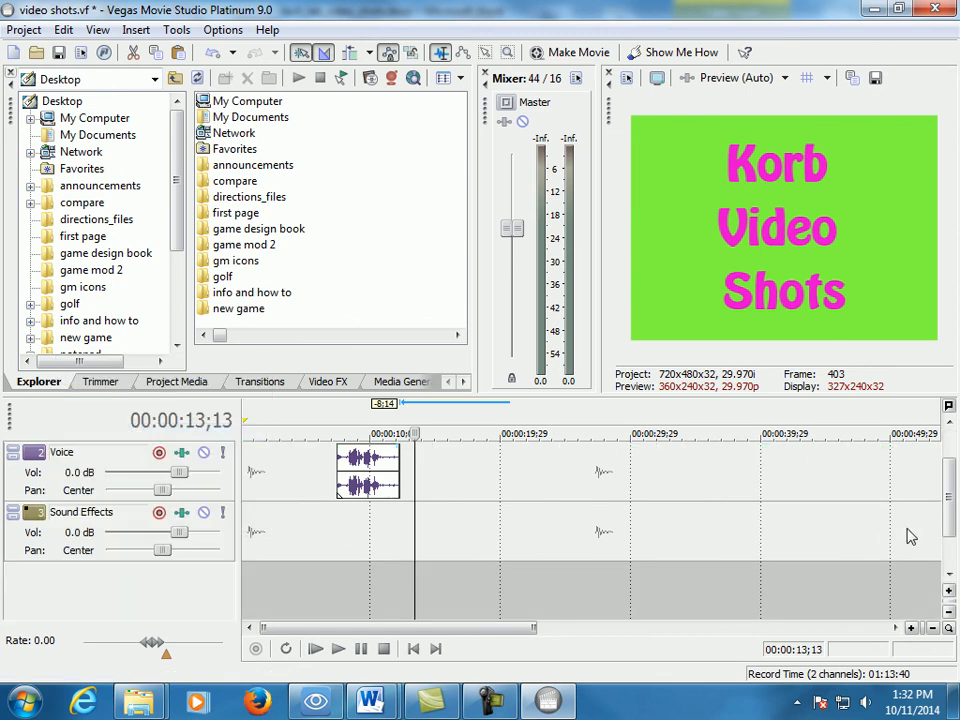
pyautogui.rightClick(57, 553)
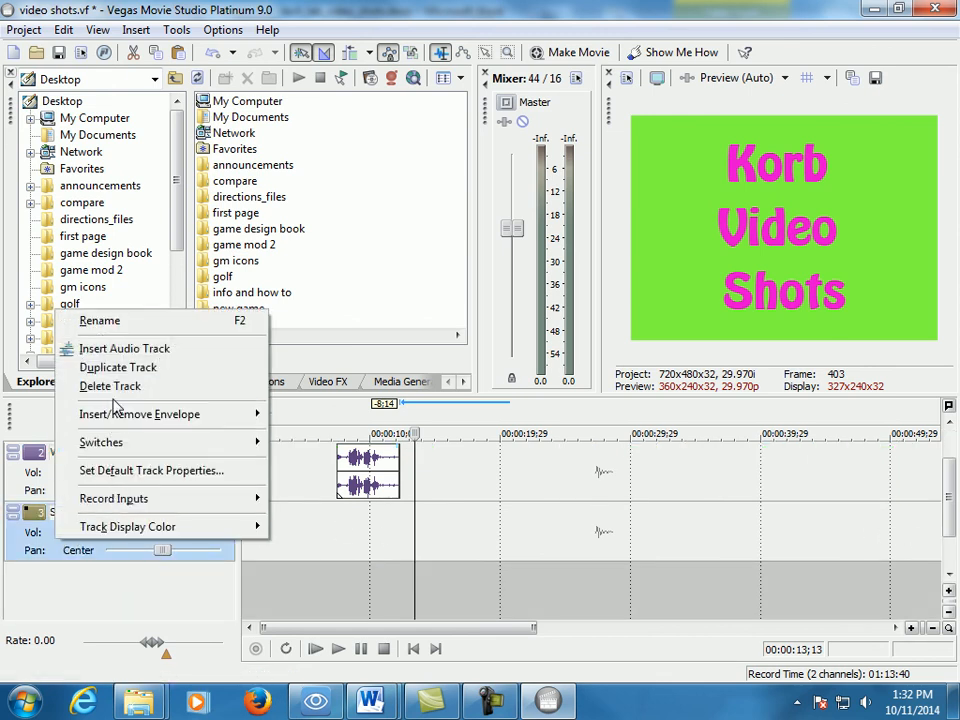
pyautogui.click(110, 386)
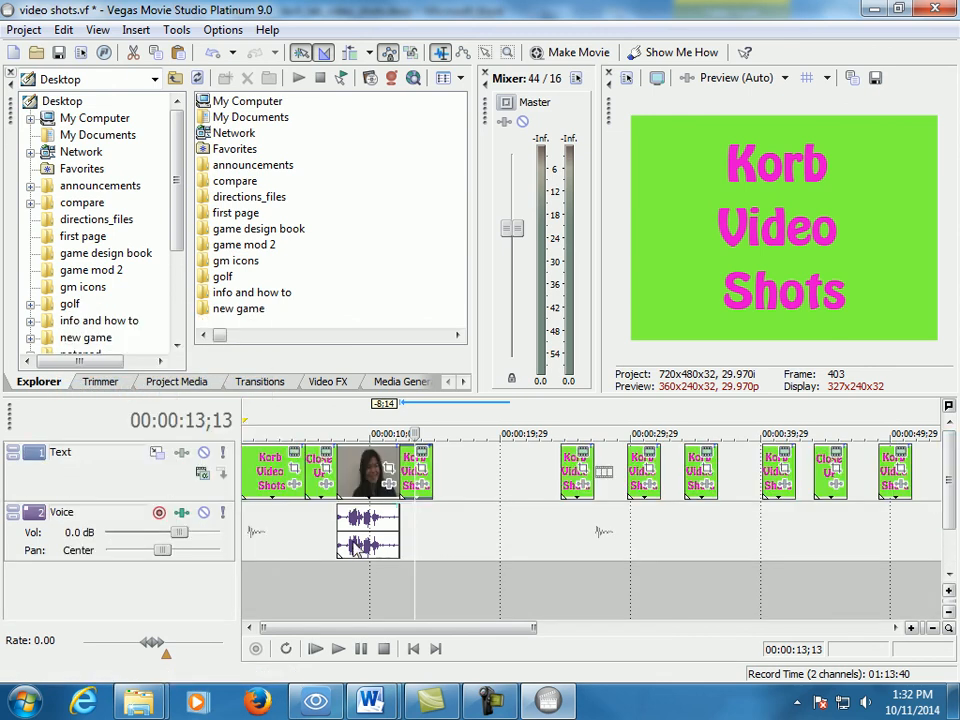
pyautogui.moveTo(352, 472)
pyautogui.mouseDown()
pyautogui.moveTo(478, 472)
pyautogui.moveTo(342, 472)
pyautogui.moveTo(358, 480)
pyautogui.mouseUp()
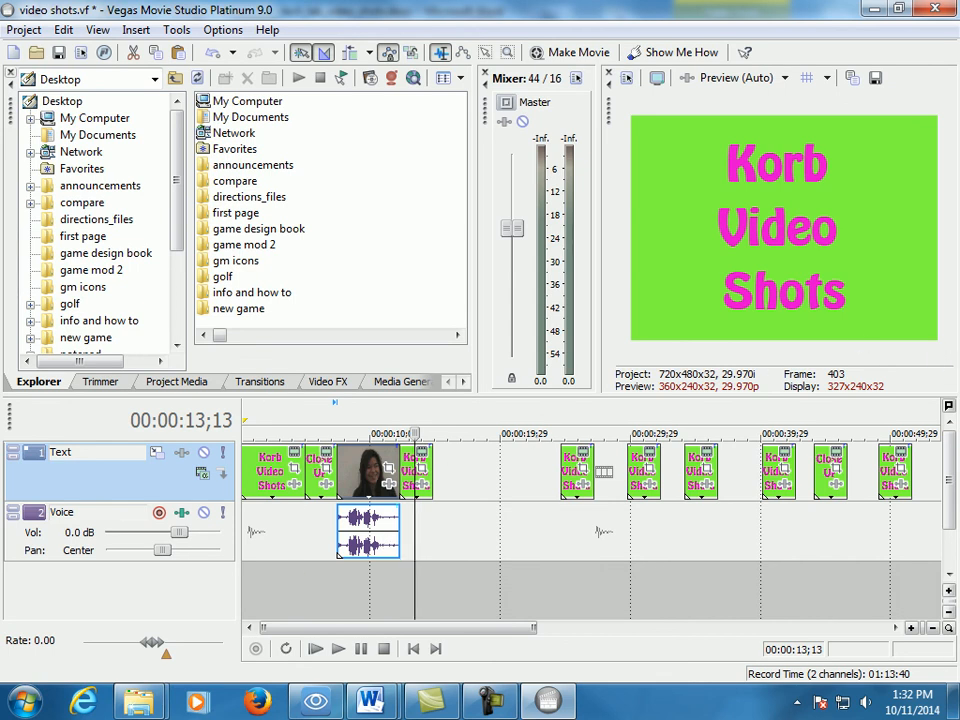
# - Switch to Windows Explorer, open the Renders folder inside Video Shots and play video shots.avi
pyautogui.moveTo(957, 72); pyautogui.dragTo(208, 50)
pyautogui.doubleClick(285, 156)
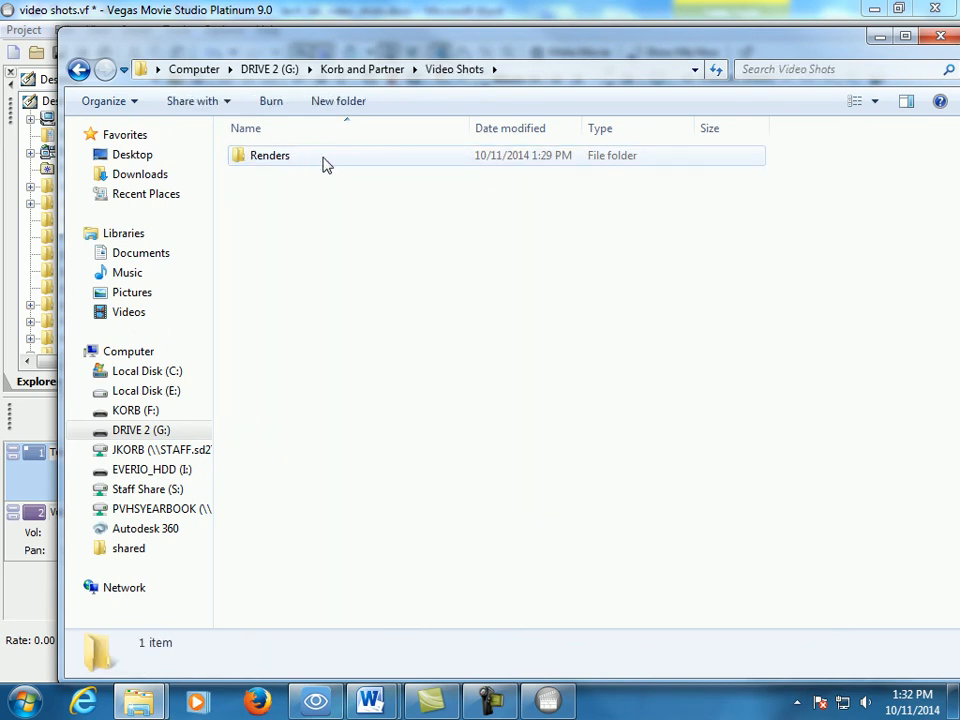
pyautogui.doubleClick(272, 162)
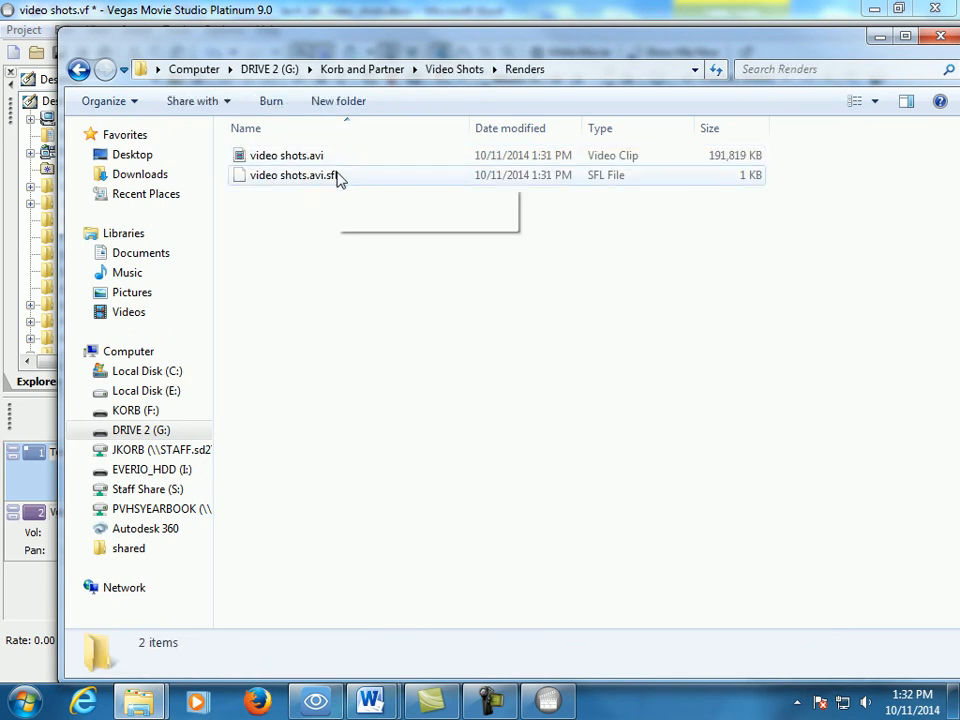
pyautogui.doubleClick(284, 160)
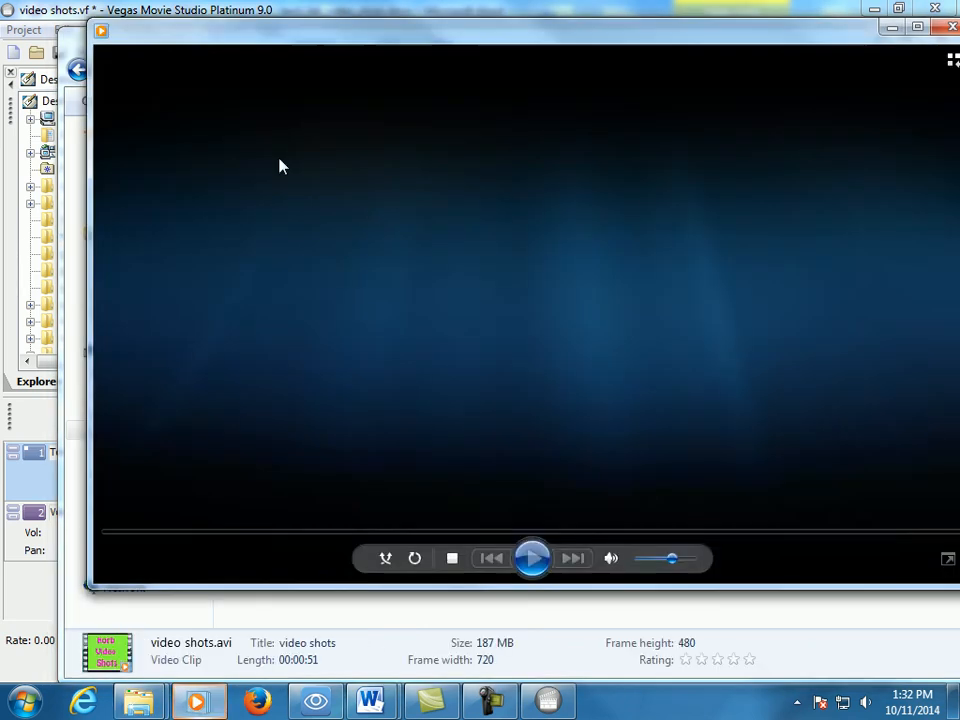